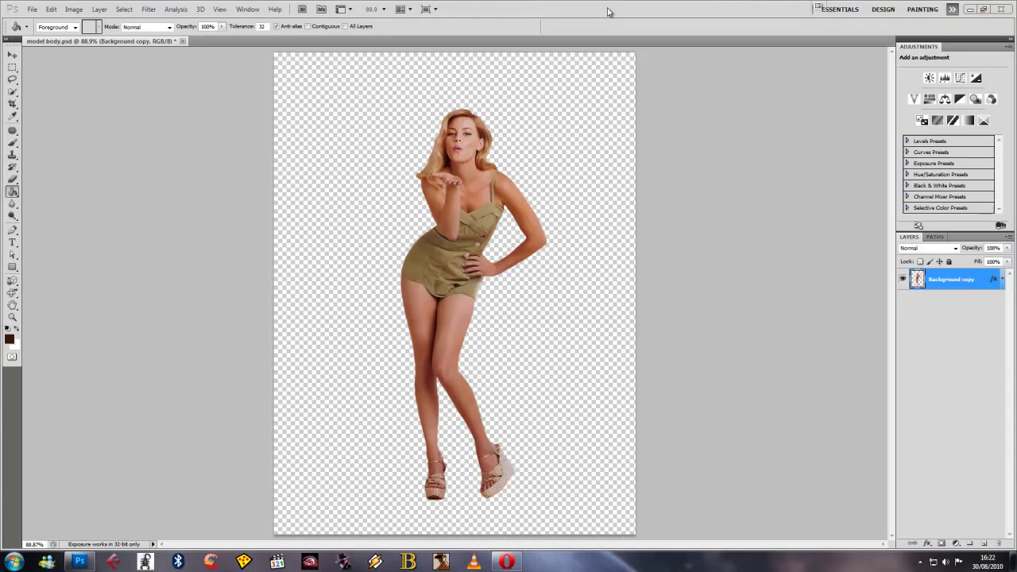
- Shift the cut-out model slightly up and left with the Move tool
key("v")
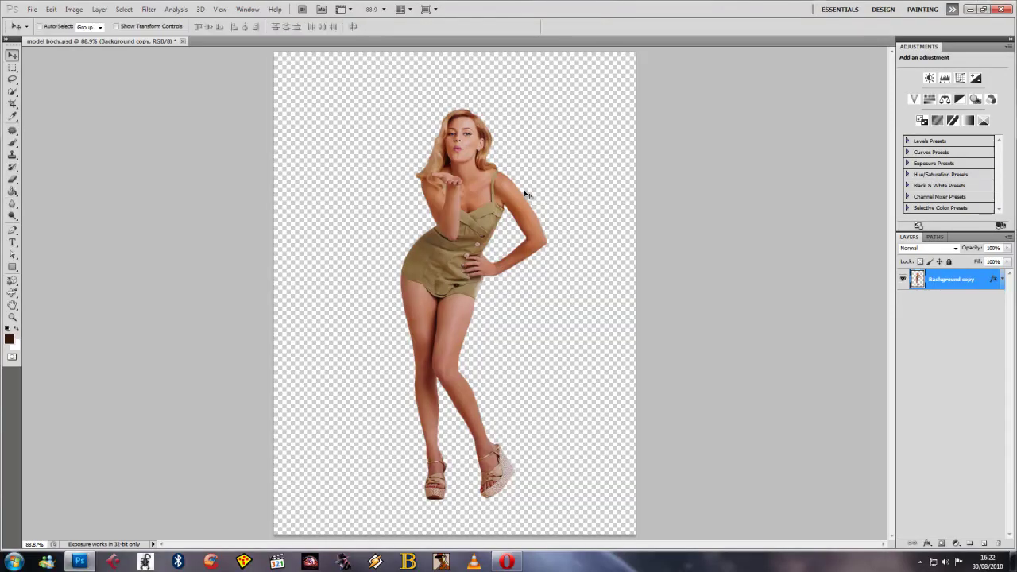
mouse_move(458, 208)
left_mouse_down()
mouse_move(460, 197)
mouse_move(450, 209)
mouse_move(475, 208)
left_mouse_up()
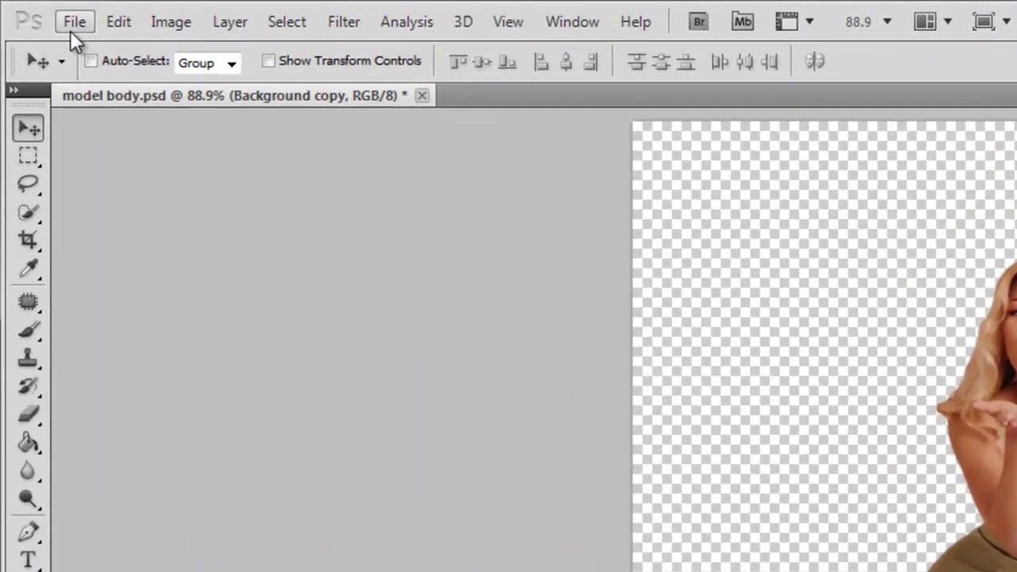
- Create a new blank 768×1024 px document
left_click(73, 24)
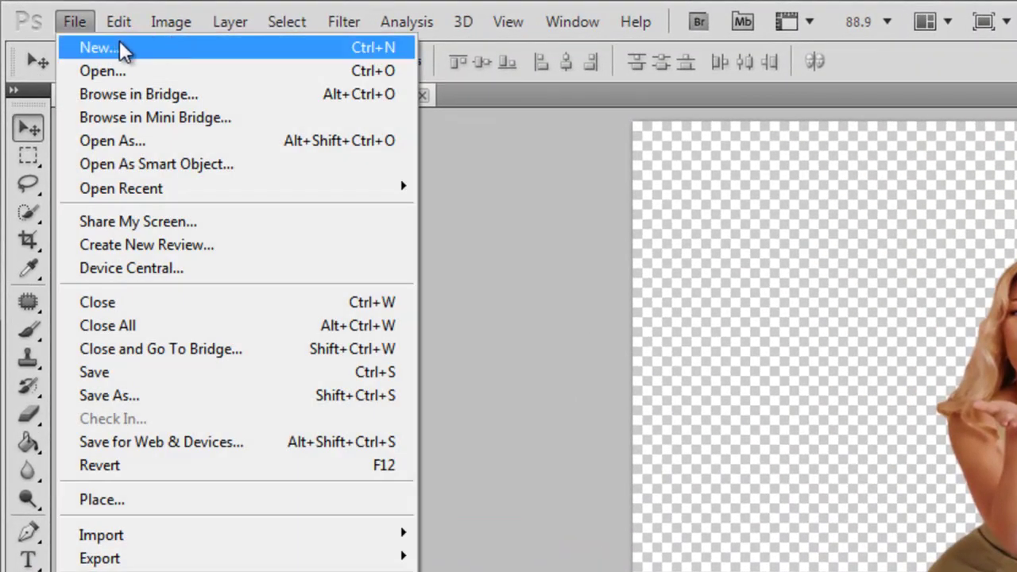
left_click(125, 47)
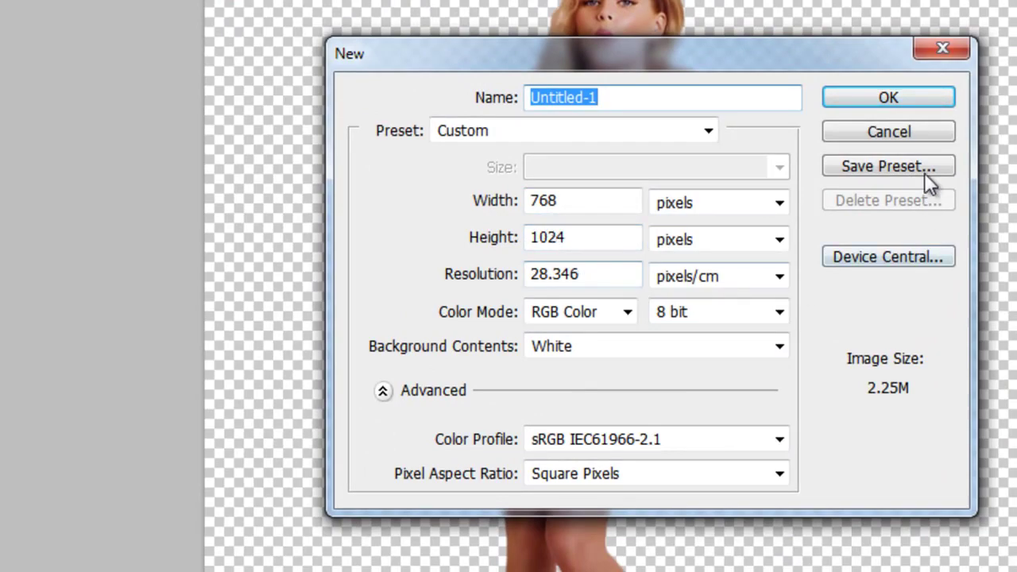
left_click(858, 100)
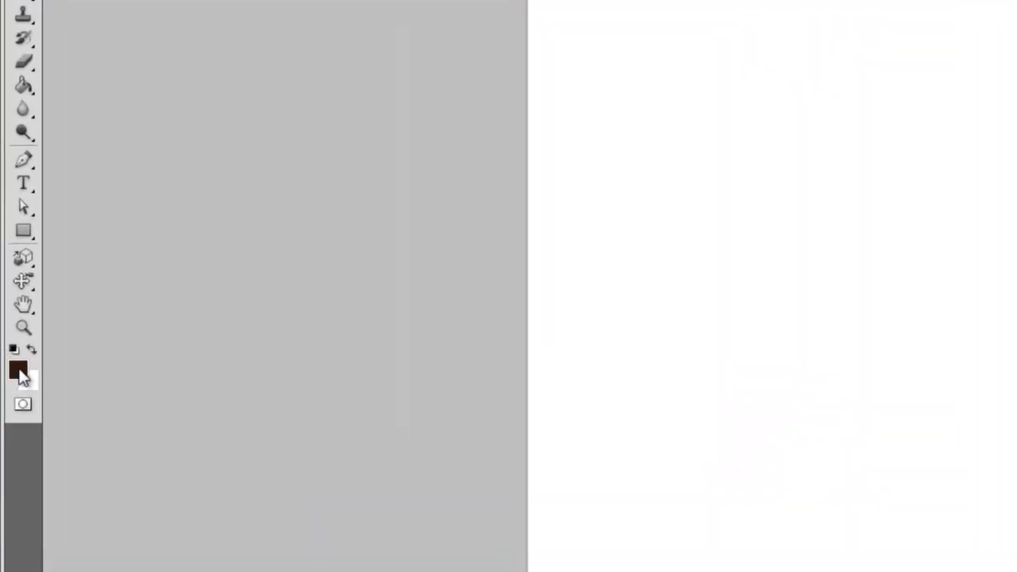
- Set the foreground colour to dark brown #301a0d
left_click(19, 371)
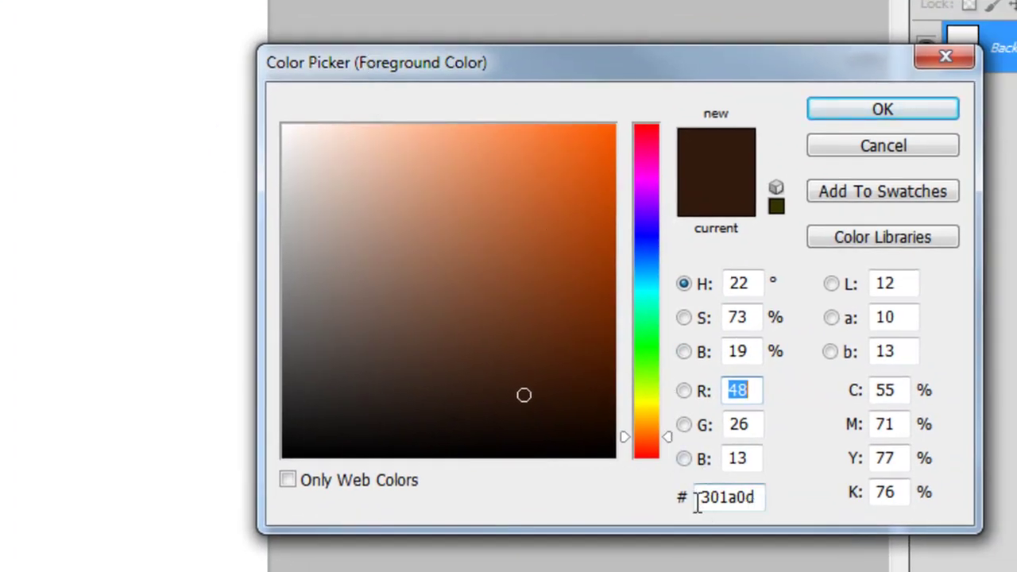
left_click(759, 498)
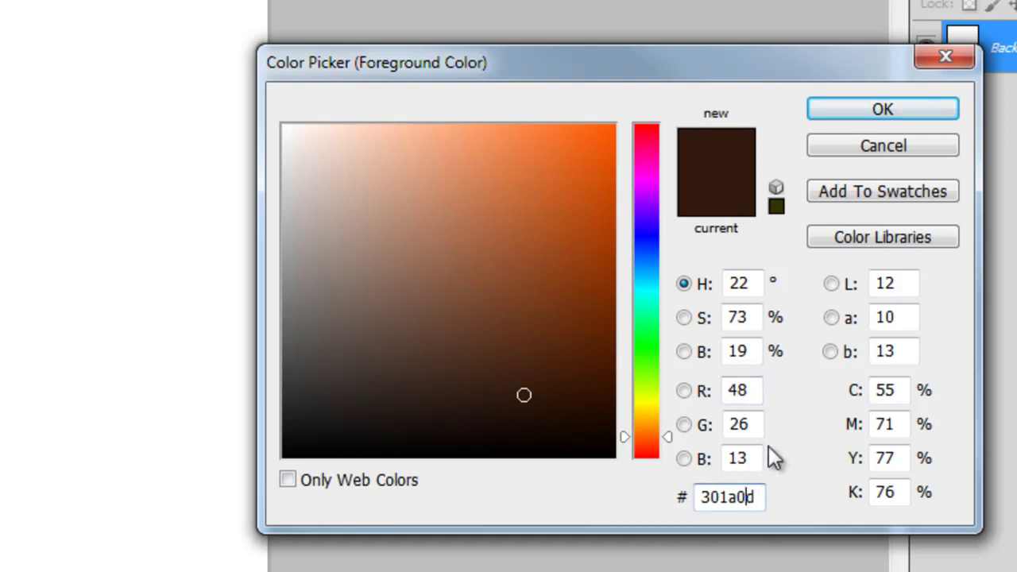
left_click(870, 111)
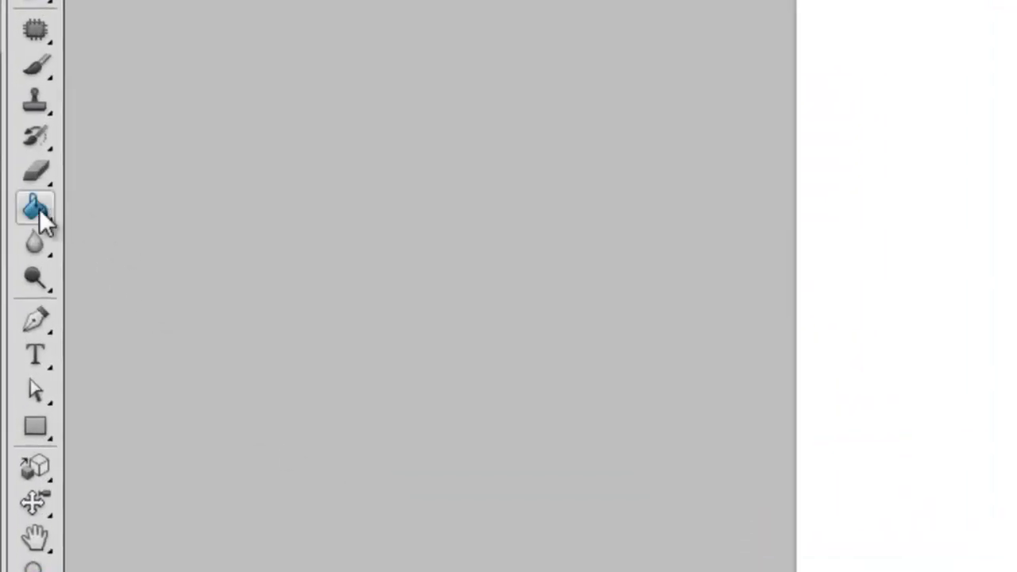
- Fill Untitled-1 dark brown, add 7% uniform monochromatic noise, then return to model body.psd
right_click(40, 213)
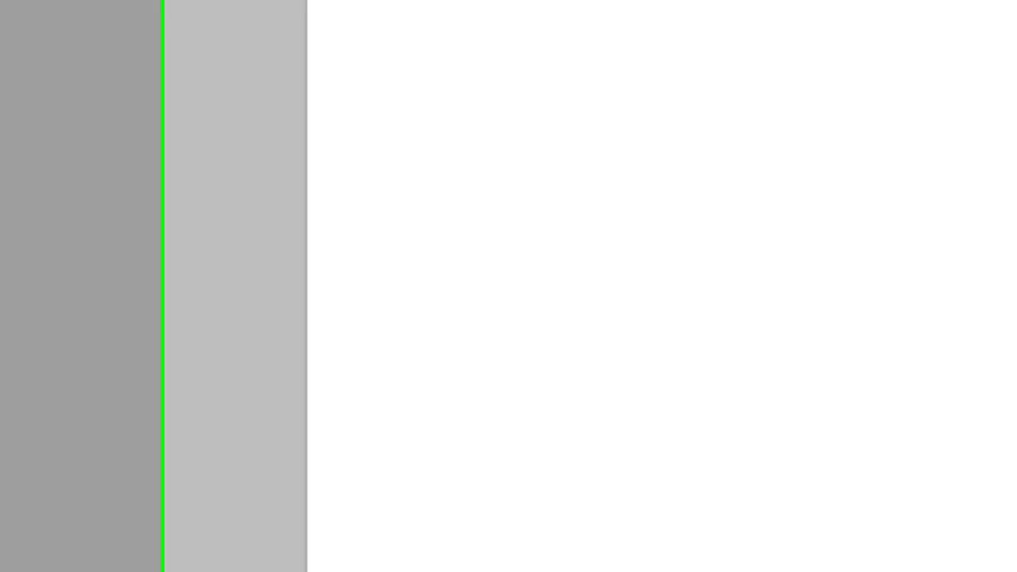
left_click(401, 350)
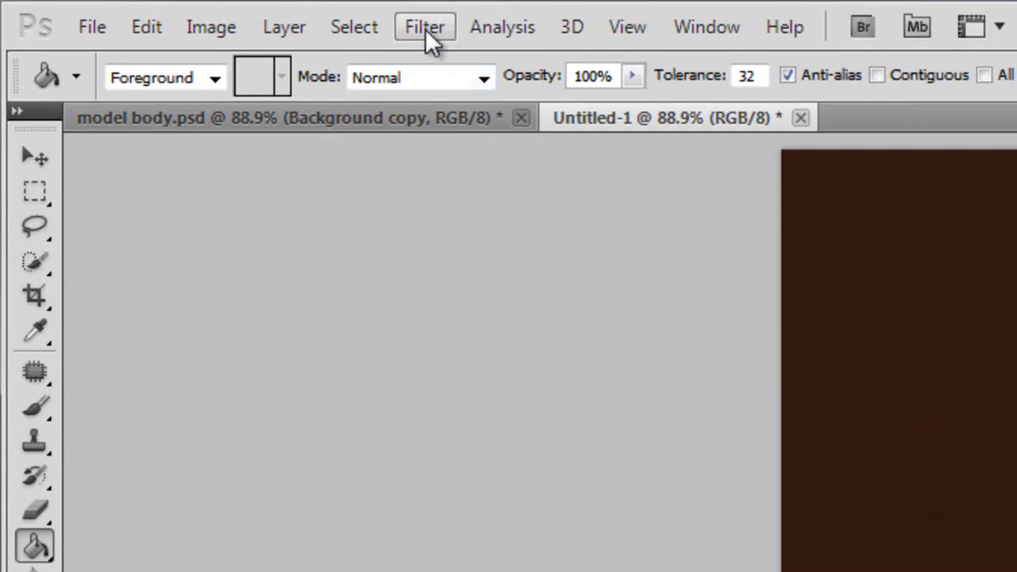
left_click(425, 29)
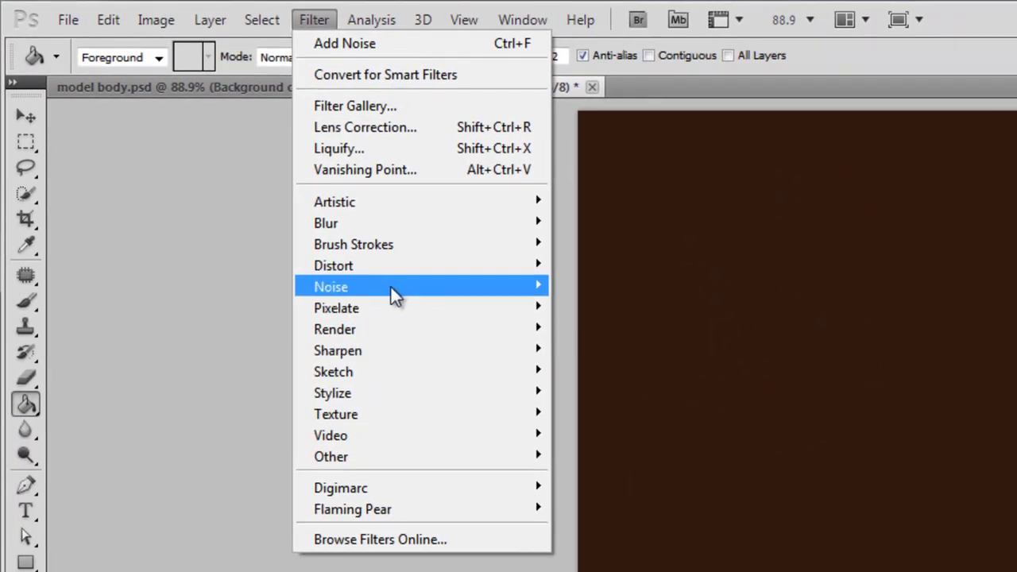
mouse_move(330, 287)
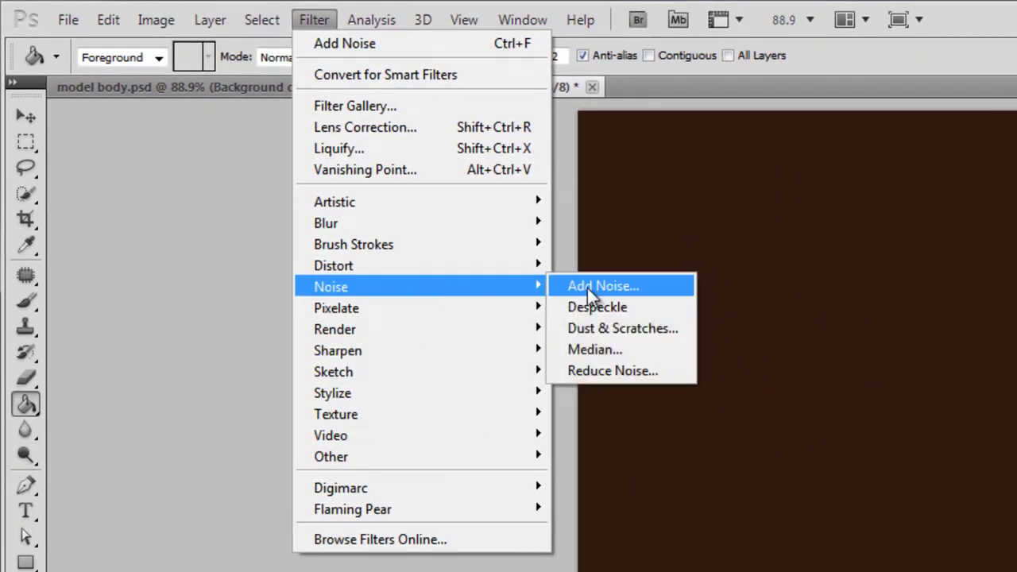
left_click(600, 287)
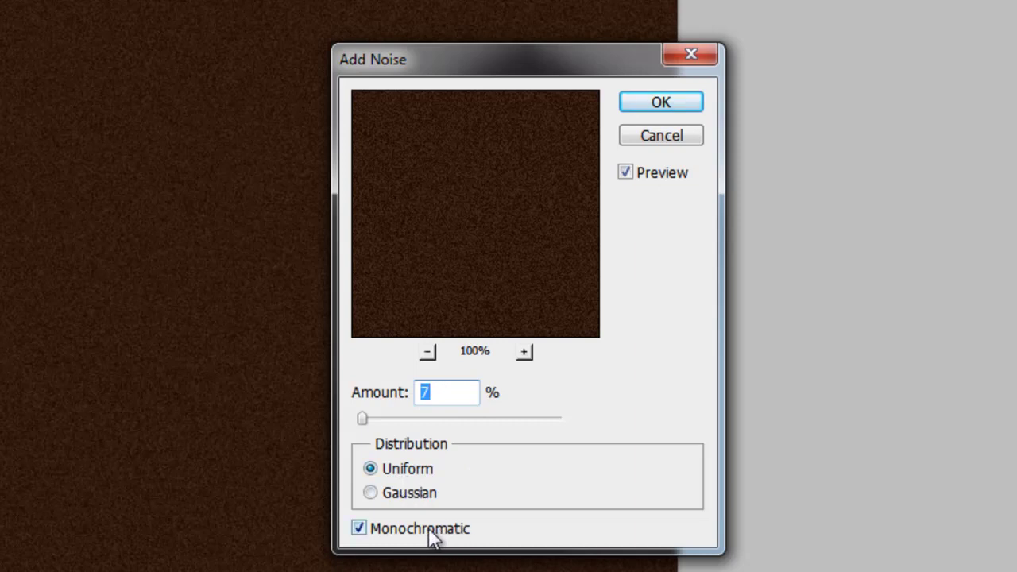
left_click(655, 106)
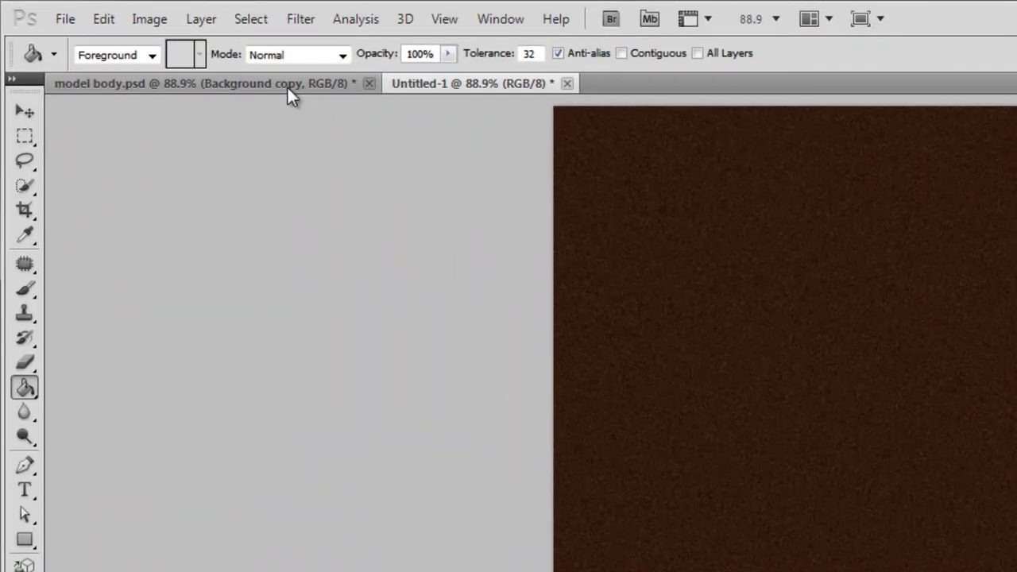
left_click(288, 92)
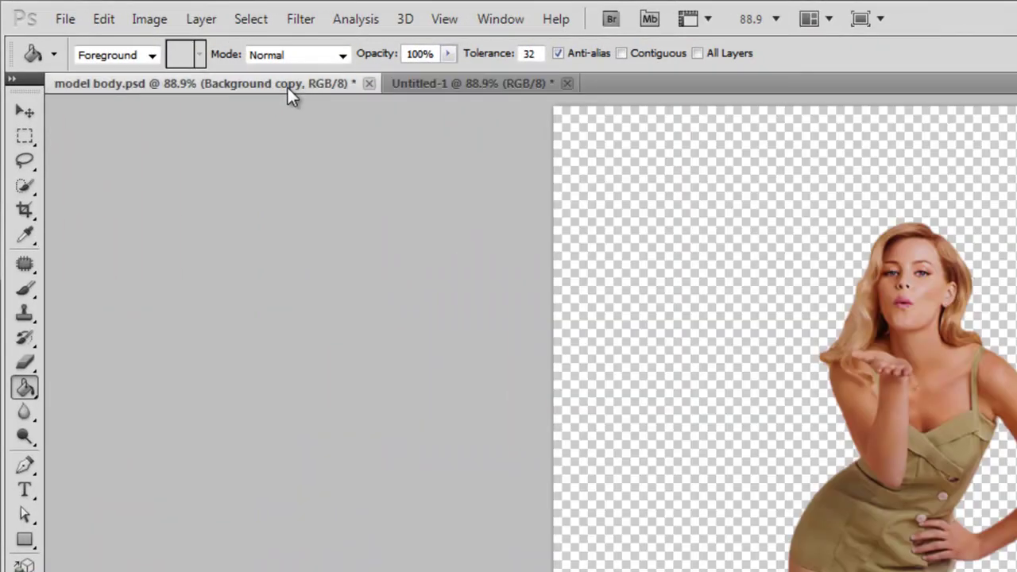
- Bring the model into Untitled-1, position her, and duplicate her layer as Background copy 2
key("v")
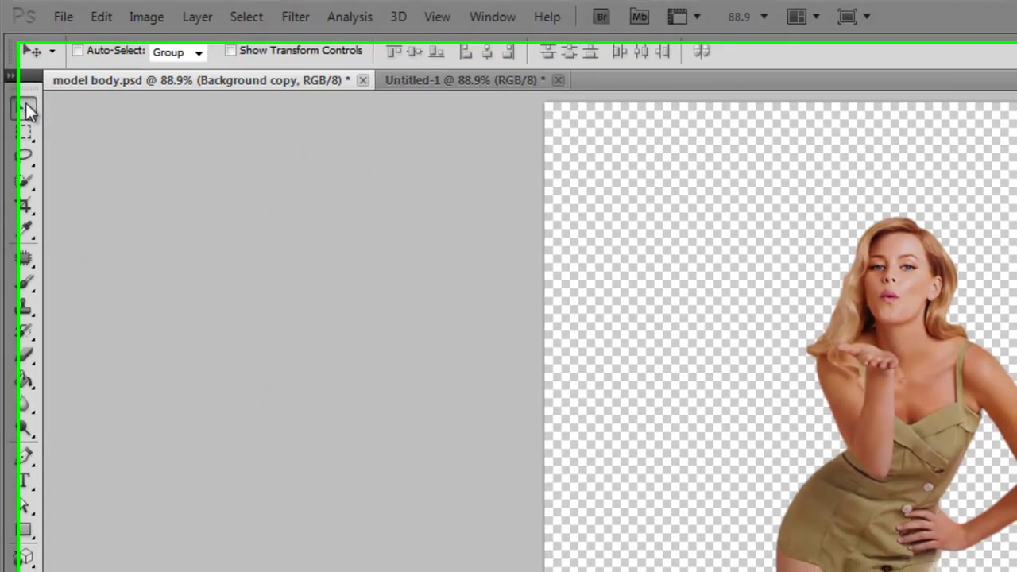
mouse_move(608, 363)
left_mouse_down()
mouse_move(640, 349)
mouse_move(347, 26)
mouse_move(701, 288)
mouse_move(696, 282)
left_mouse_up()
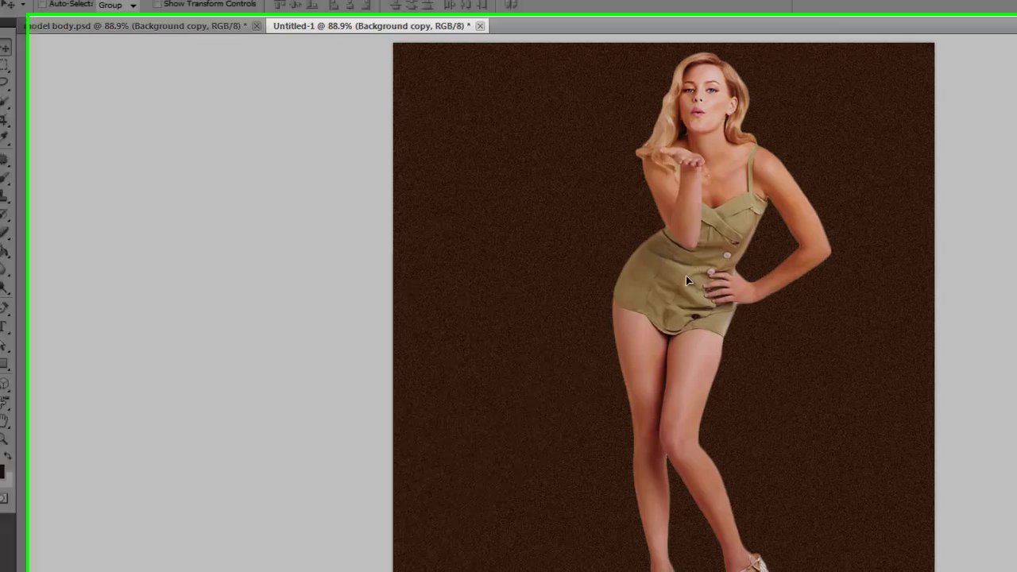
left_click_drag(497, 221, 496, 232)
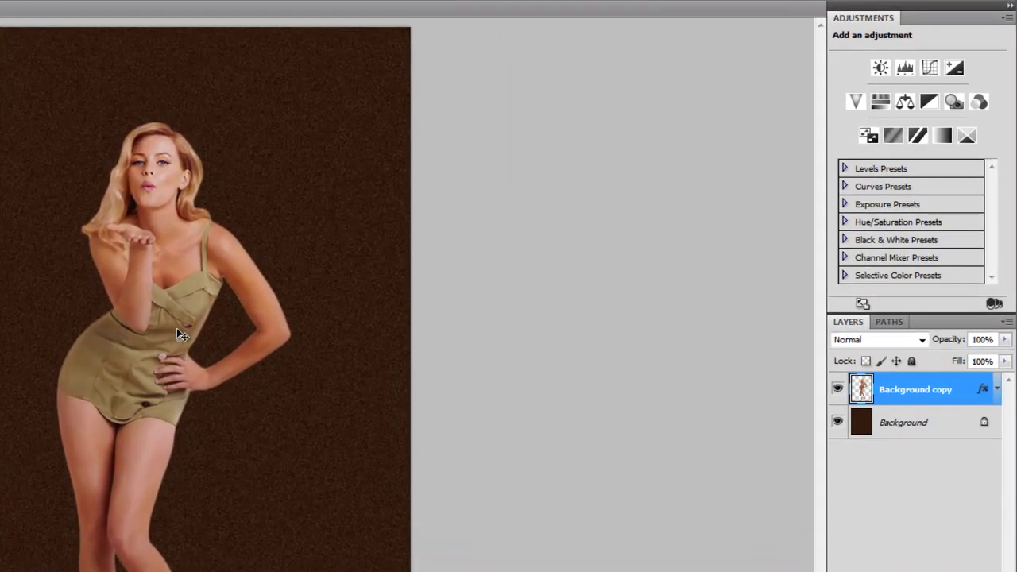
key("ctrl+j")
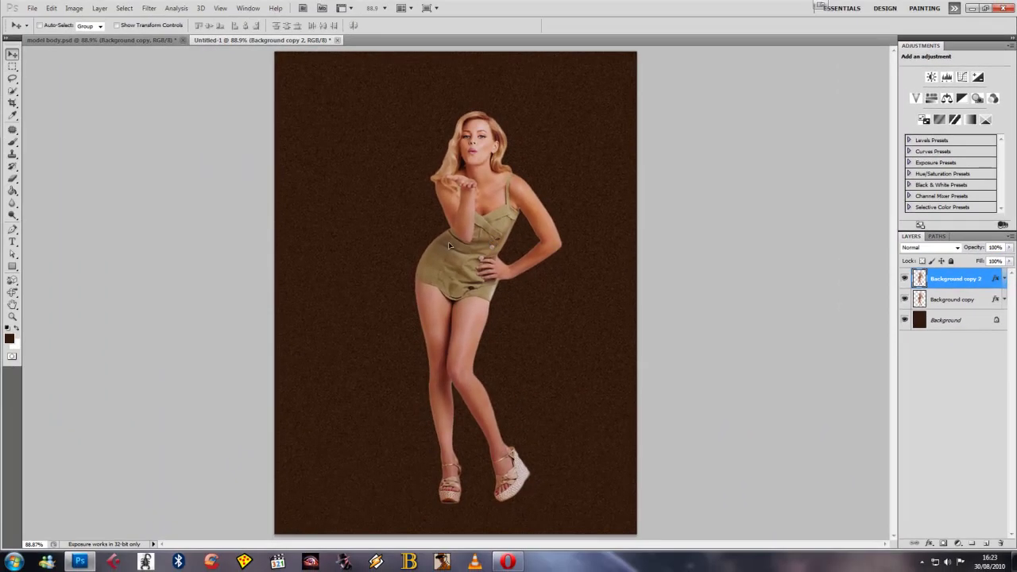
mouse_move(448, 242)
left_mouse_down()
mouse_move(407, 252)
mouse_move(515, 246)
left_mouse_up()
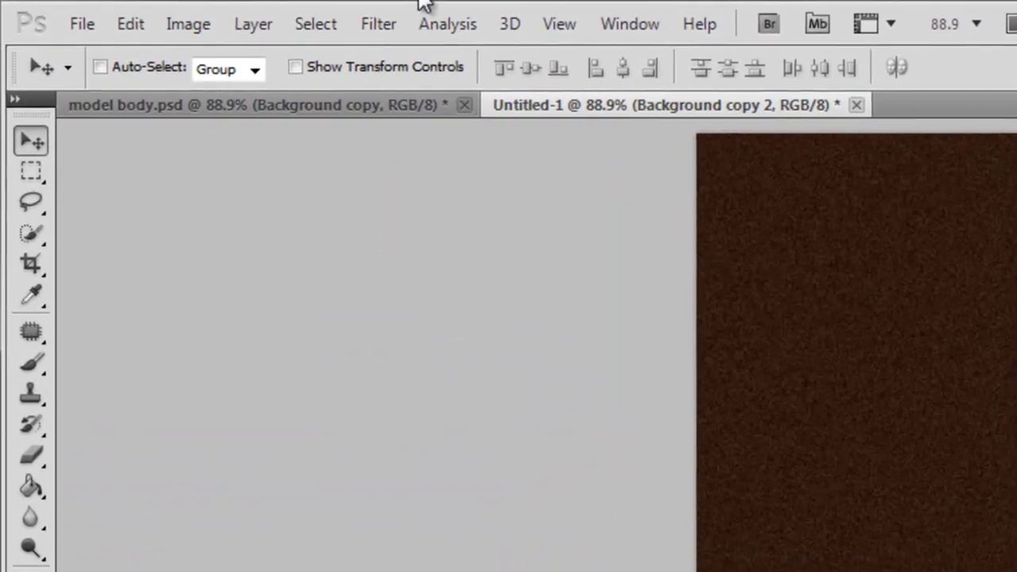
- Flip Background copy 2 vertically and align its shoes under the model's shoes as a reflection
left_click(132, 25)
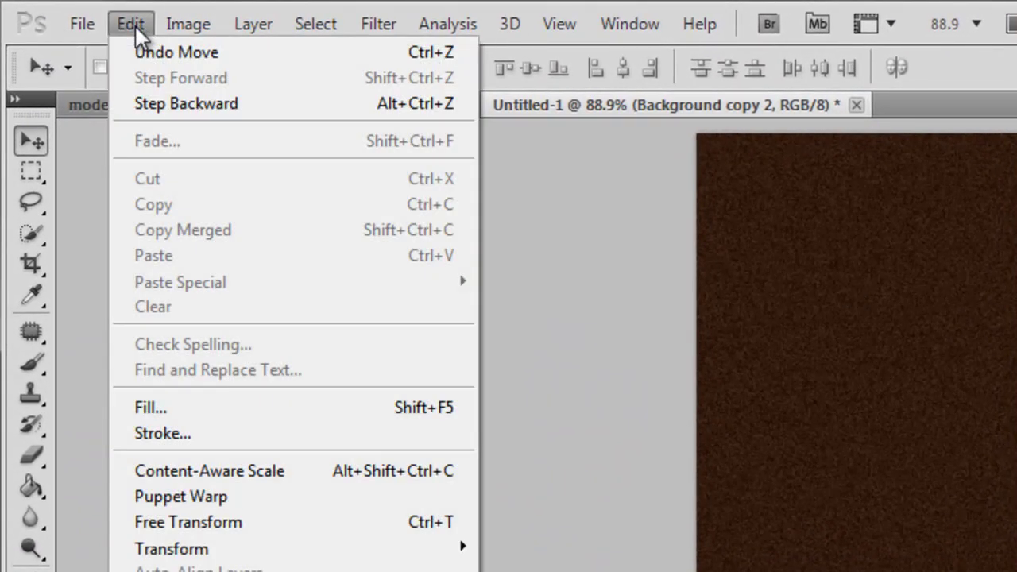
mouse_move(166, 127)
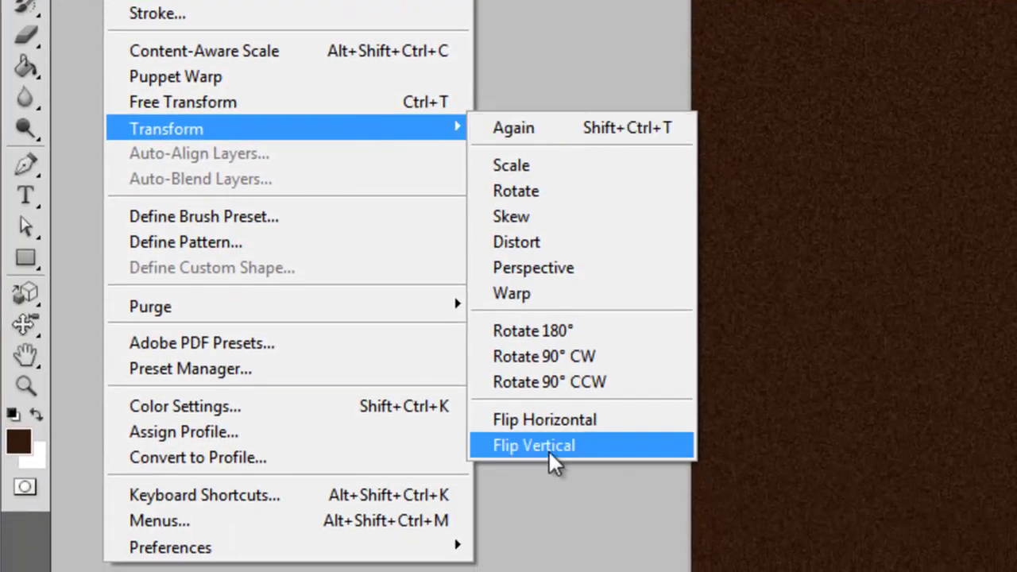
left_click(568, 442)
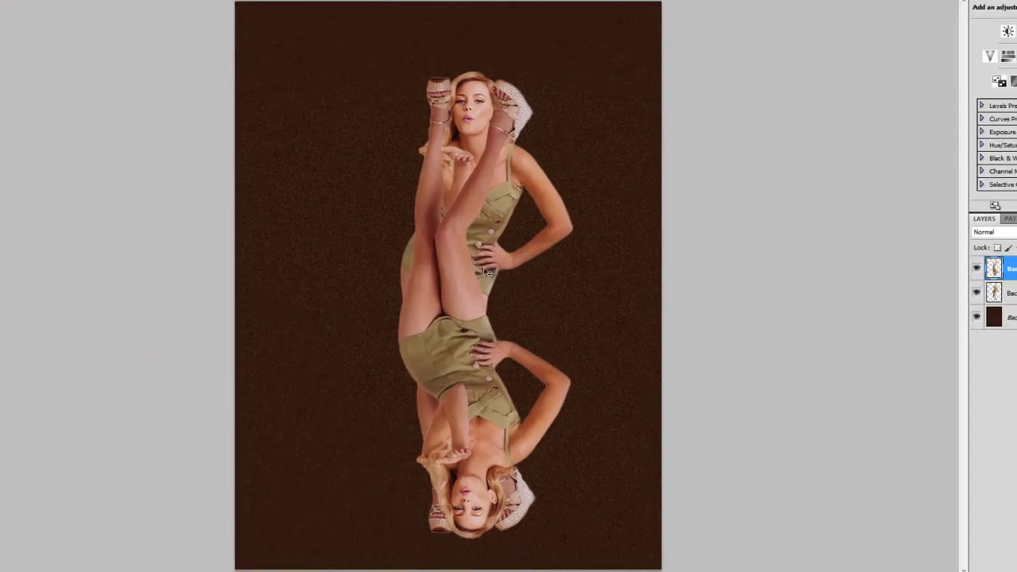
left_click_drag(449, 387, 467, 527)
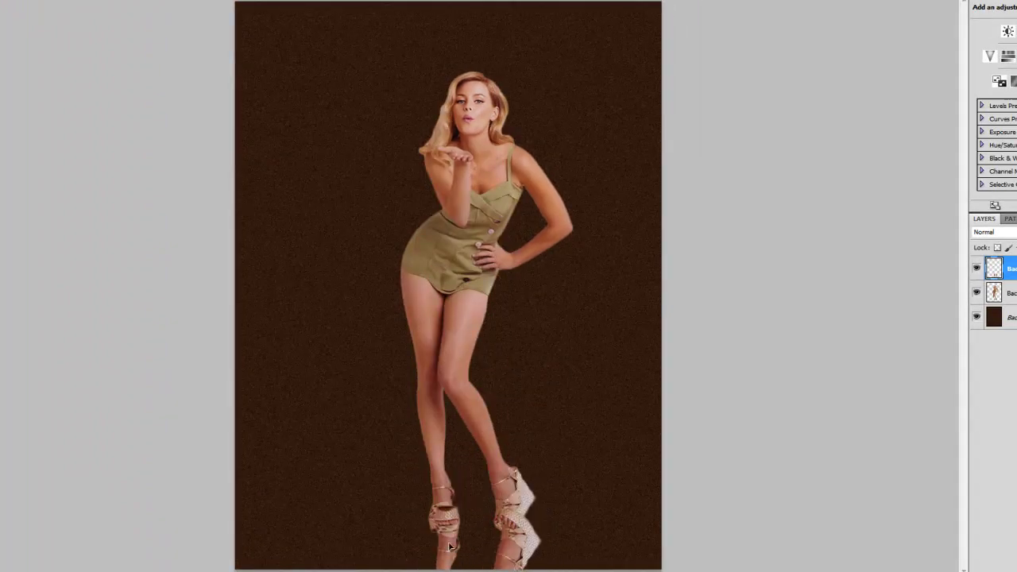
left_click_drag(468, 526, 445, 560)
key("Down")
key("Down")
key("Down")
key("Down")
key("Down")
key("Down")
key("Down")
key("Down")
key("Down")
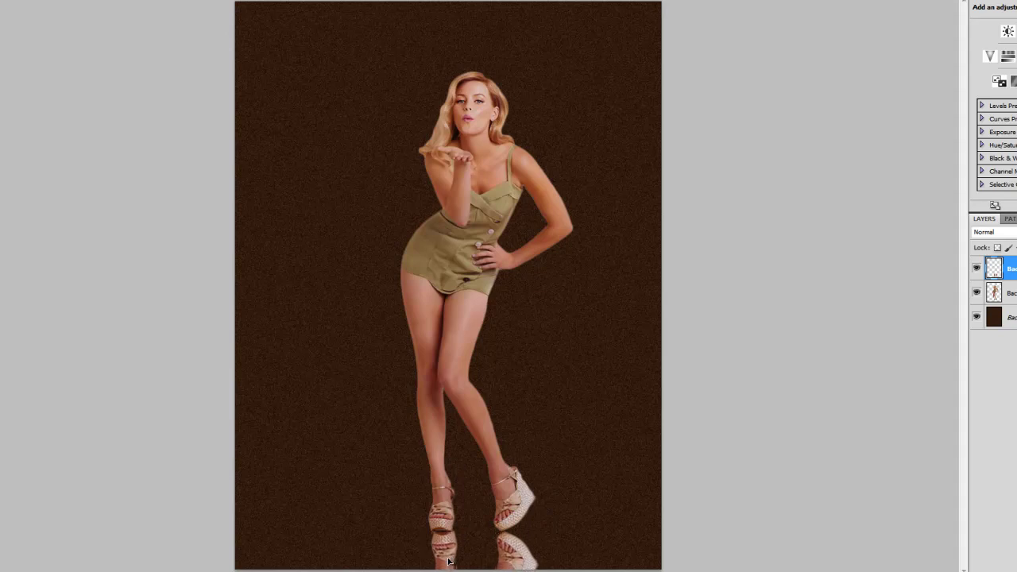
key("Down")
key("Down")
key("Down")
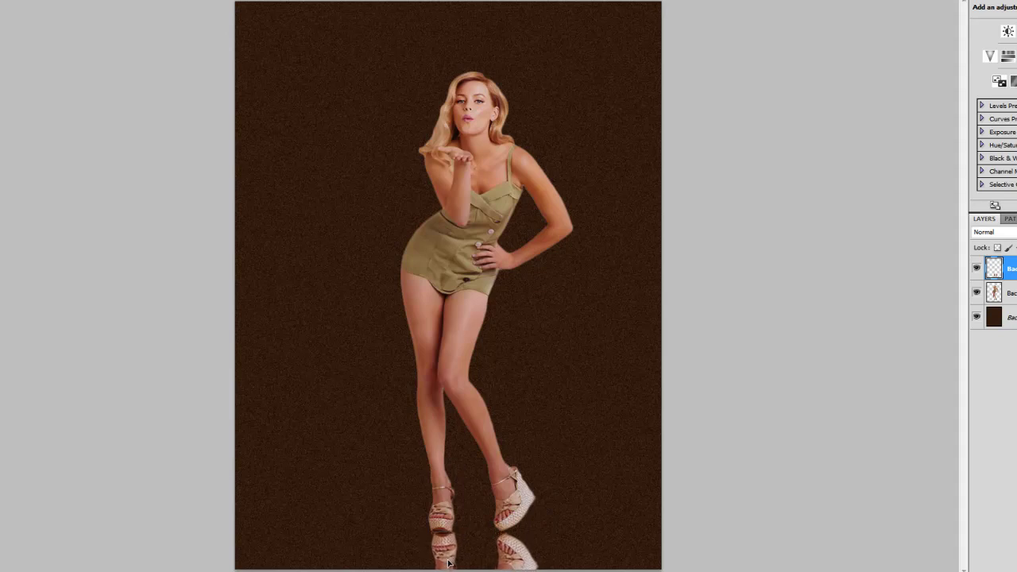
key("shift+Up")
key("shift+Up")
key("shift+Up")
key("shift+Up")
key("shift+Up")
key("shift+Up")
key("shift+Up")
key("shift+Up")
key("shift+Up")
key("shift+Down")
key("shift+Down")
key("shift+Down")
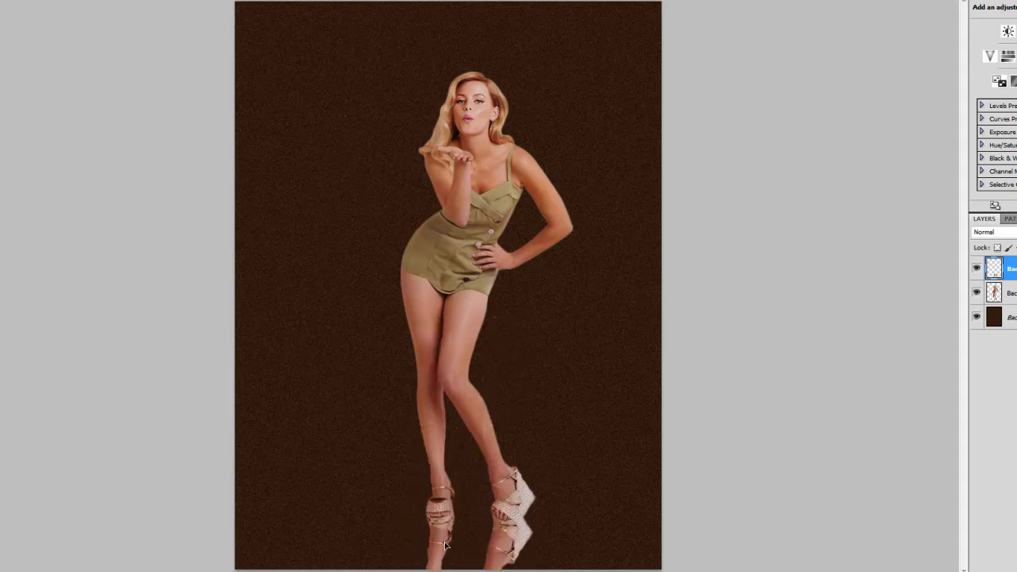
key("Down")
key("Down")
key("Down")
key("Down")
key("Down")
key("Down")
key("Down")
left_click_drag(452, 566, 445, 562)
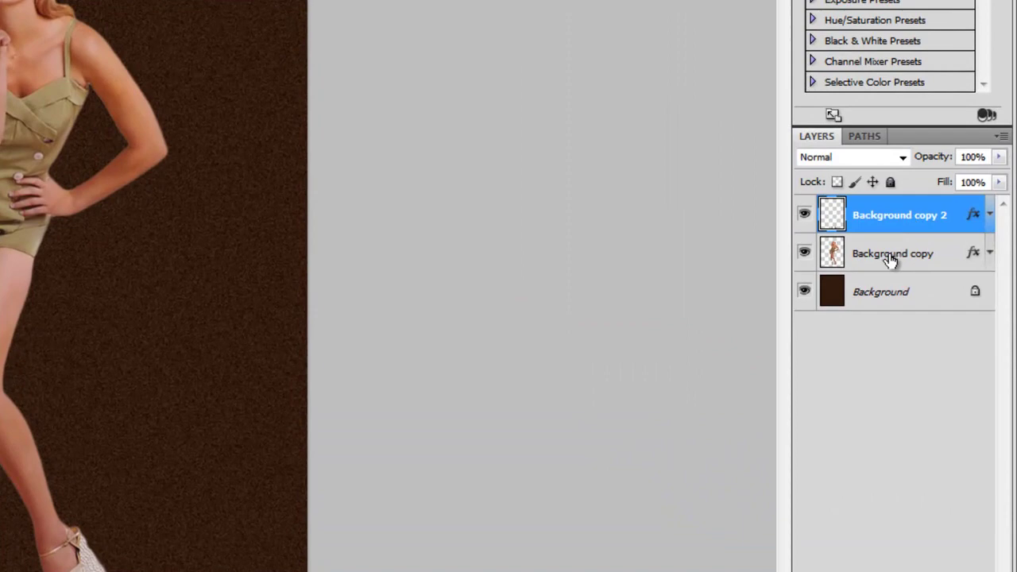
- Give Background copy a Color Dodge outer glow: 90% opacity, 128 px size, colour 7fa782
left_click(891, 260)
right_click(891, 260)
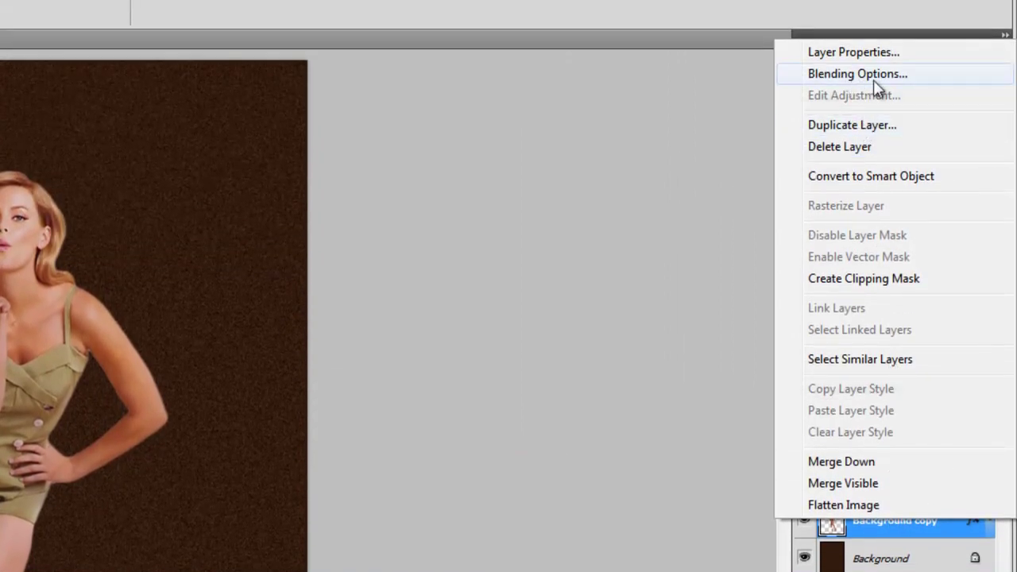
left_click(857, 73)
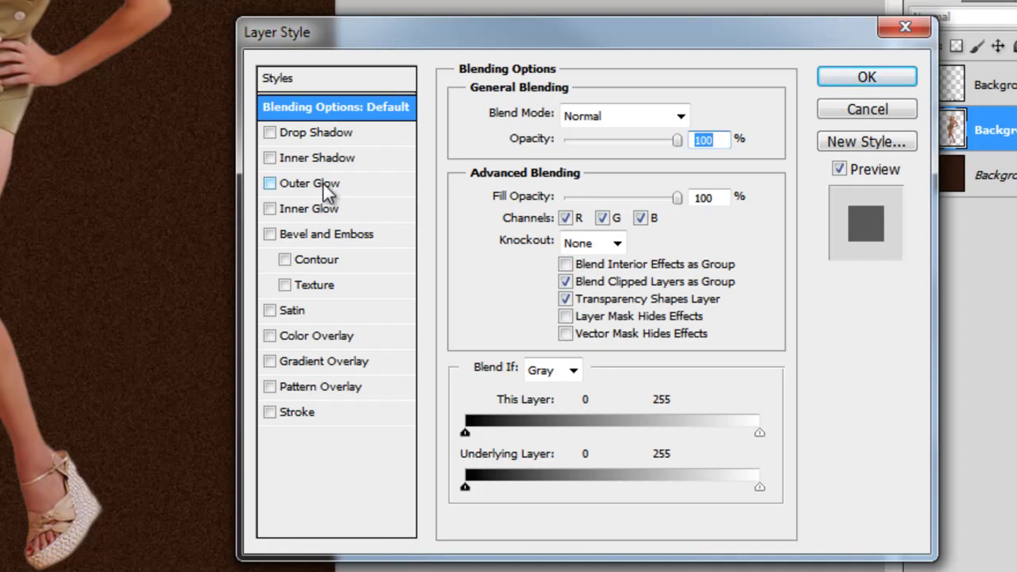
left_click(323, 184)
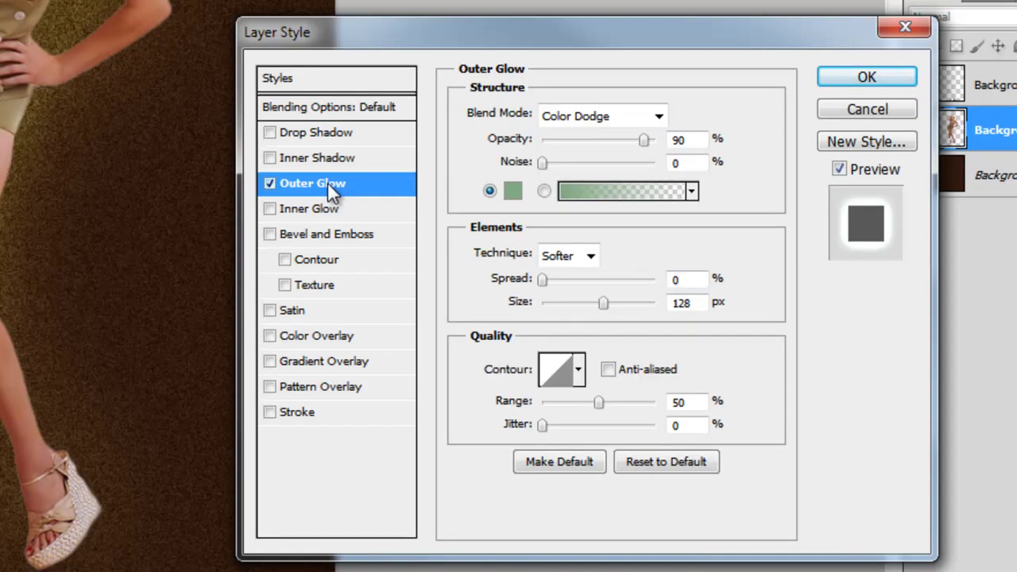
left_click(588, 118)
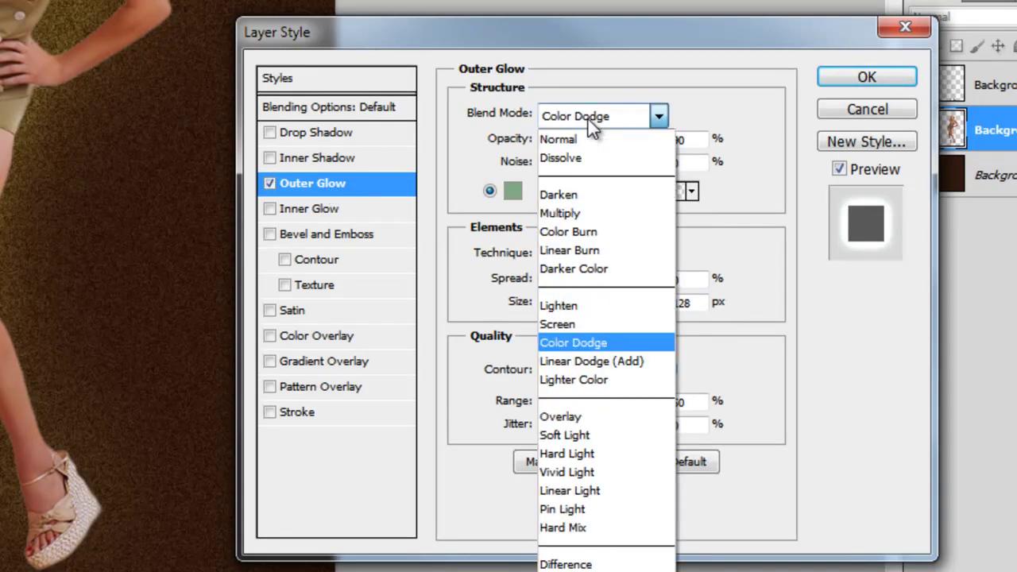
left_click(579, 342)
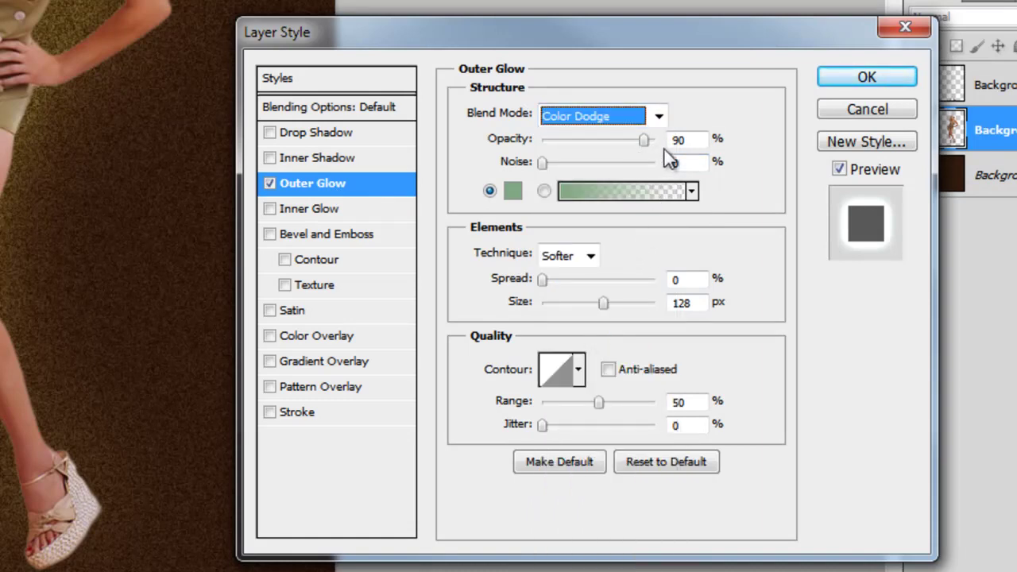
left_click(513, 191)
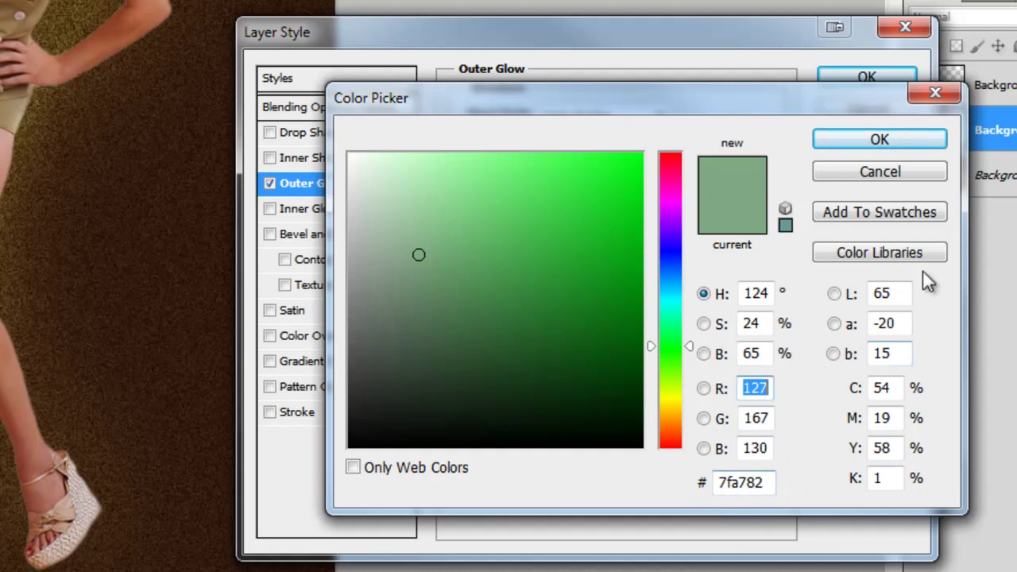
left_click(879, 141)
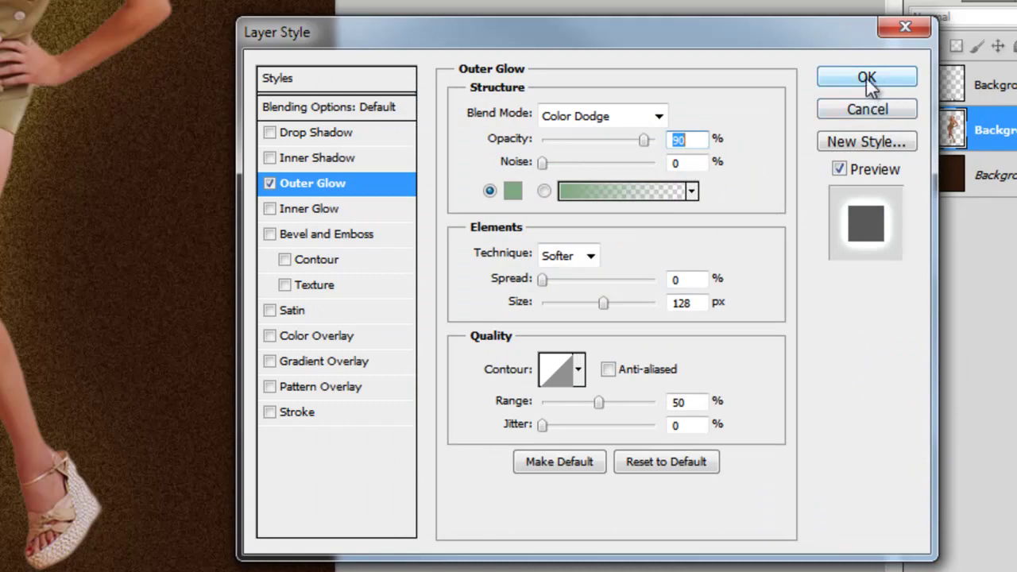
left_click(847, 82)
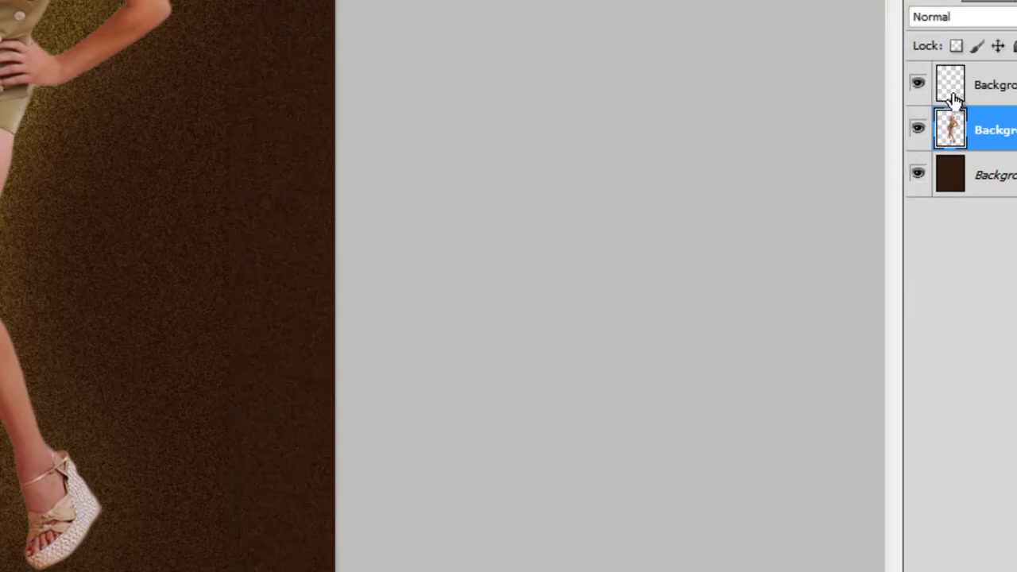
- Create a group named Floral below Background copy, containing a new empty Layer 1
left_click(952, 93)
left_click(919, 299)
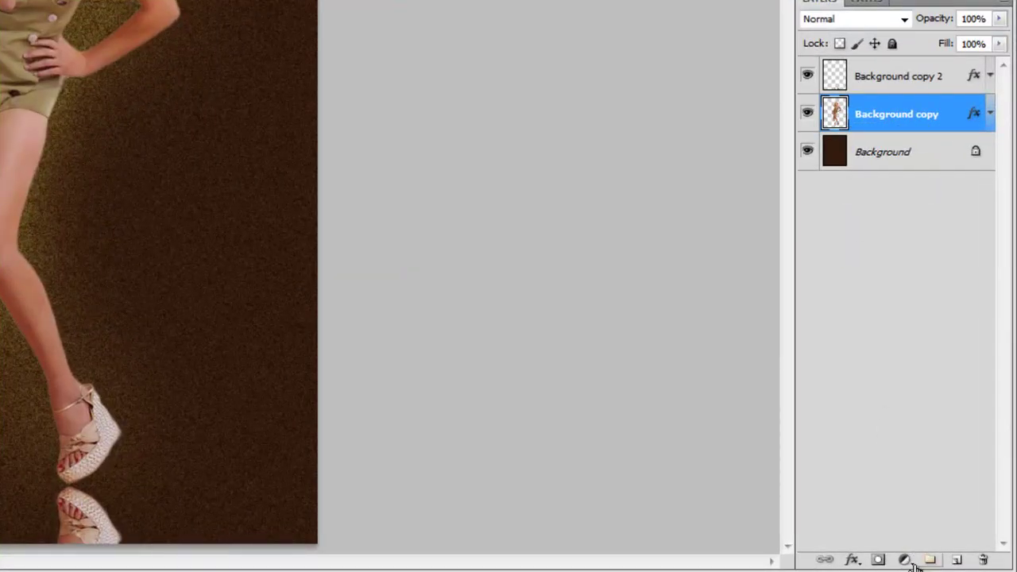
left_click(930, 561)
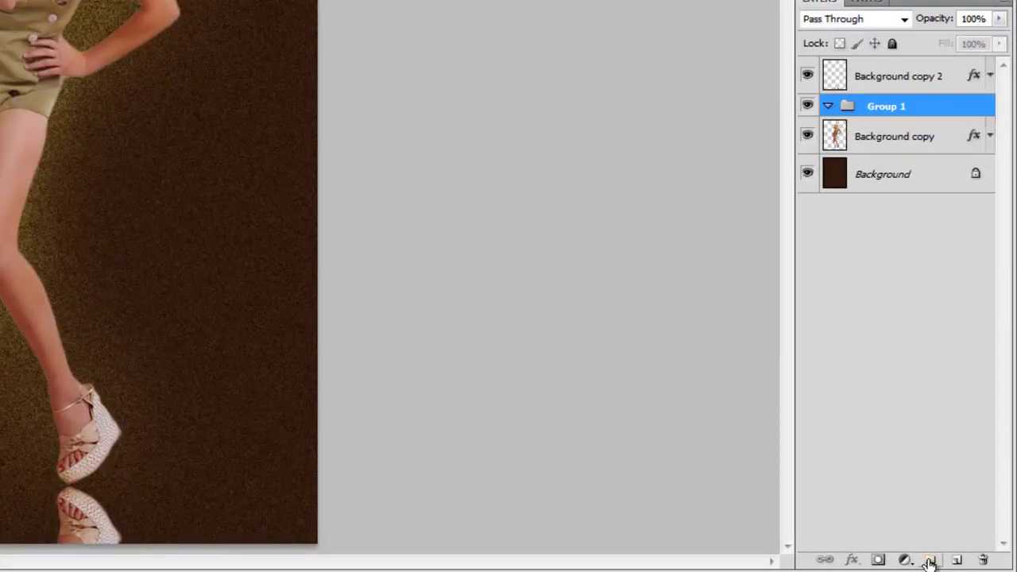
double_click(892, 110)
type("Floral")
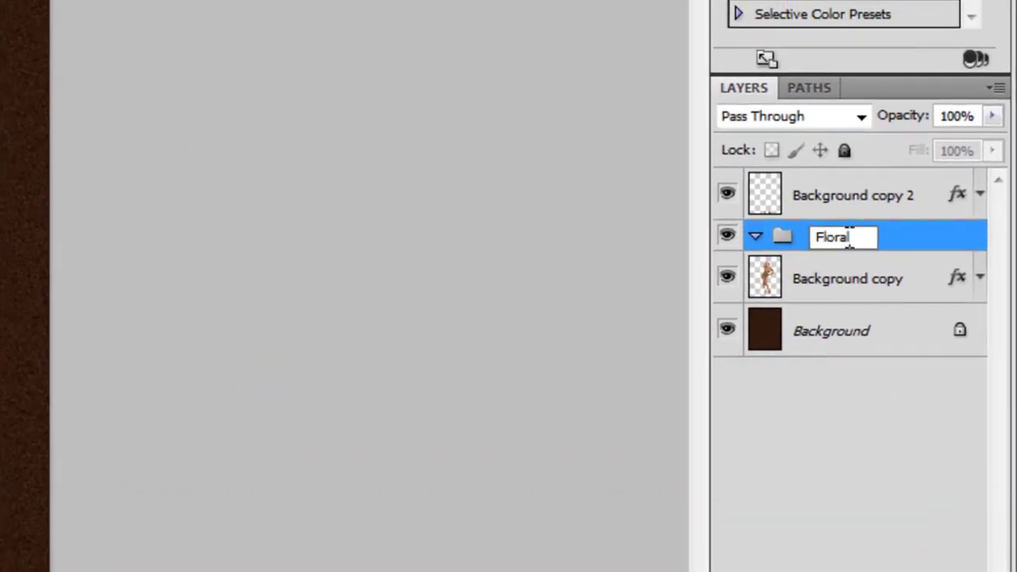
key("Return")
left_click_drag(847, 246, 845, 293)
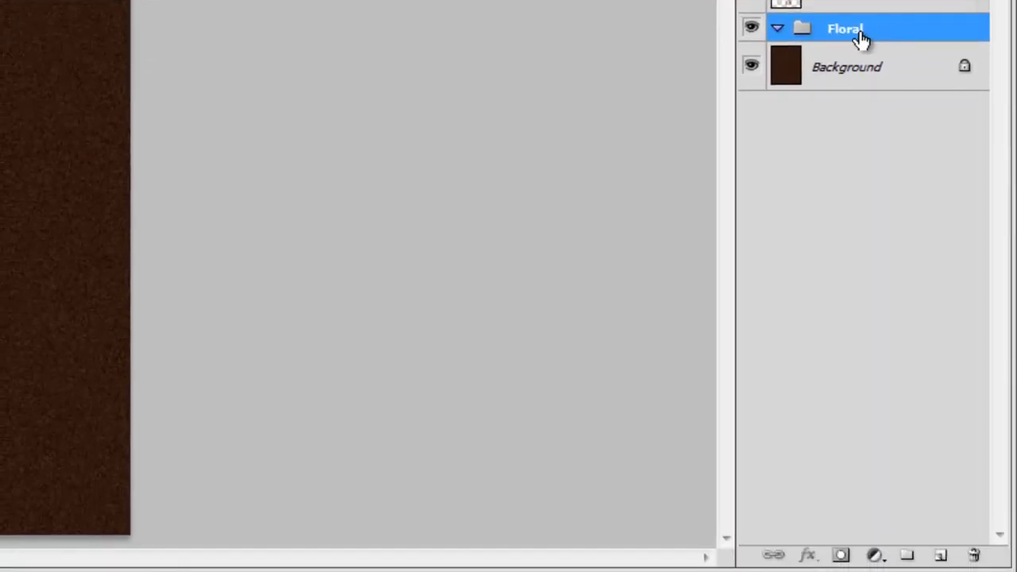
left_click(941, 555)
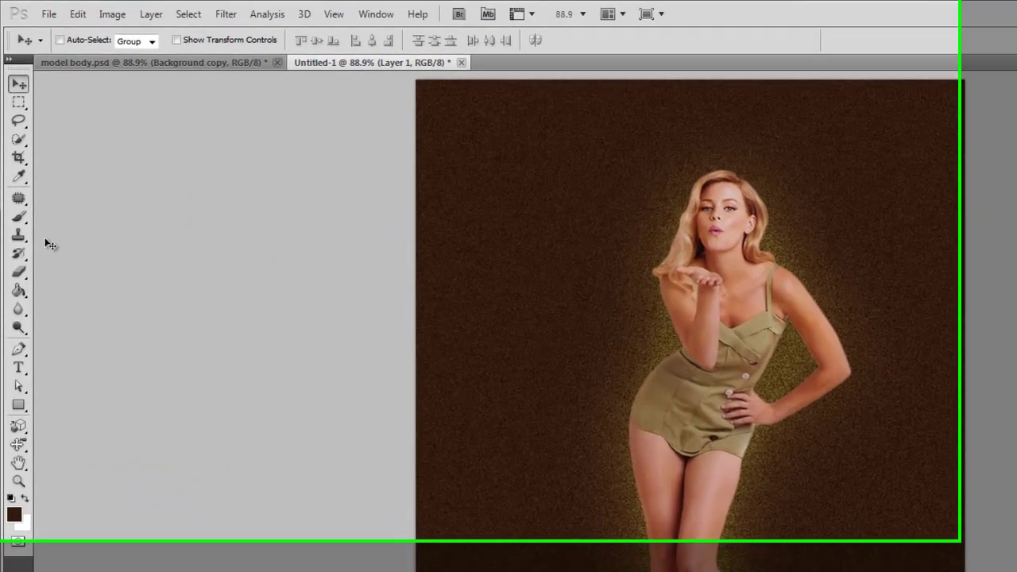
- Select the Brush tool with the 1276 px floral brush preset at 100% opacity
left_click(22, 234)
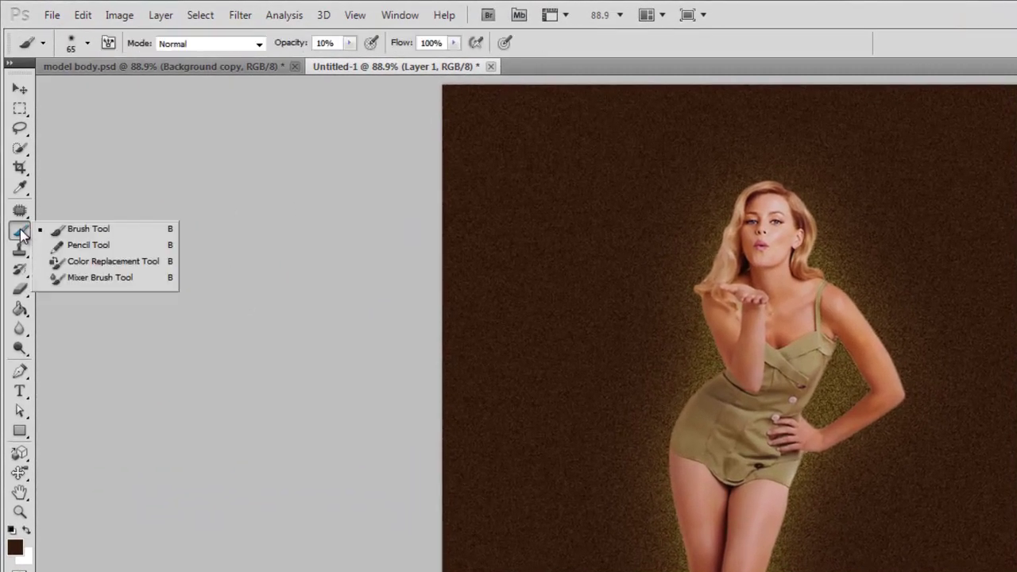
left_click(100, 232)
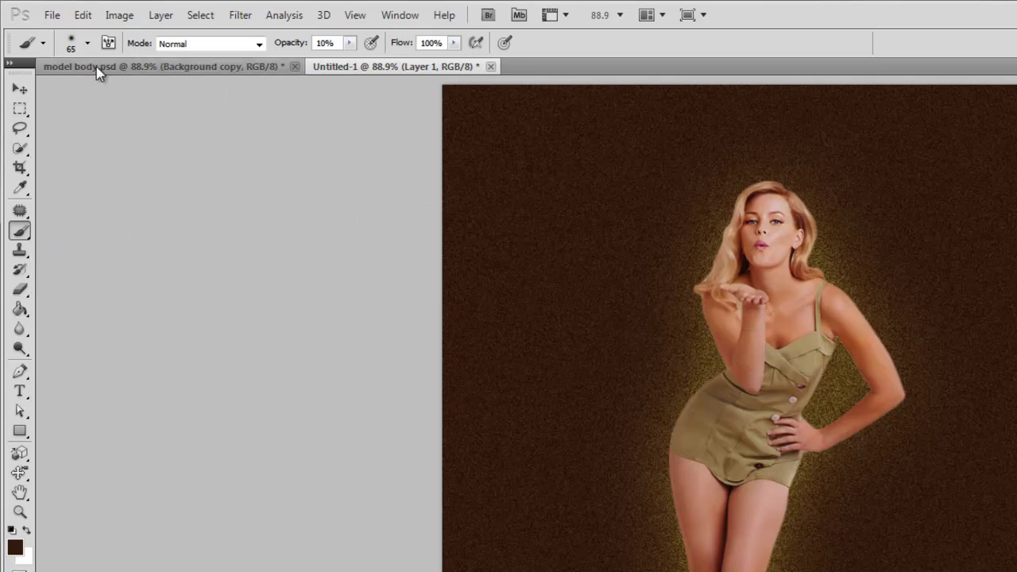
left_click(88, 45)
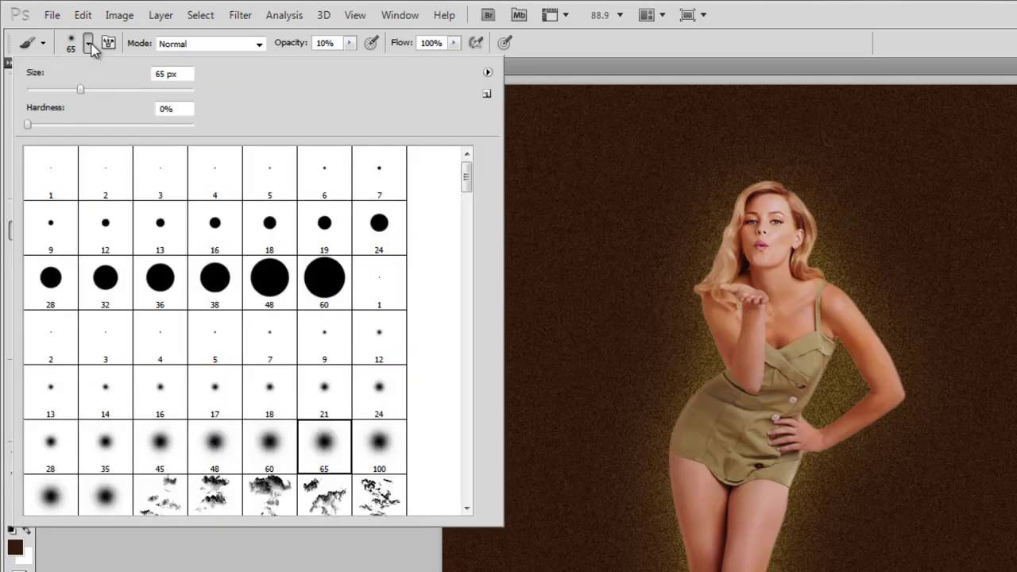
left_click_drag(467, 177, 466, 433)
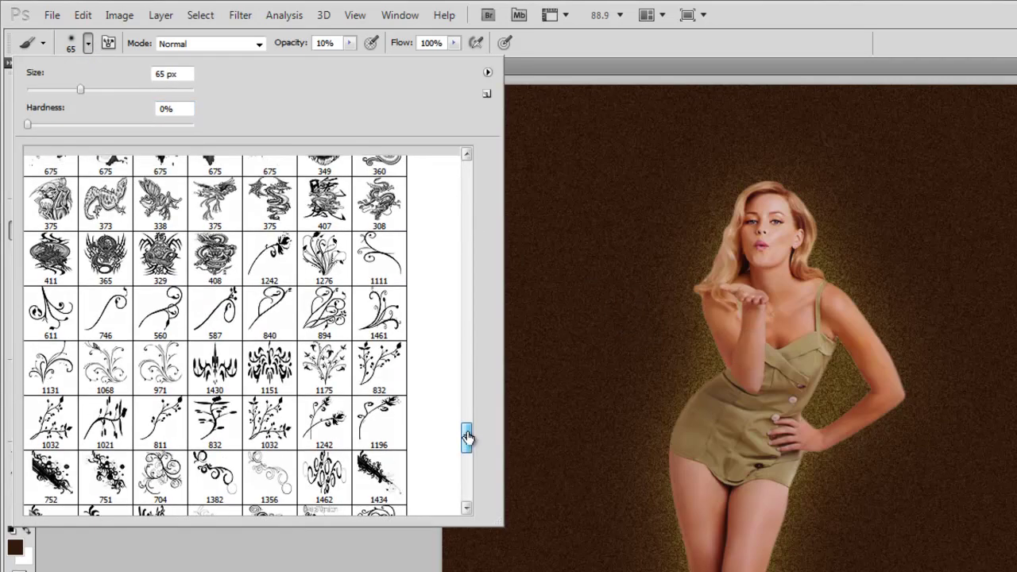
left_click(328, 320)
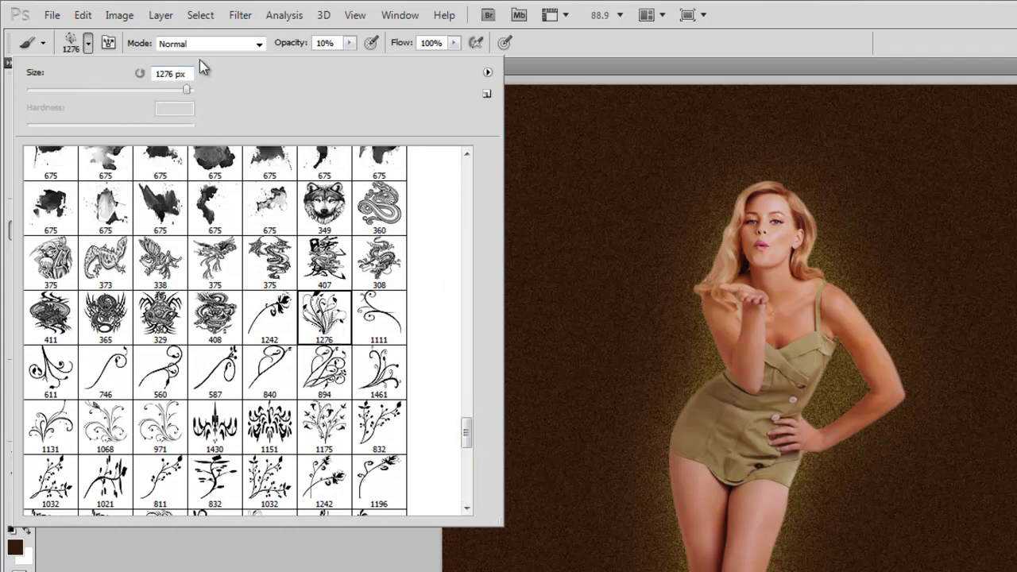
left_click(345, 44)
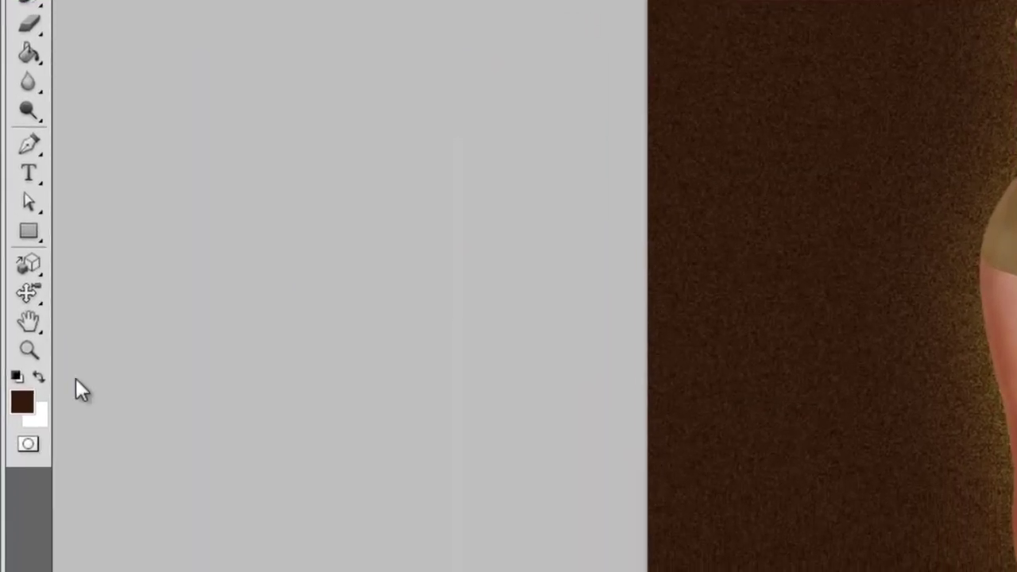
- Set the foreground colour to white (ffffff) and stamp the floral brush twice around the model
left_click(27, 411)
left_click_drag(314, 141, 220, 98)
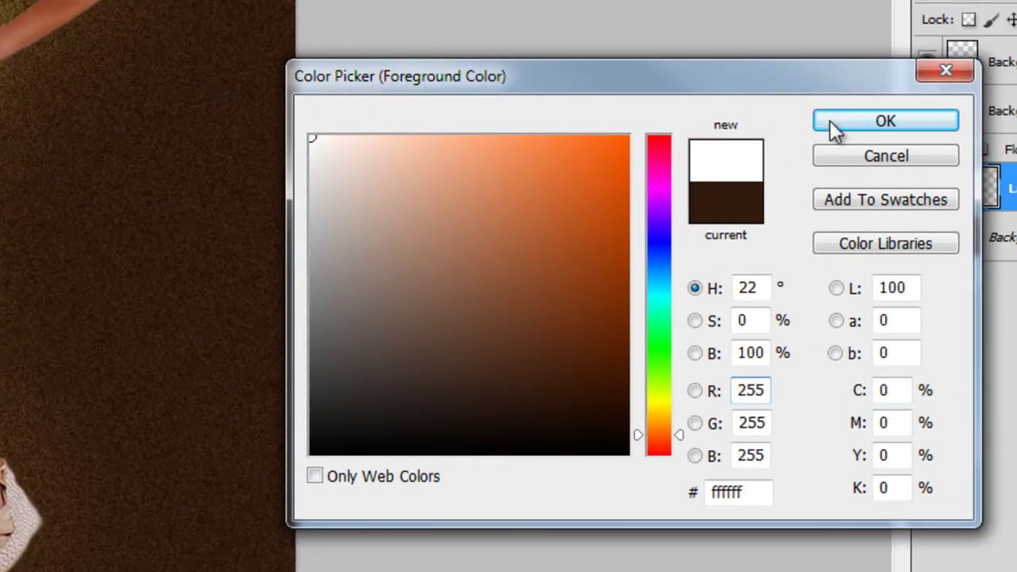
left_click(855, 125)
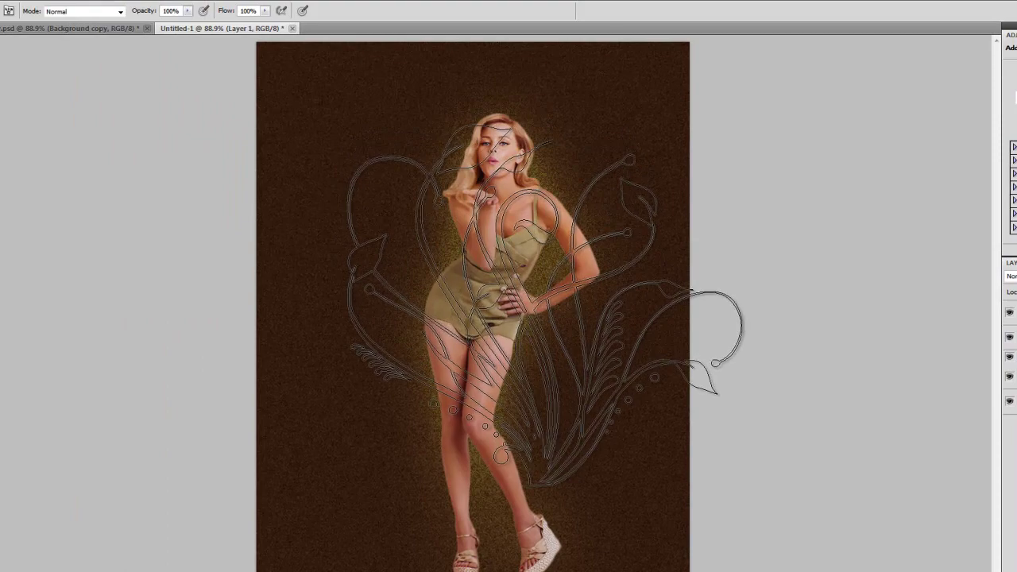
left_click(511, 261)
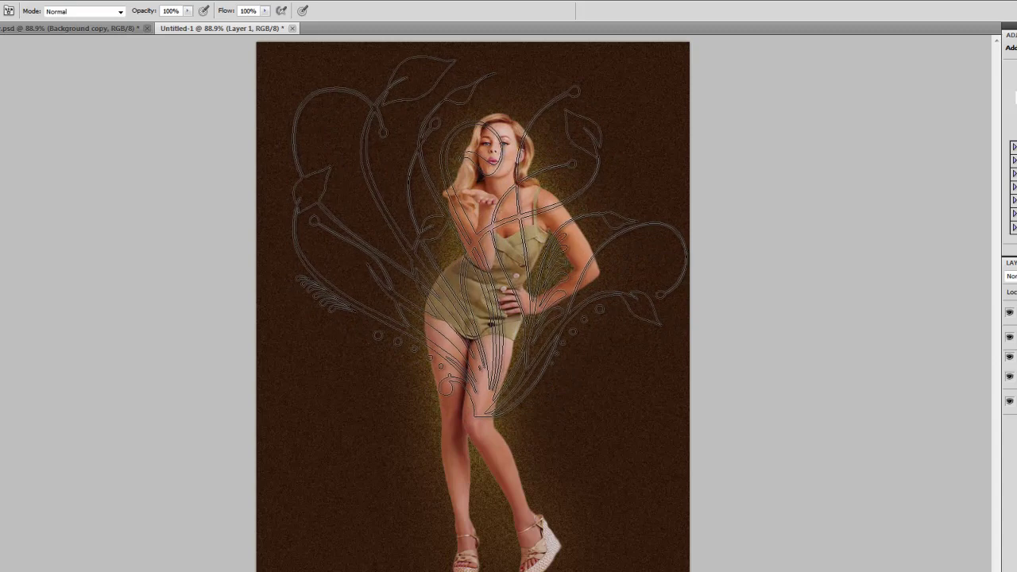
left_click(490, 236)
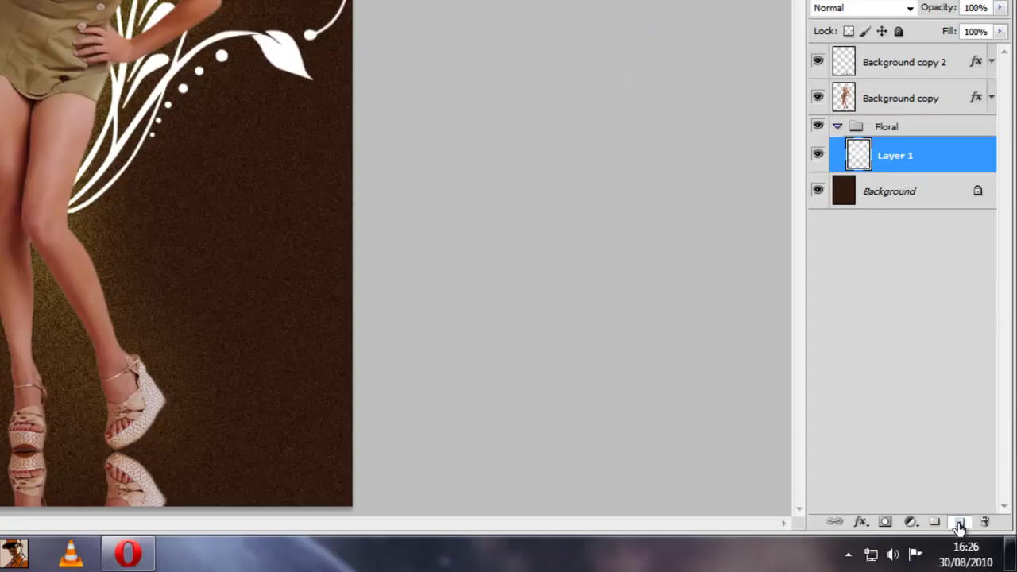
- On a new Layer 2, stamp the 1111 swirl brush in white at the lower left
left_click(960, 524)
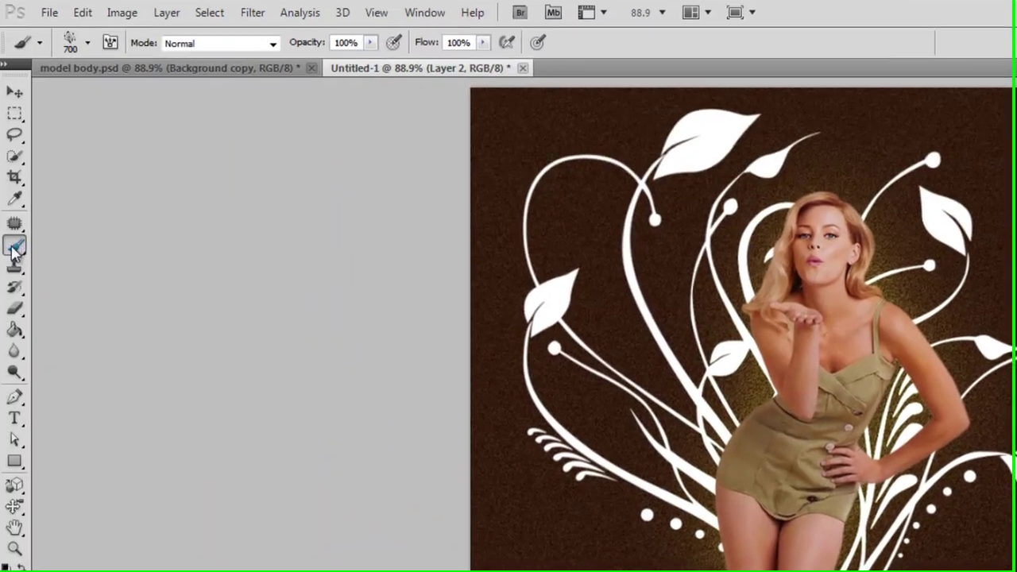
left_click(88, 45)
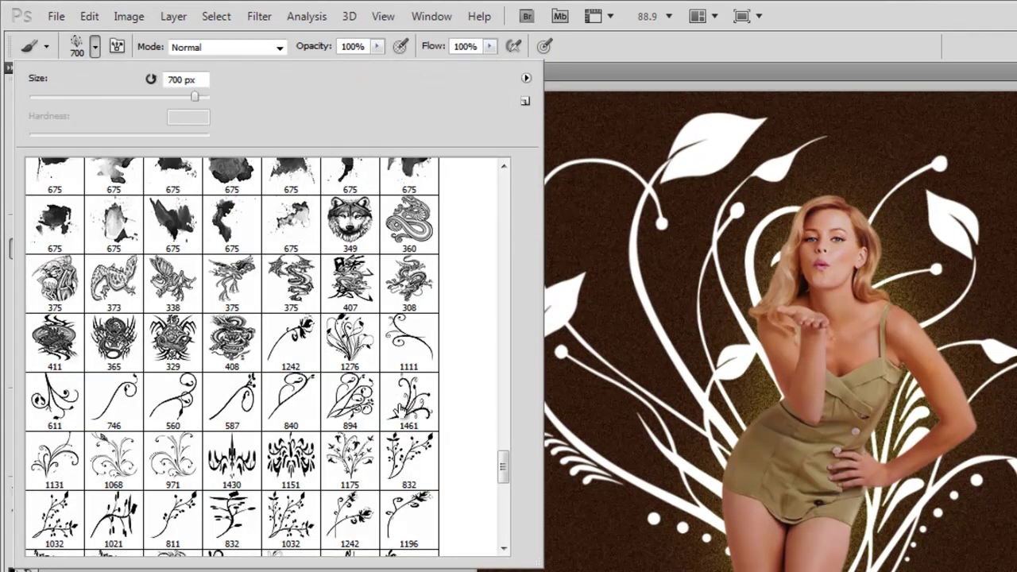
left_click(427, 445)
scroll(342, 414, "down", 1)
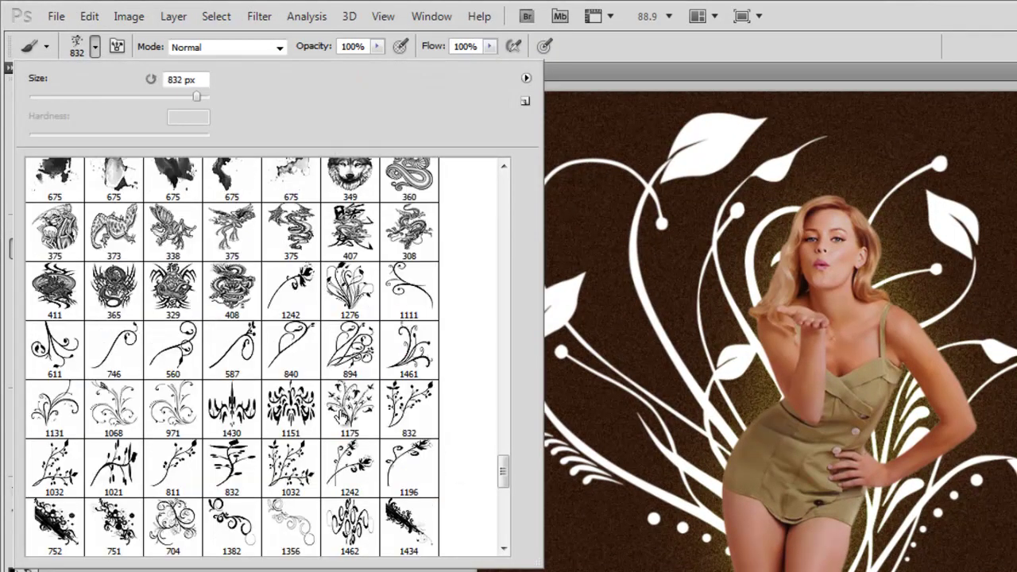
left_click(412, 305)
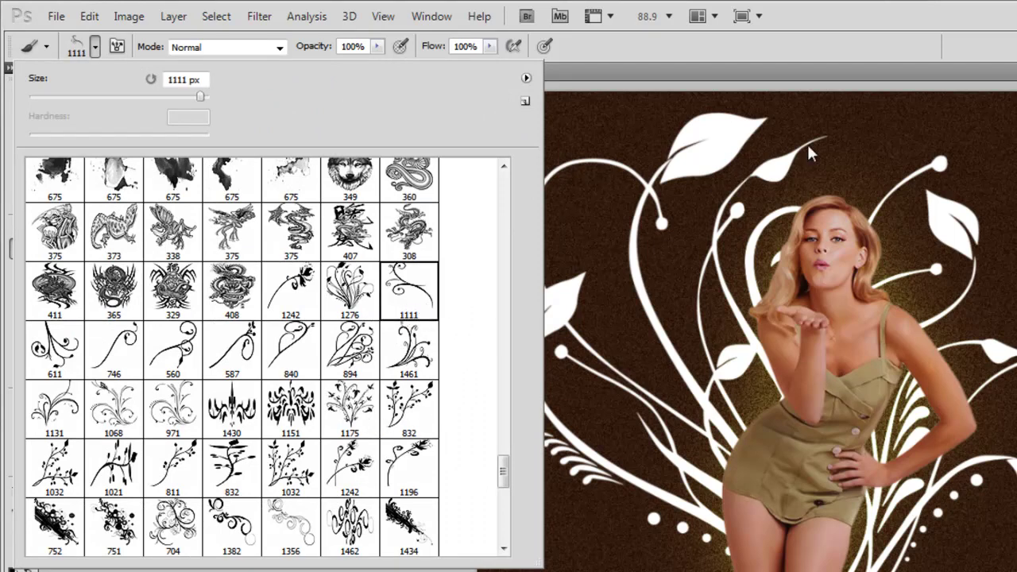
left_click(860, 47)
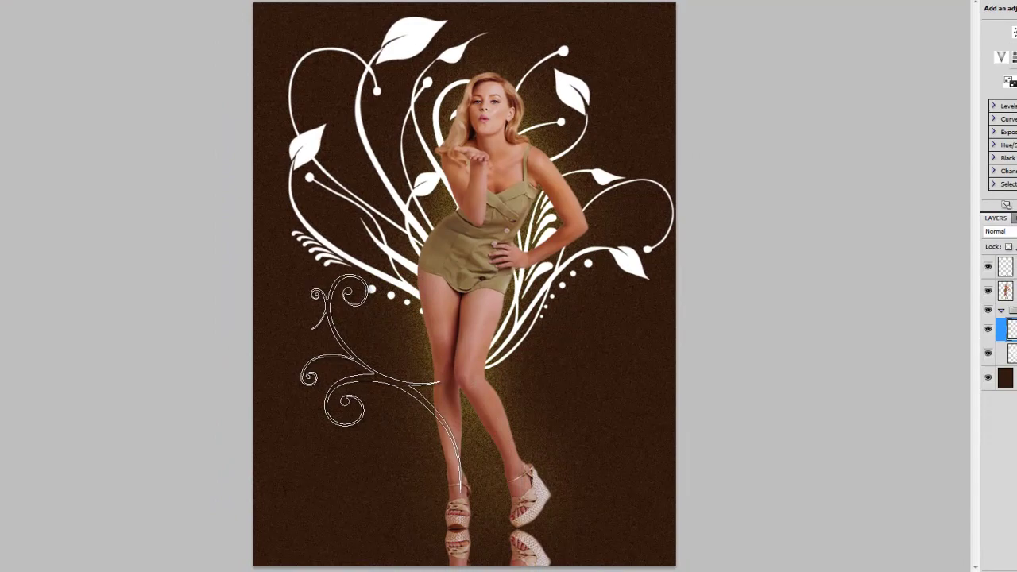
left_click(381, 383)
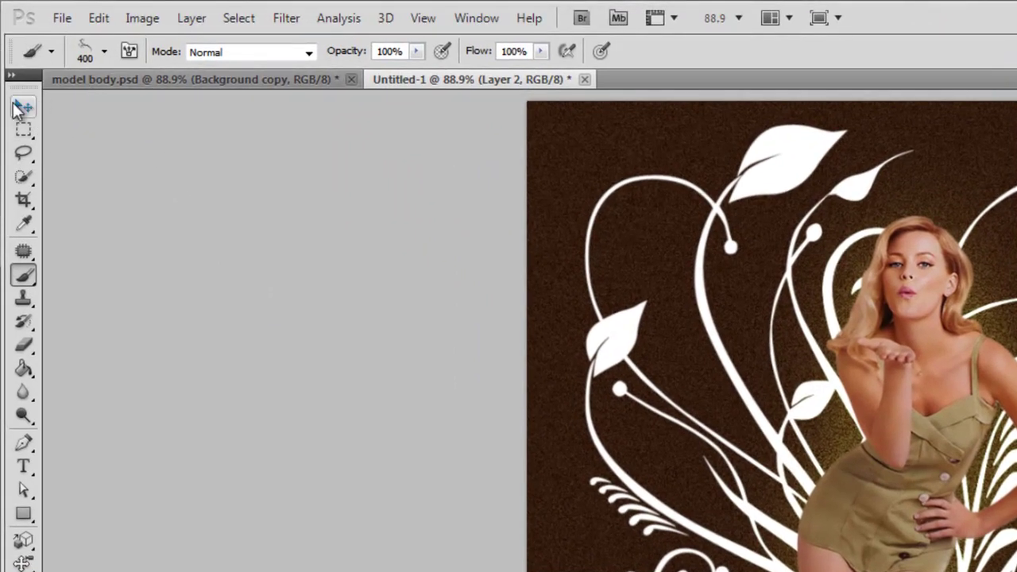
- Rotate Layer 2's lower-left swirl to -22.54°, shift it slightly right, and apply the transform
left_click(22, 105)
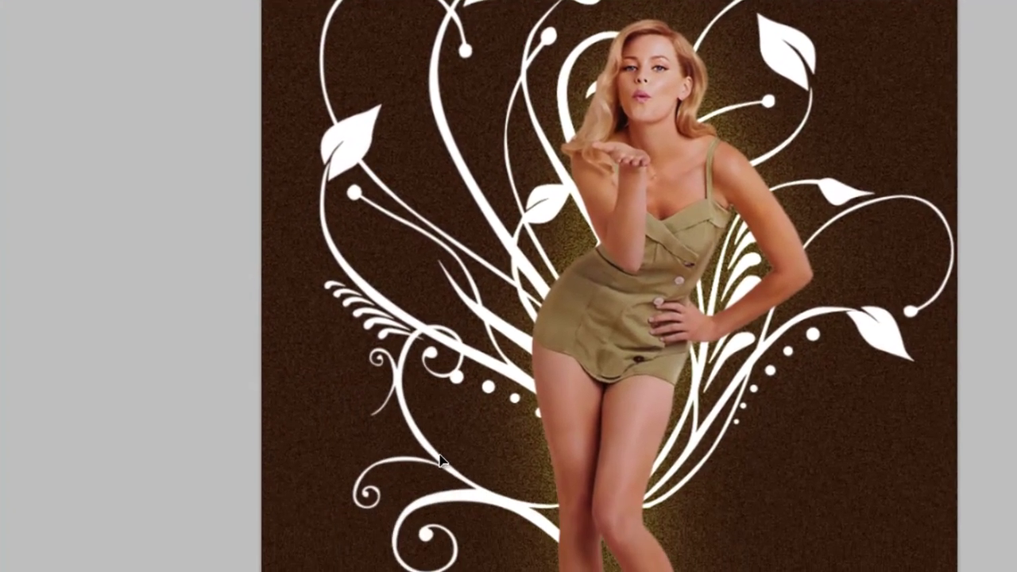
left_click_drag(416, 436, 390, 428)
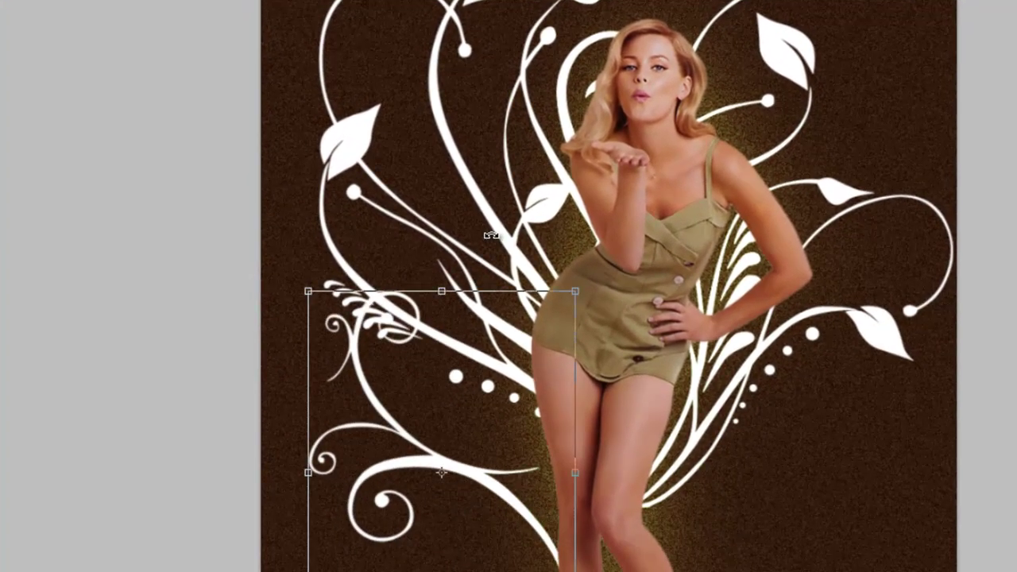
left_click_drag(490, 235, 401, 192)
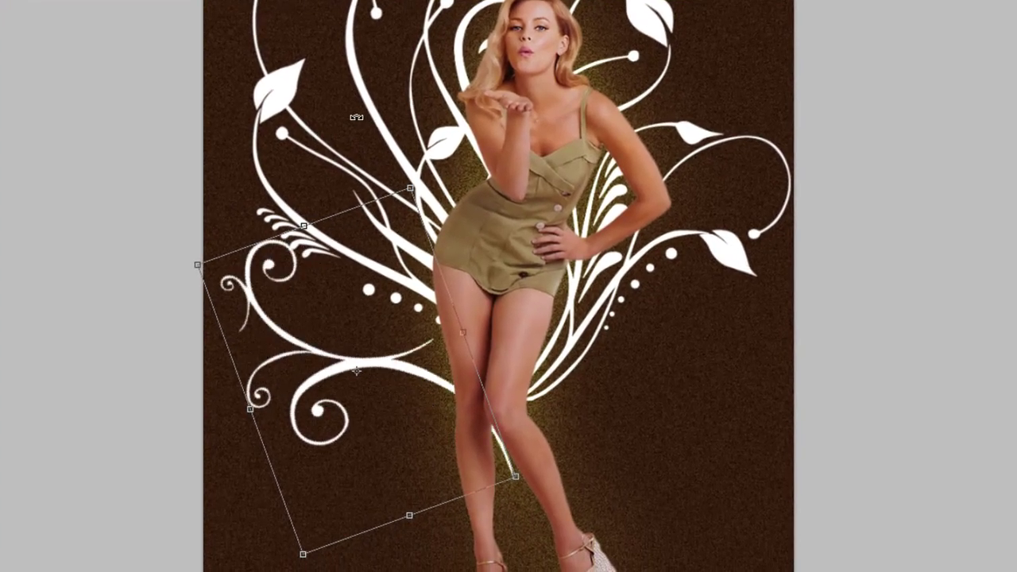
left_click_drag(356, 116, 355, 117)
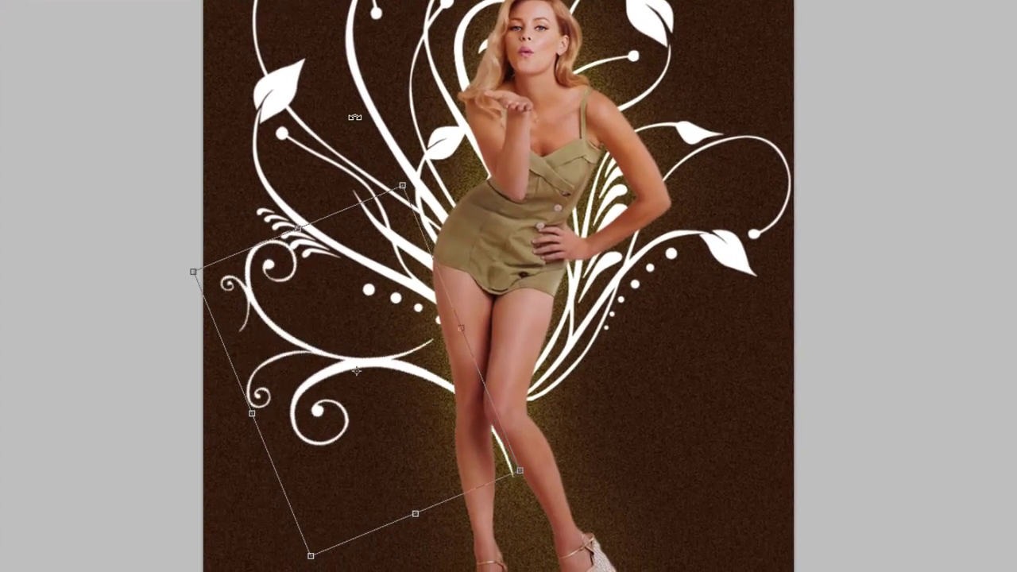
left_click_drag(404, 330, 413, 334)
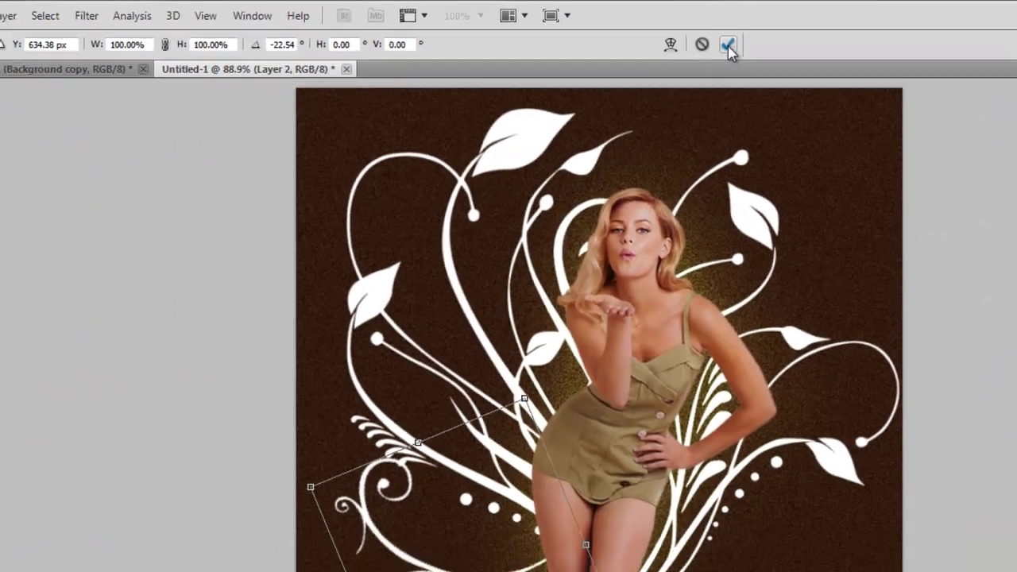
left_click(635, 60)
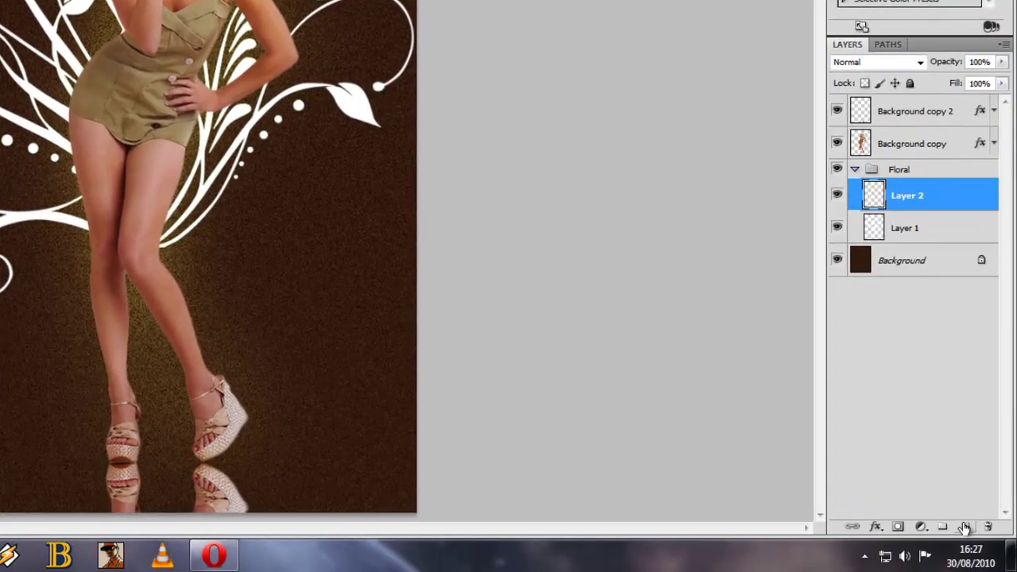
- Add Layer 3 and stamp a slightly reduced white 894 floral brush right of the model's legs
left_click(965, 529)
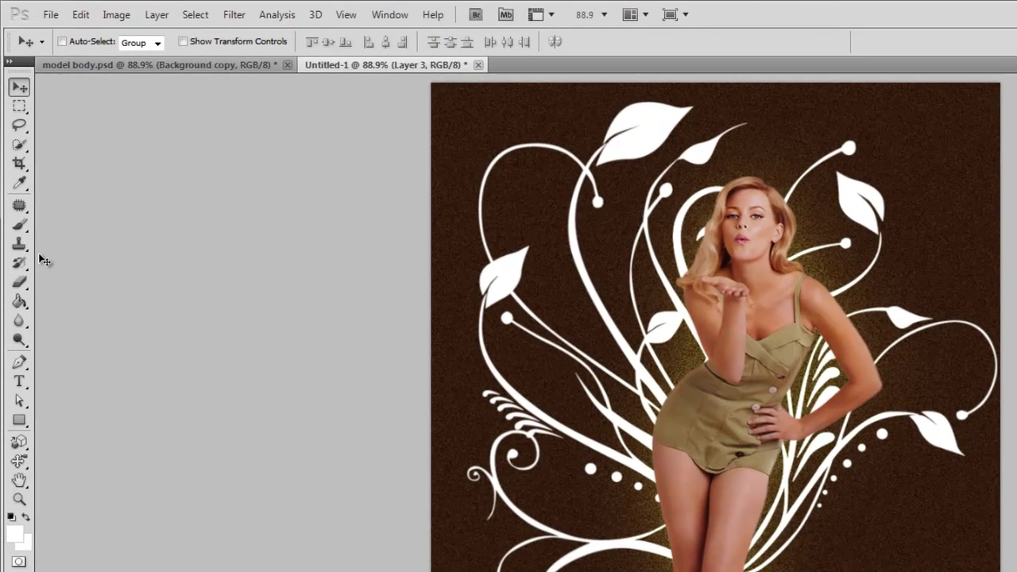
left_click(19, 225)
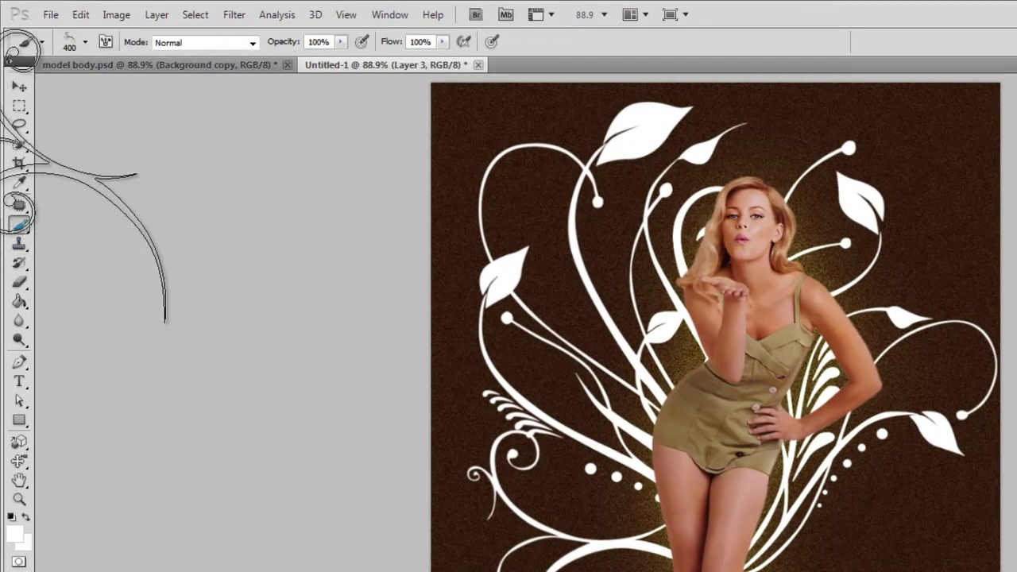
left_click(85, 42)
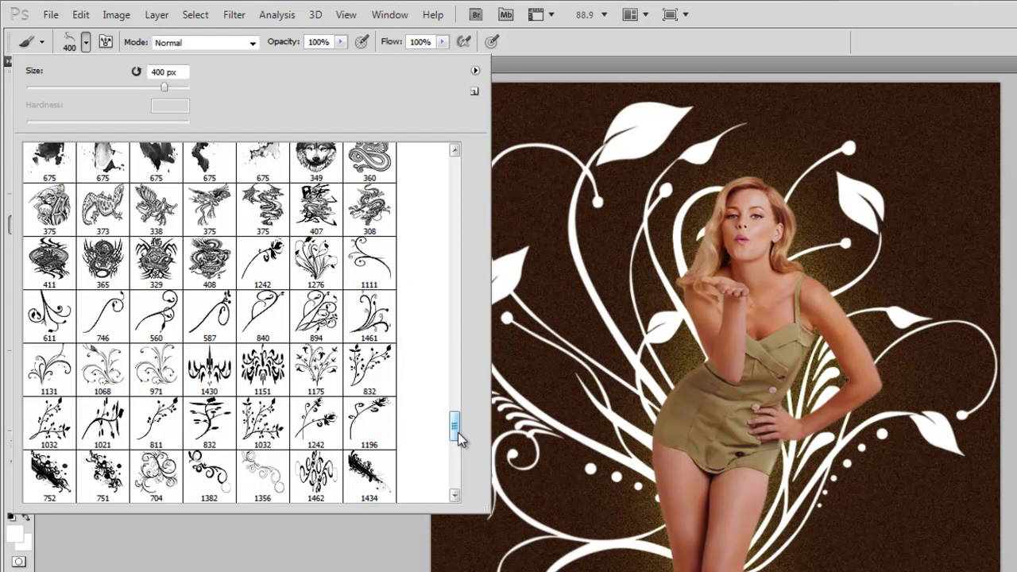
left_click(316, 316)
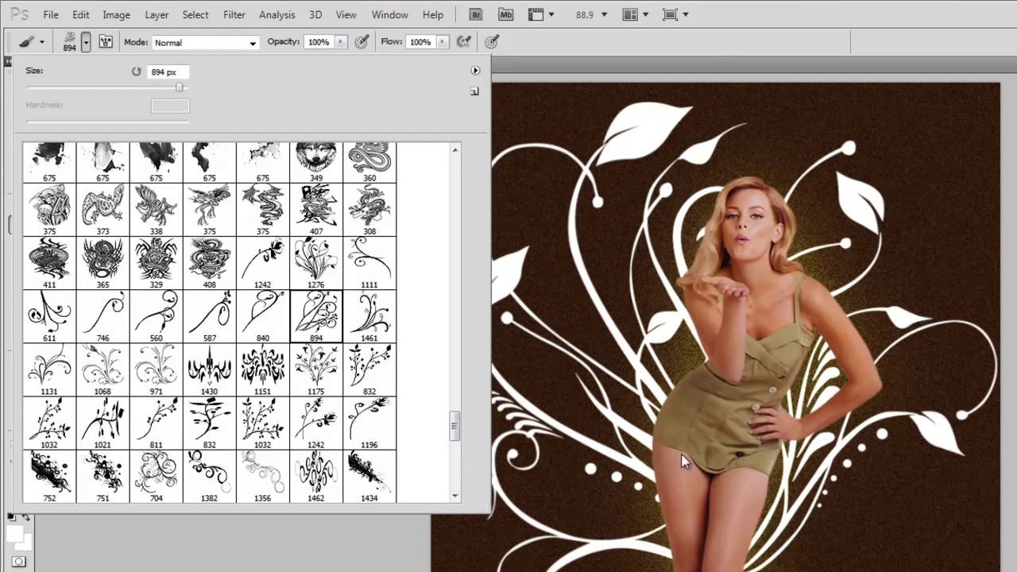
left_click(780, 12)
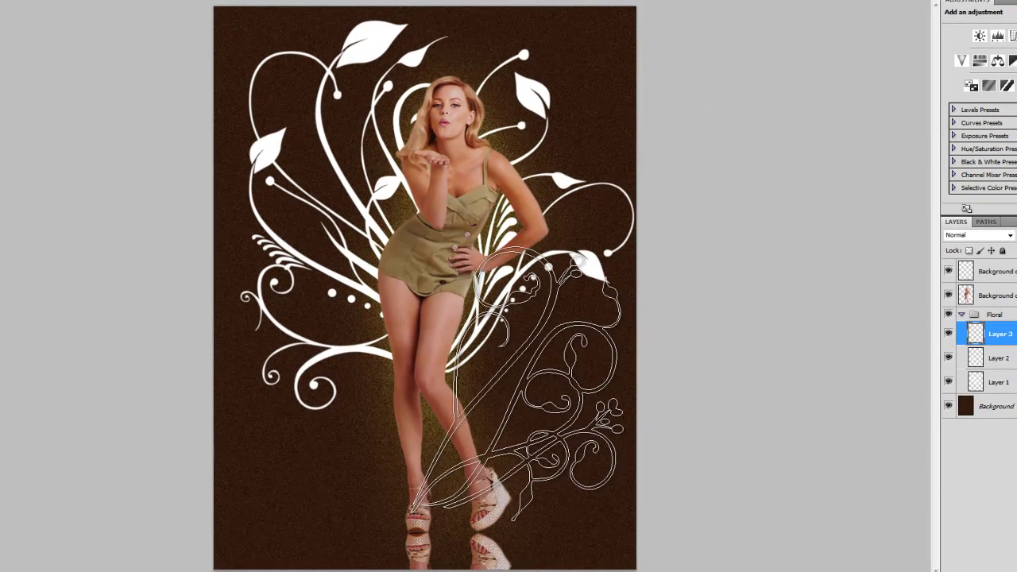
key("bracketleft")
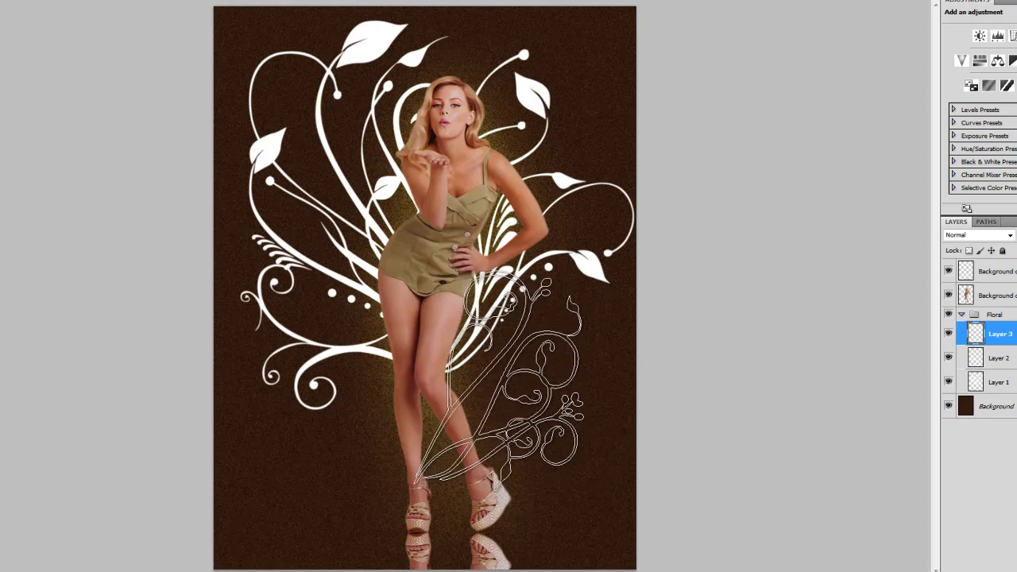
left_click(497, 377)
- Rotate the Layer 3 floral stamp clockwise and nudge it down and right beside the legs
key("v")
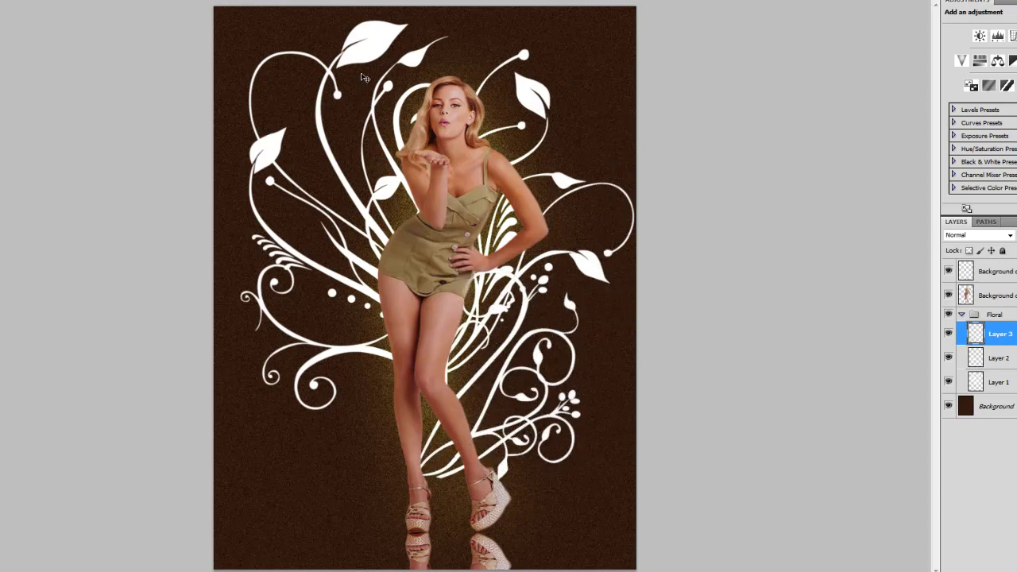
key("ctrl+t")
mouse_move(467, 188)
left_mouse_down()
mouse_move(547, 240)
mouse_move(543, 322)
left_mouse_up()
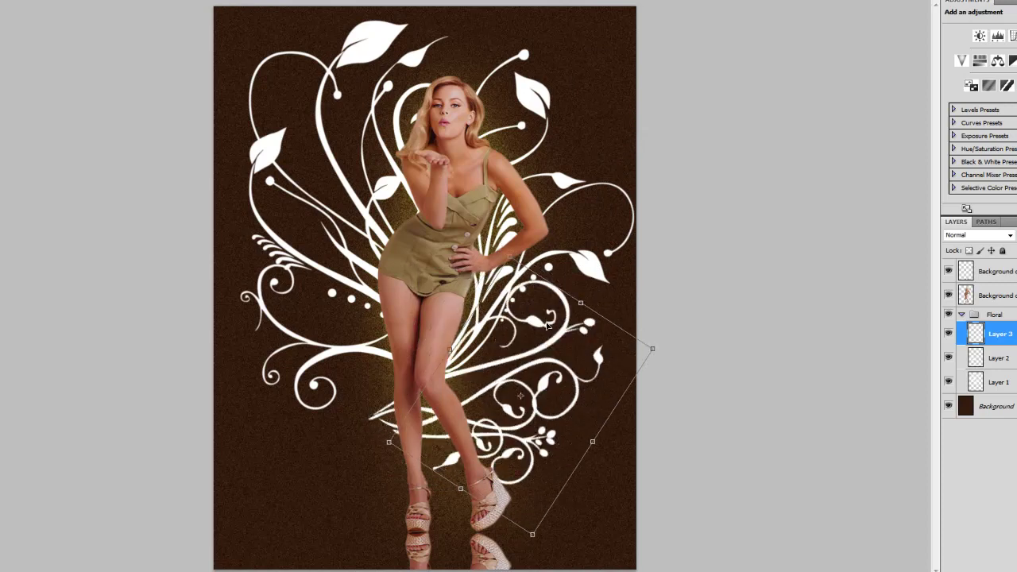
left_click_drag(544, 321, 538, 313)
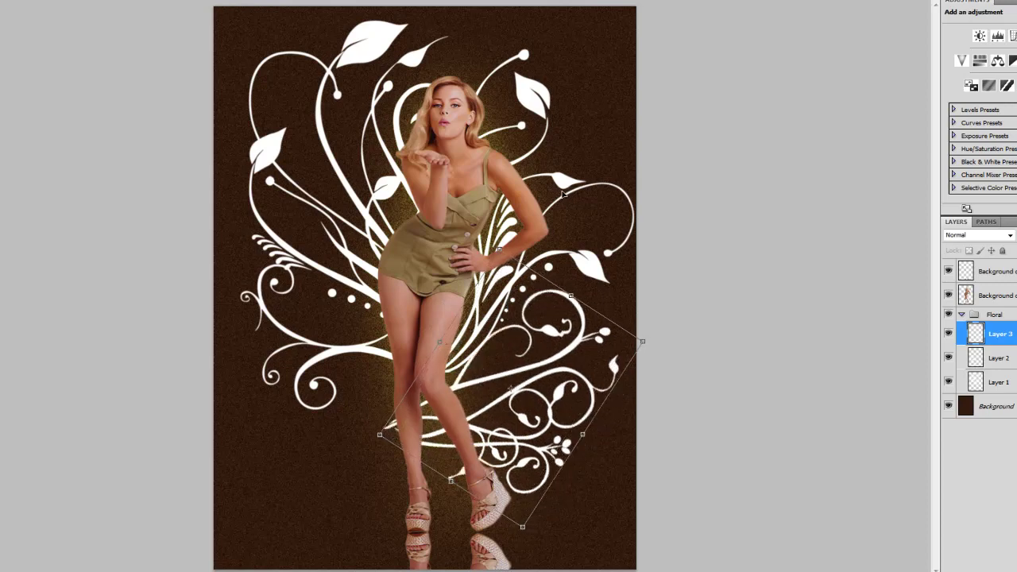
left_click_drag(643, 343, 639, 331)
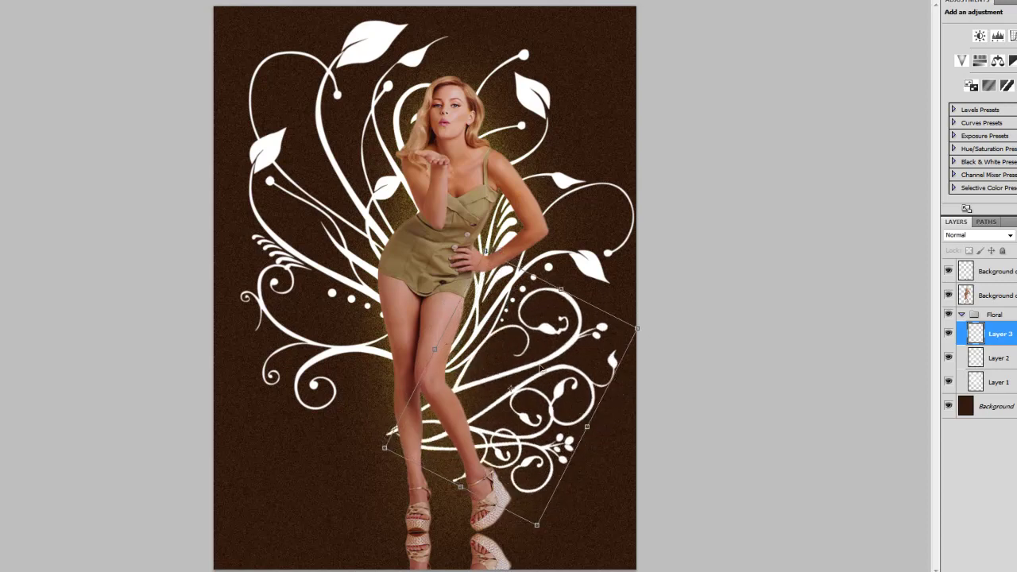
key("shift+Right")
key("shift+Down")
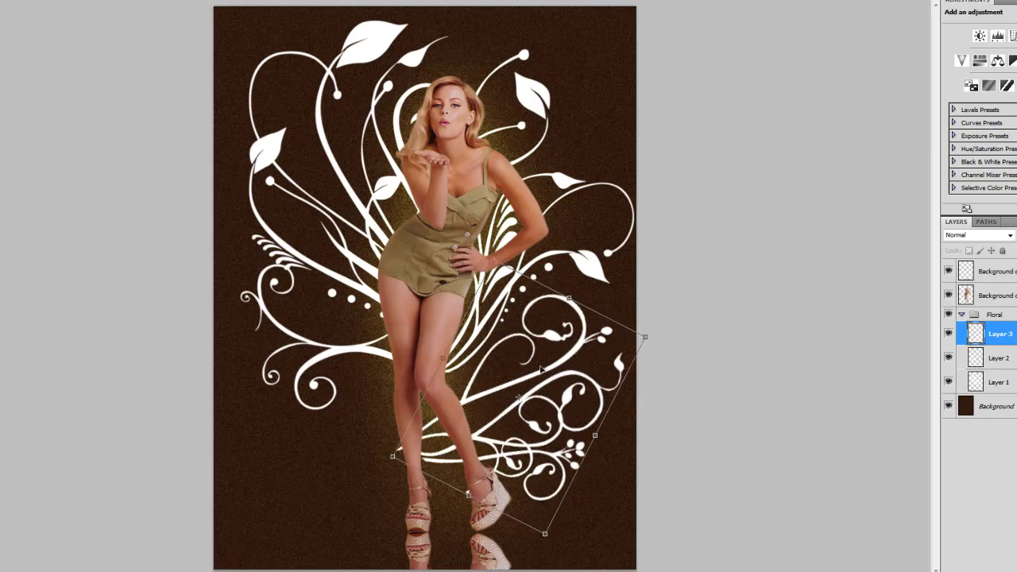
- Fine-tune the stamp's rotation to 30.09°, apply it, and add a layer mask to Layer 3
left_click_drag(567, 360, 572, 354)
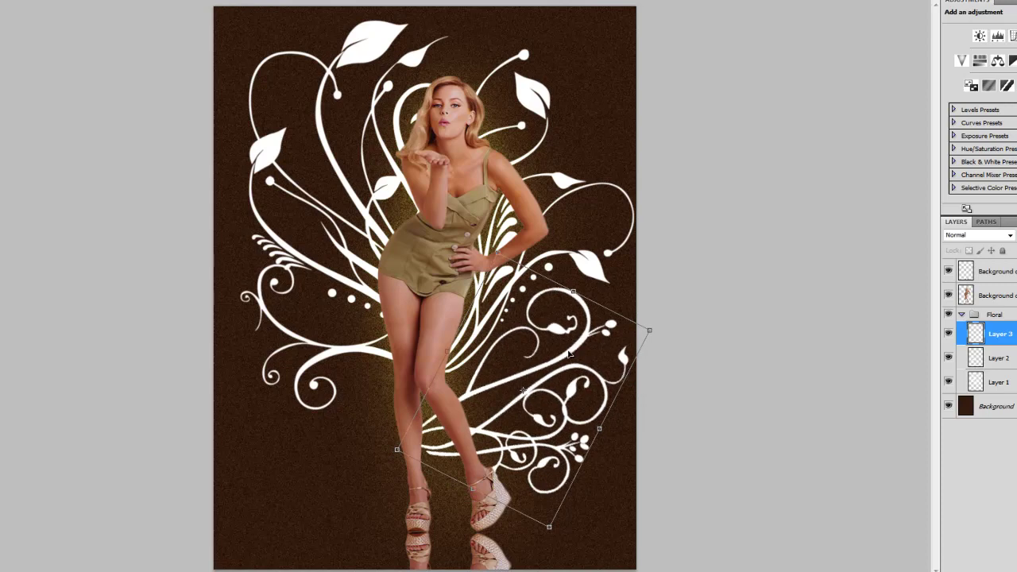
left_click_drag(572, 353, 564, 354)
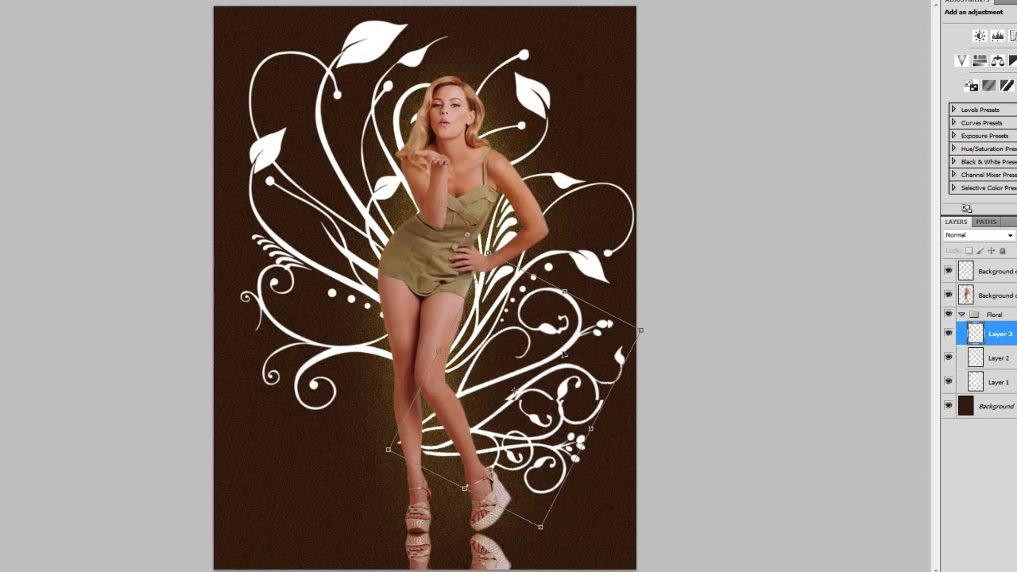
left_click_drag(586, 266, 594, 272)
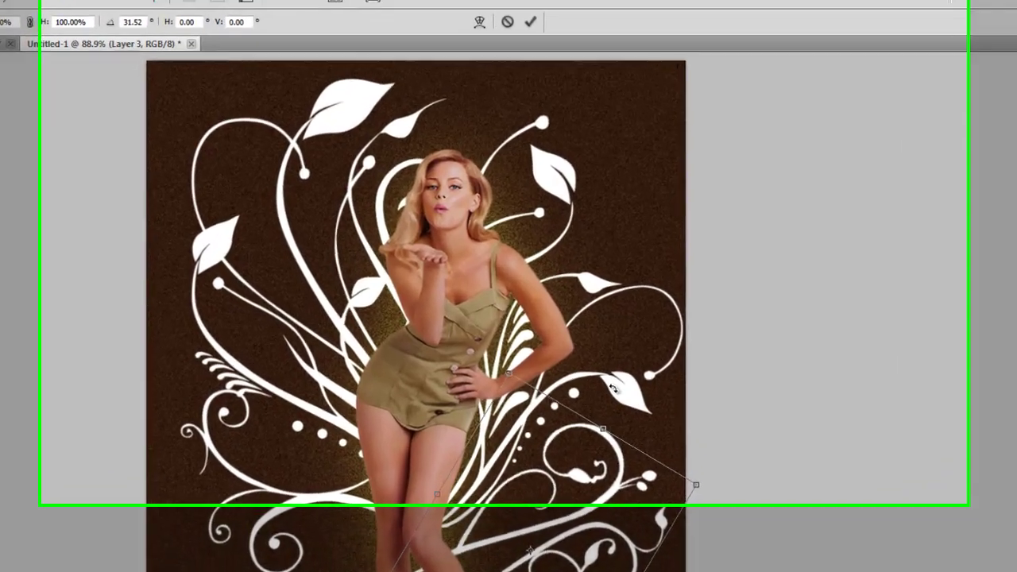
left_click_drag(612, 387, 607, 382)
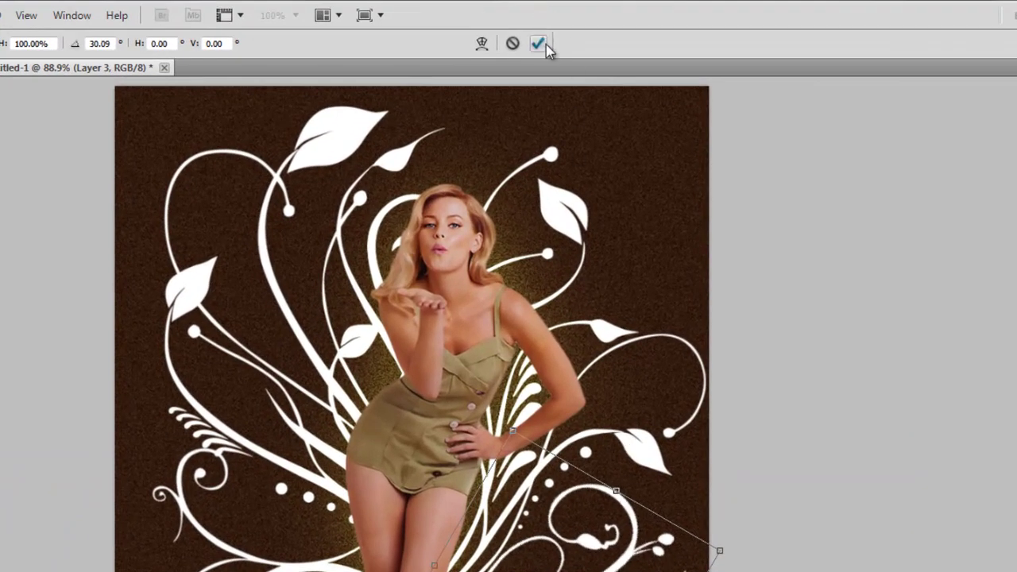
left_click(545, 46)
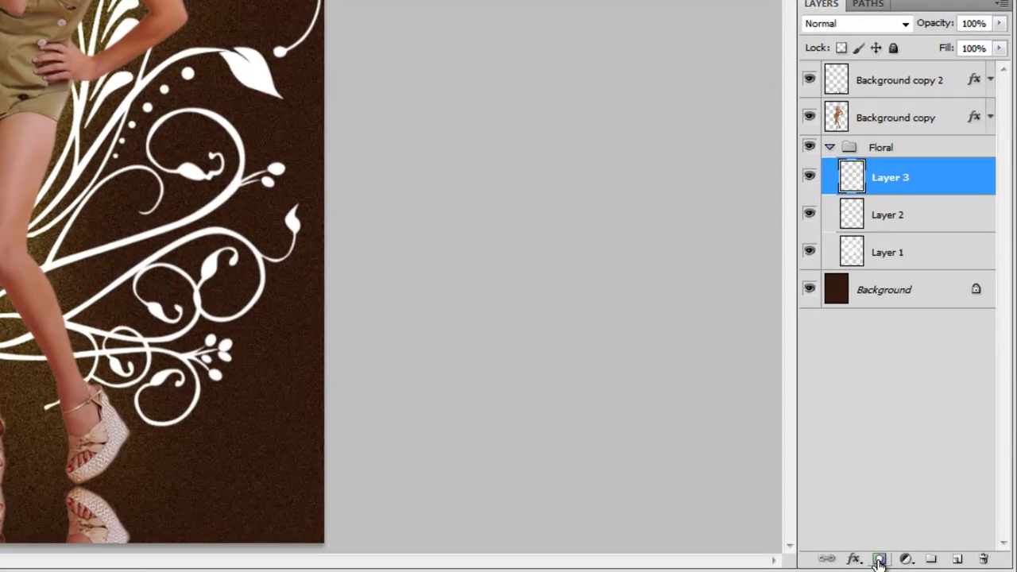
left_click(879, 560)
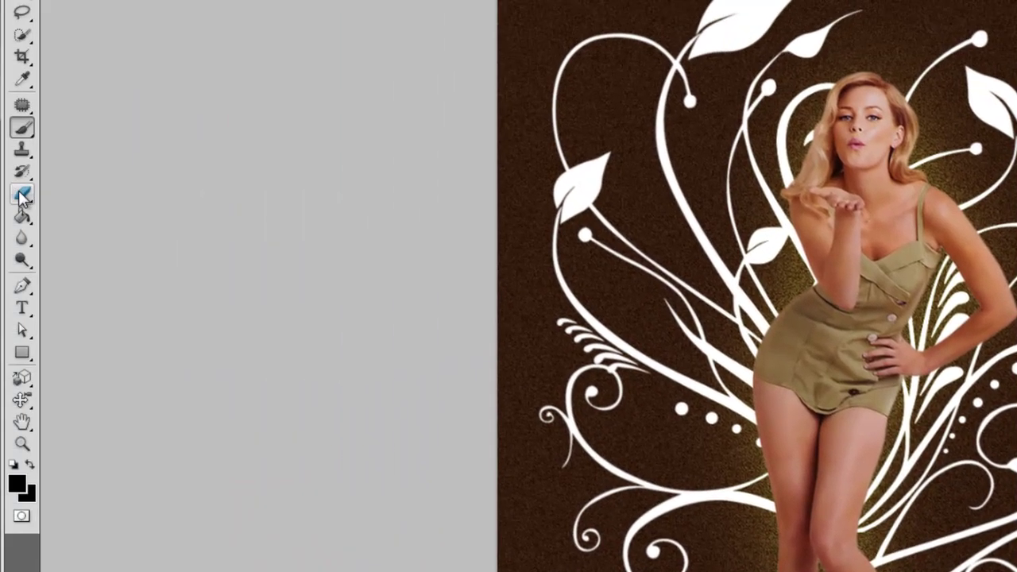
left_click(21, 195)
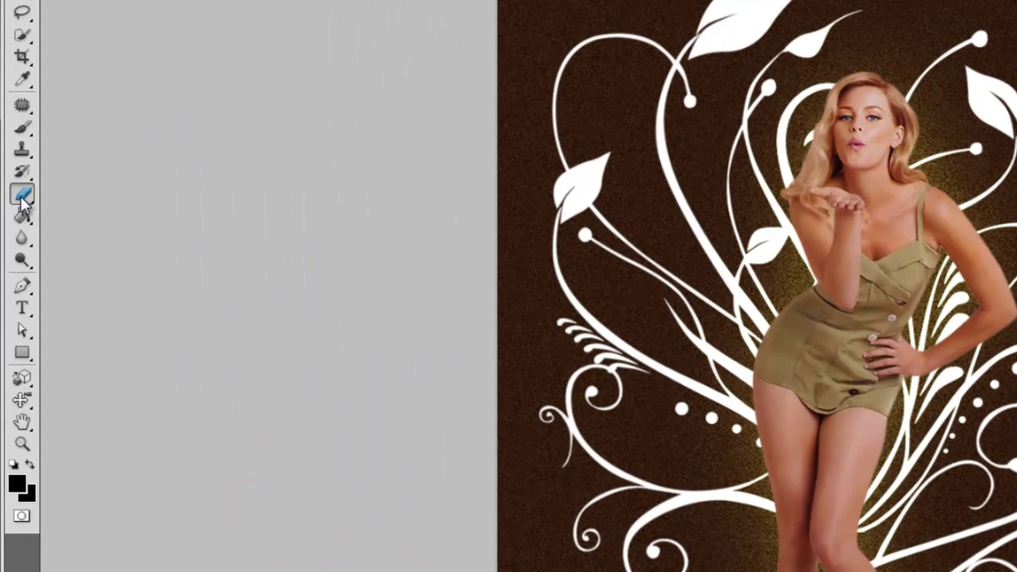
right_click(24, 202)
left_click(92, 192)
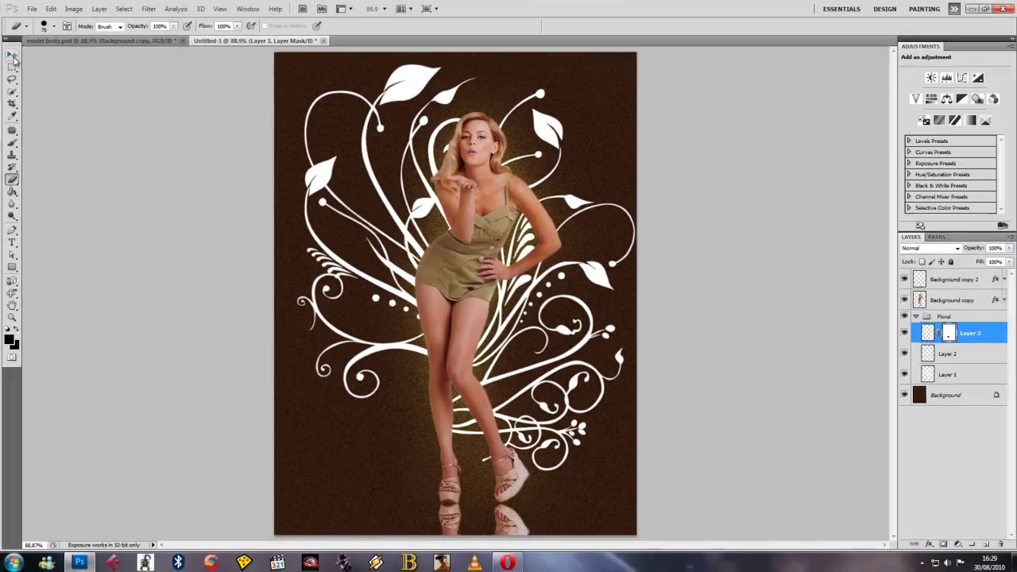
left_click(13, 57)
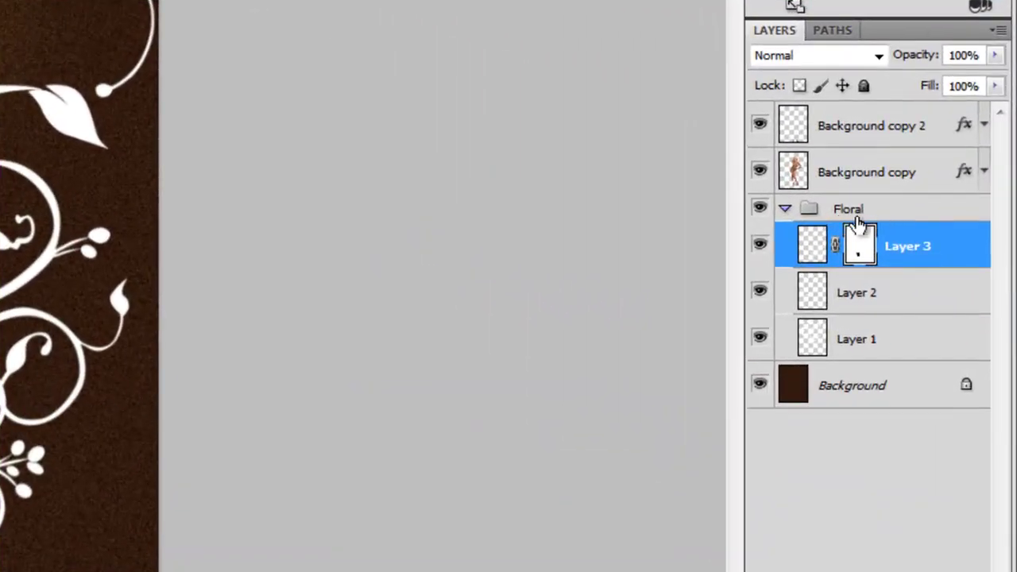
- Collapse the Floral group and lower its opacity to 82%
left_click(834, 211)
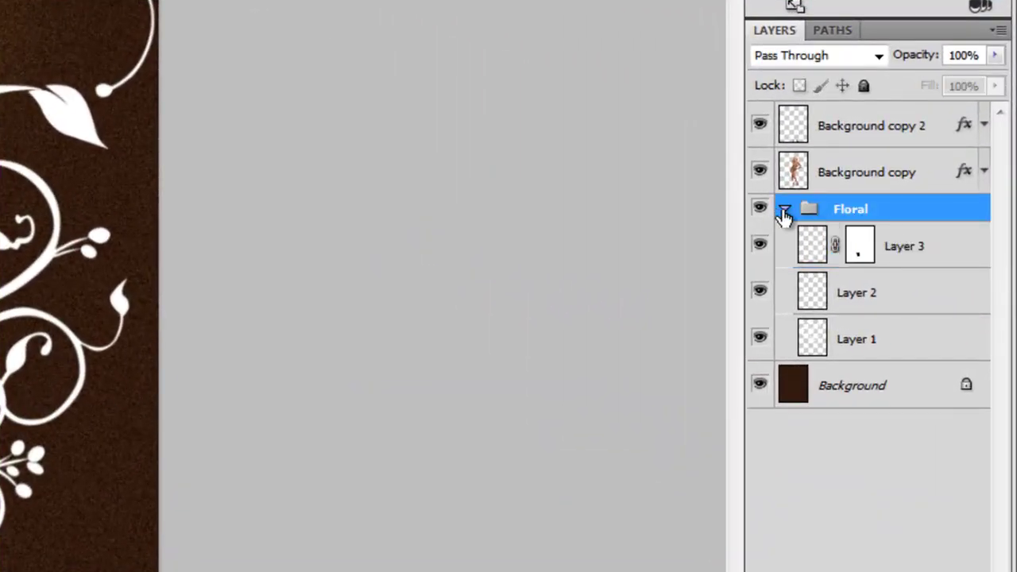
left_click(784, 208)
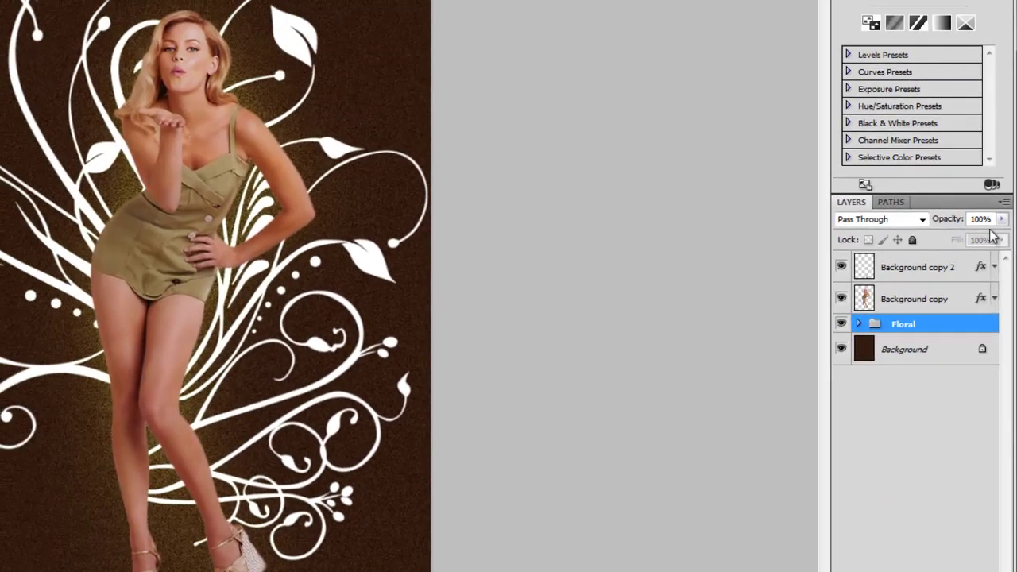
left_click(1003, 221)
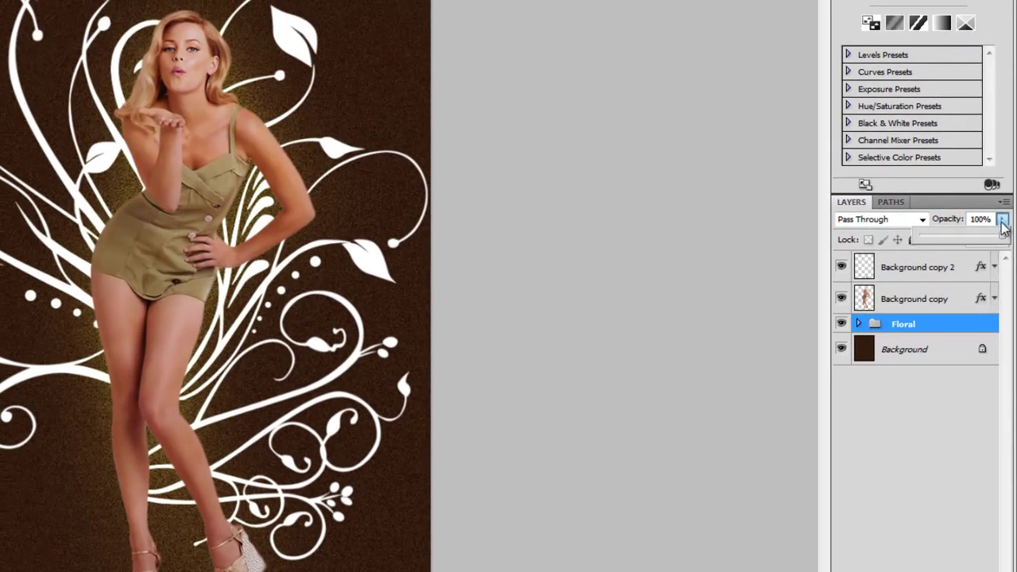
left_click_drag(1002, 242, 991, 242)
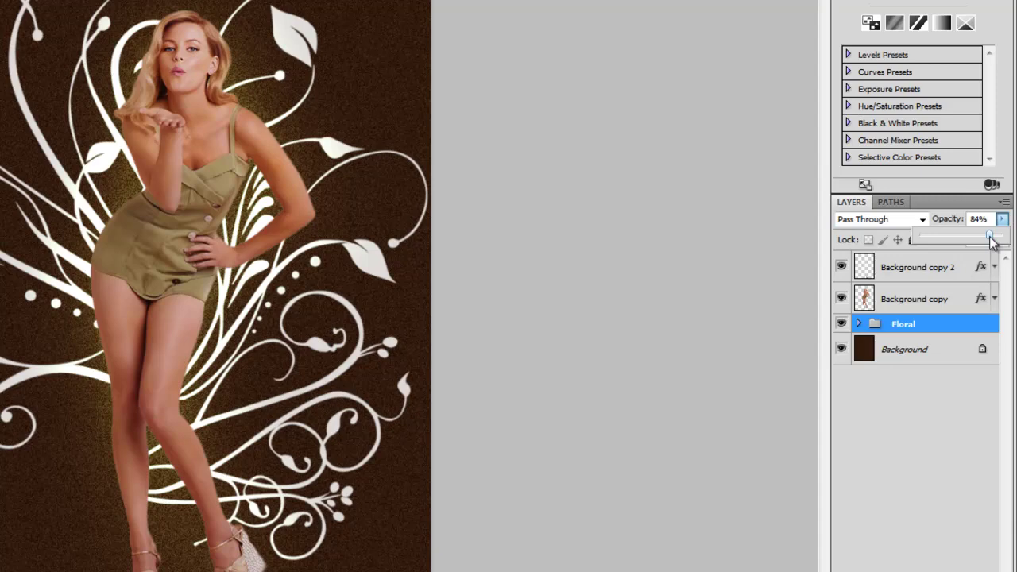
left_click(962, 421)
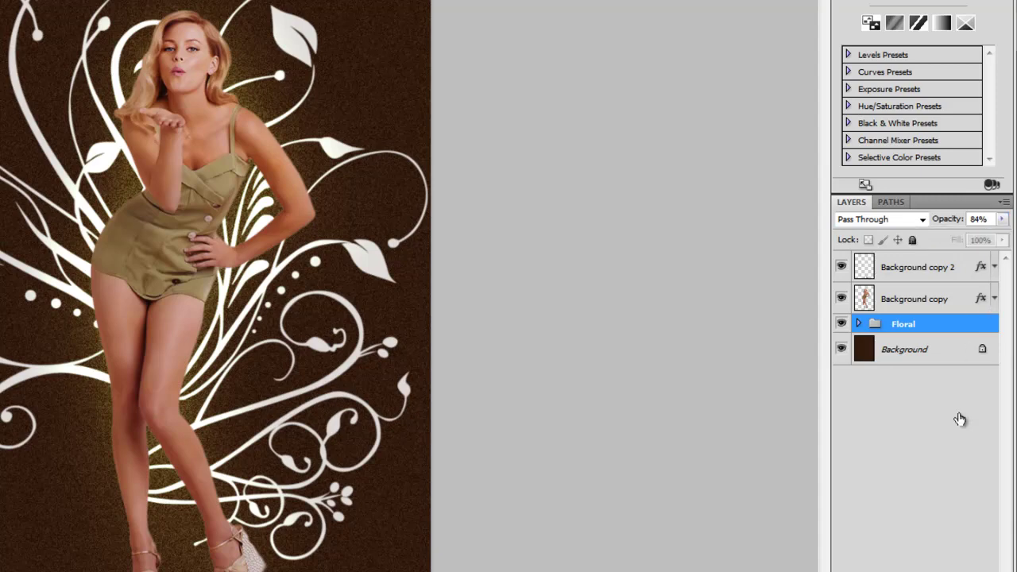
- Create a group named Floral Overlay above Floral with an empty Layer 4 inside
left_click(908, 326)
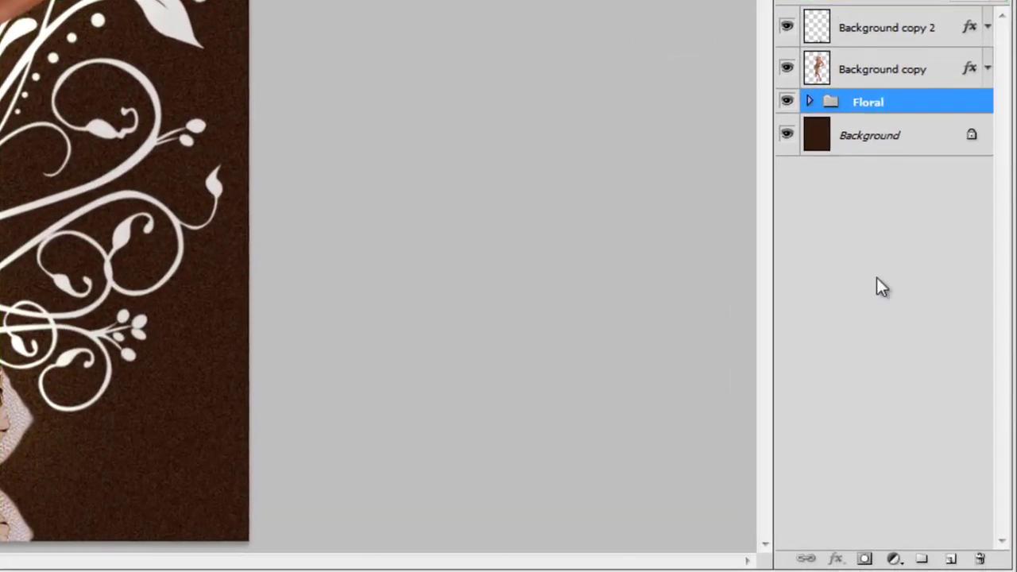
left_click(923, 560)
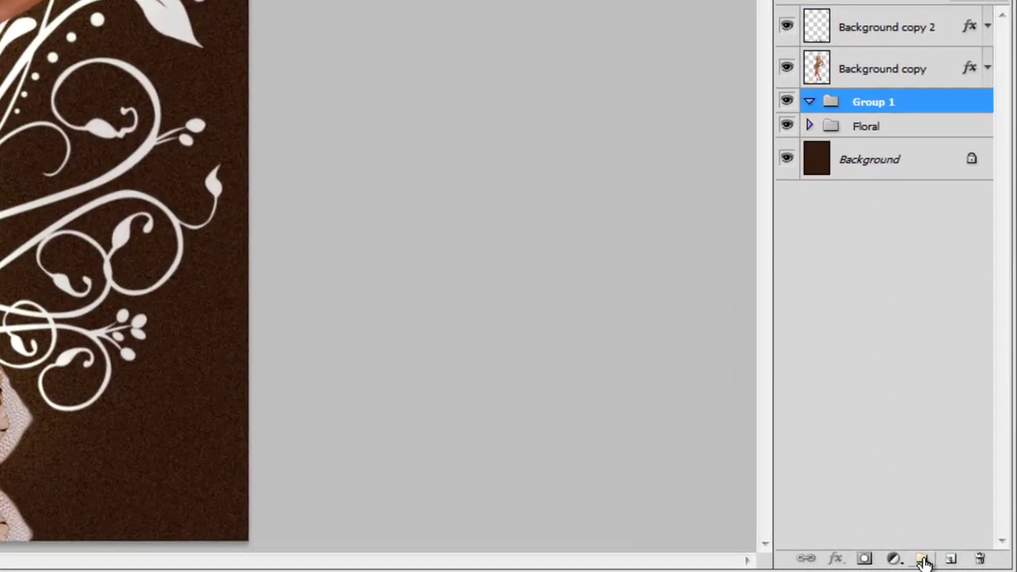
double_click(877, 102)
type("Floral Overlay")
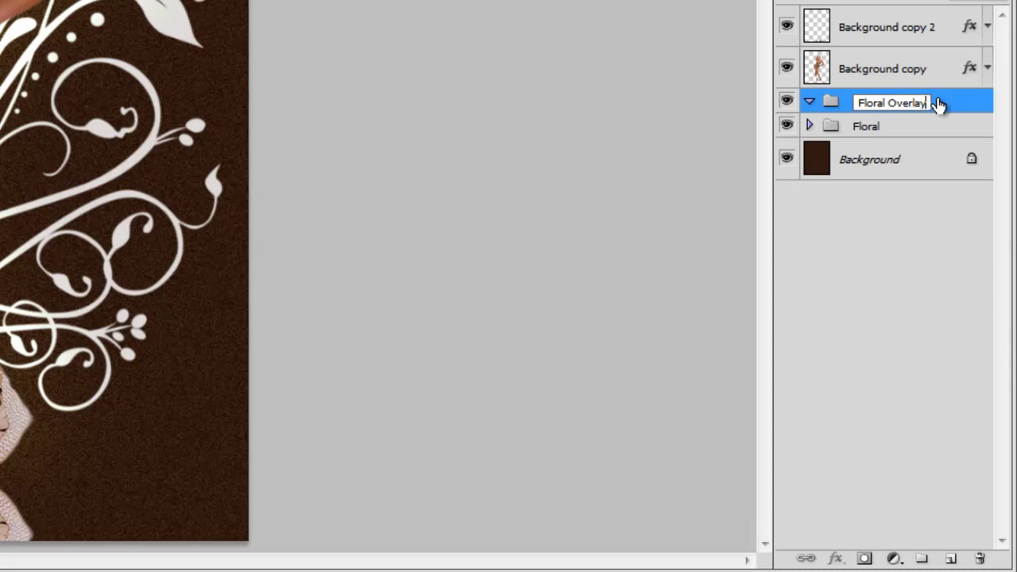
key("Return")
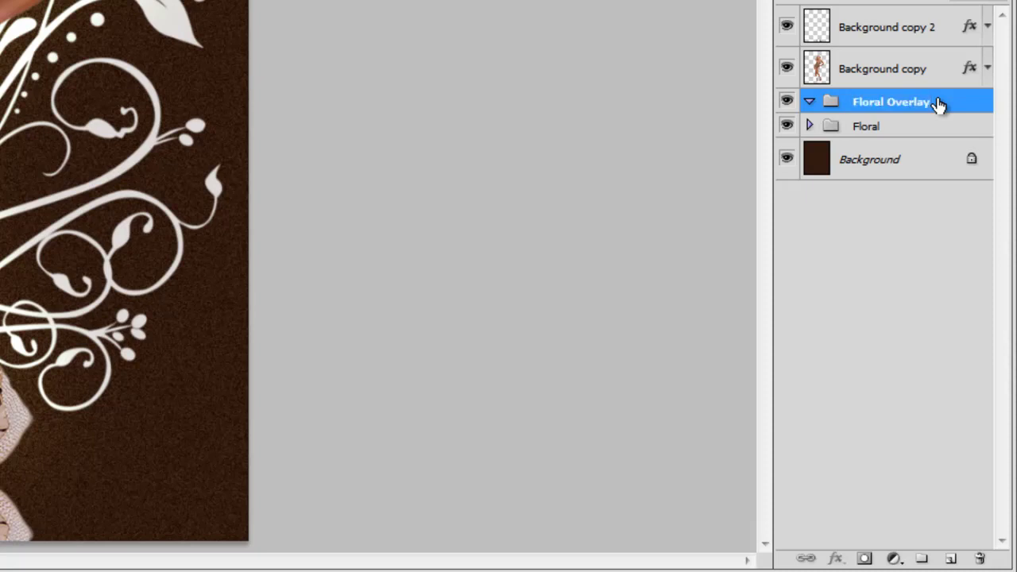
left_click(951, 560)
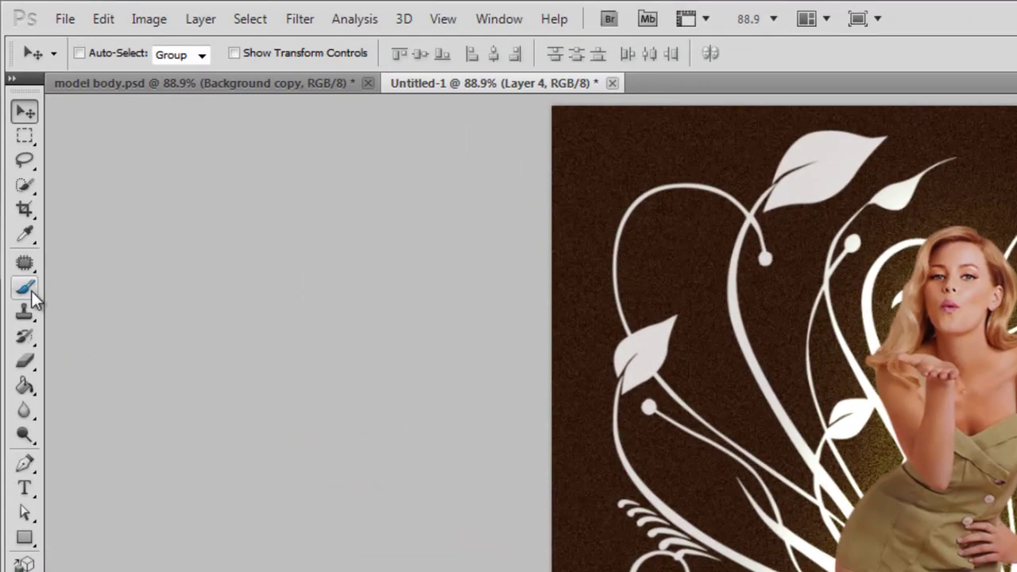
- Paint on Layer 4 with the reduced swirl brush 704 and set the layer to Overlay blending
left_click_drag(30, 291, 93, 292)
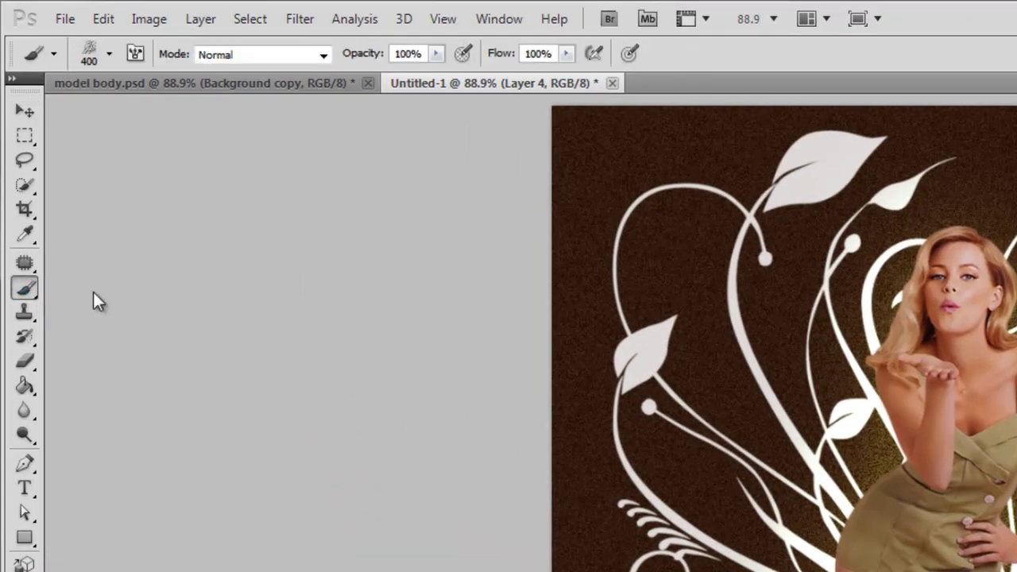
left_click(110, 54)
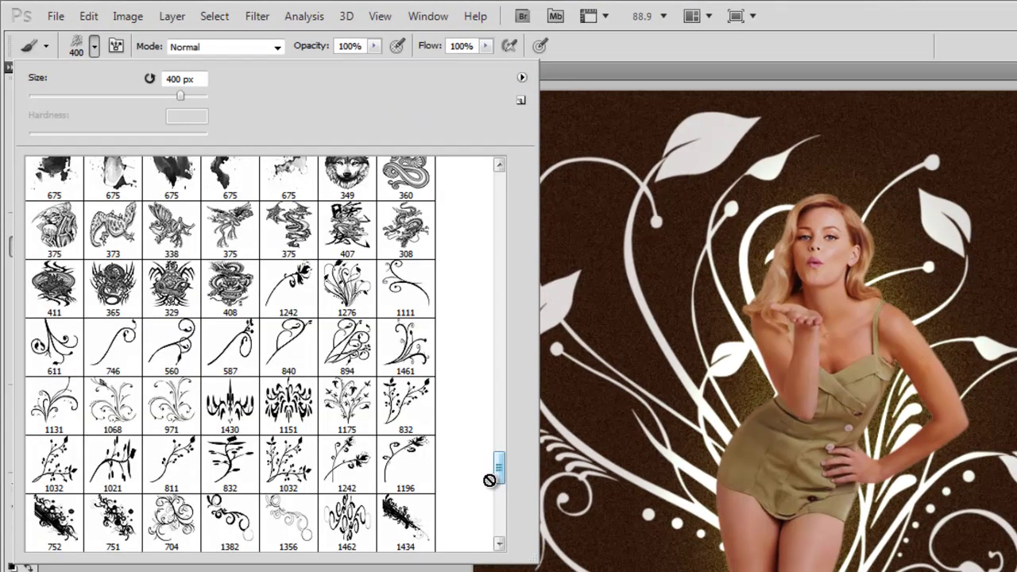
left_click_drag(490, 480, 499, 497)
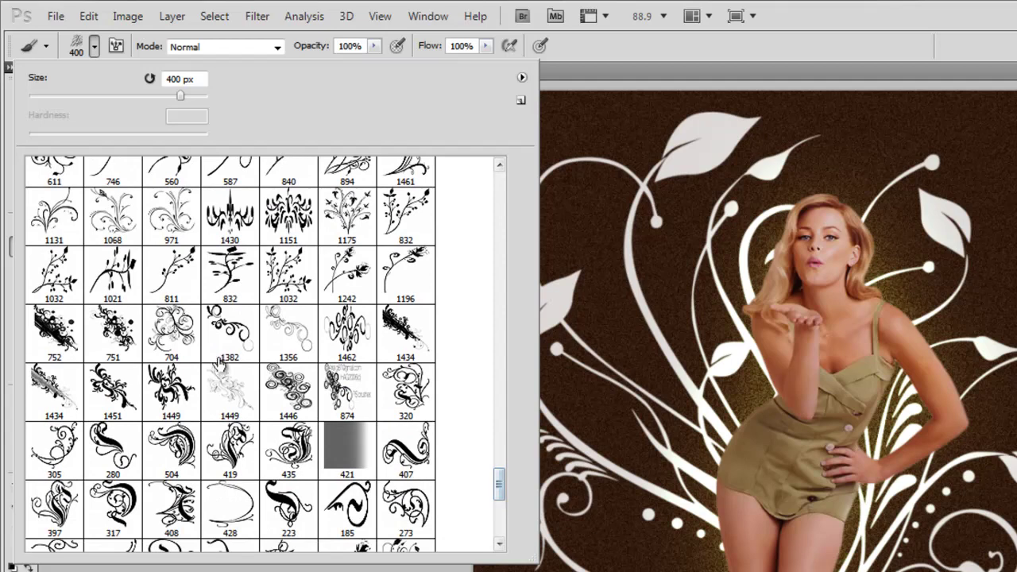
left_click(184, 343)
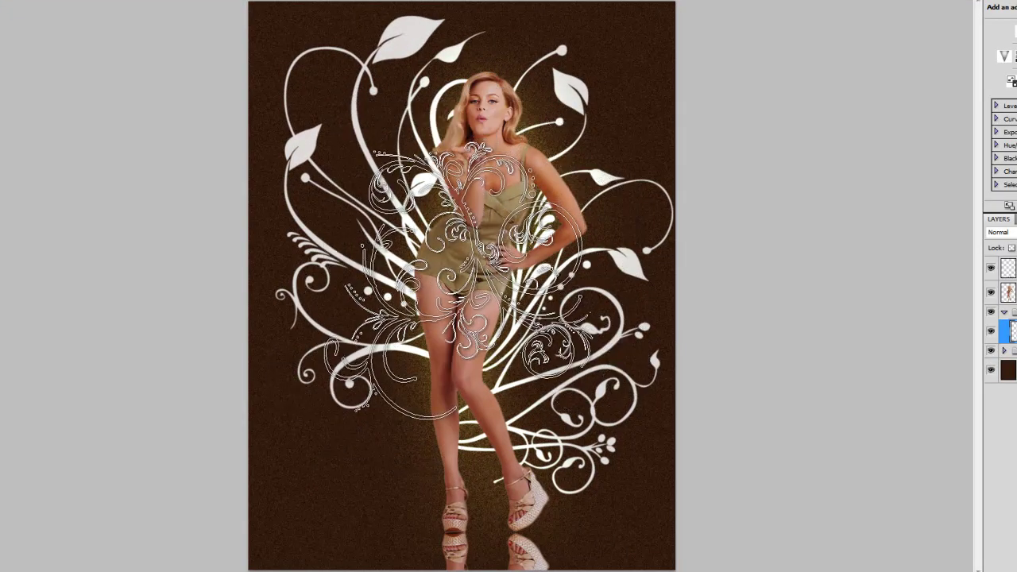
key("bracketleft")
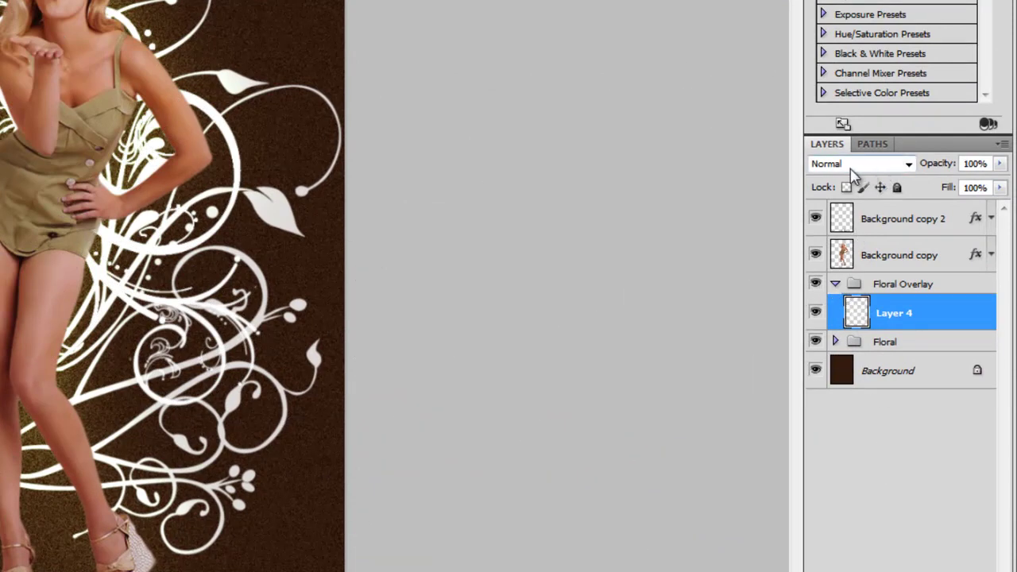
left_click(851, 169)
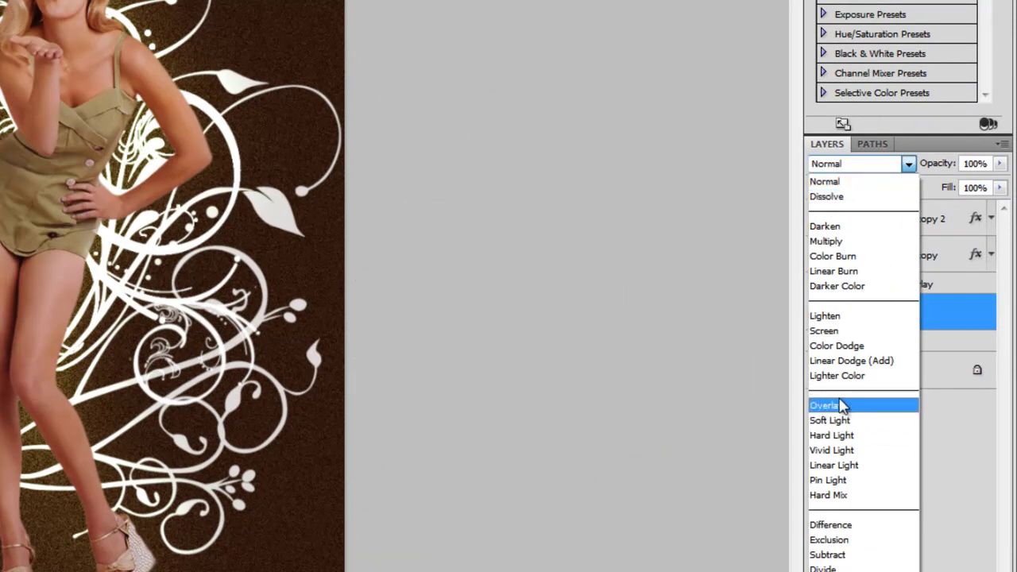
left_click(838, 407)
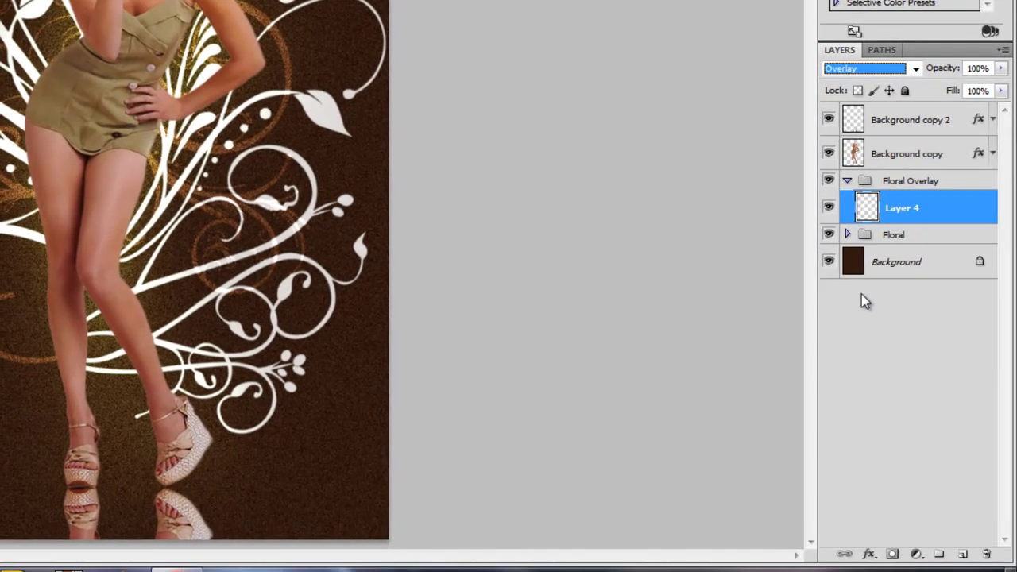
- Add Layer 5 and stamp the ornament brush 273 over the model's legs
left_click(963, 556)
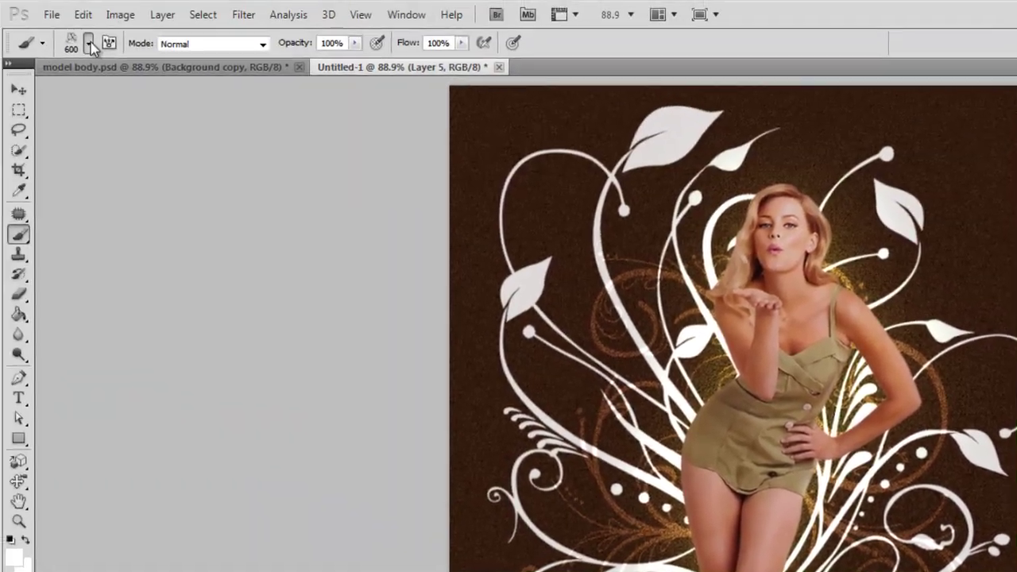
left_click(90, 44)
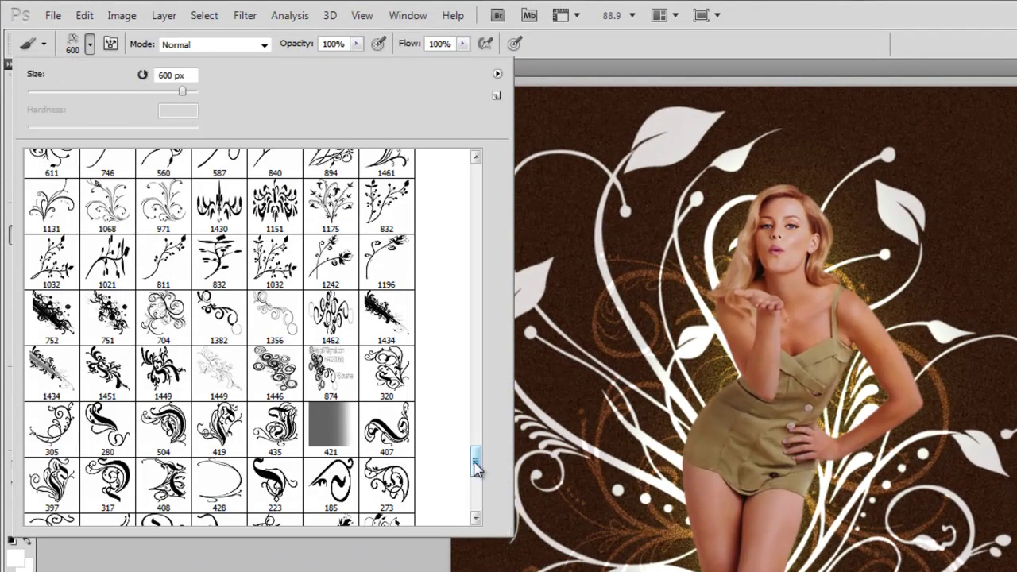
left_click_drag(475, 467, 478, 484)
left_click(387, 316)
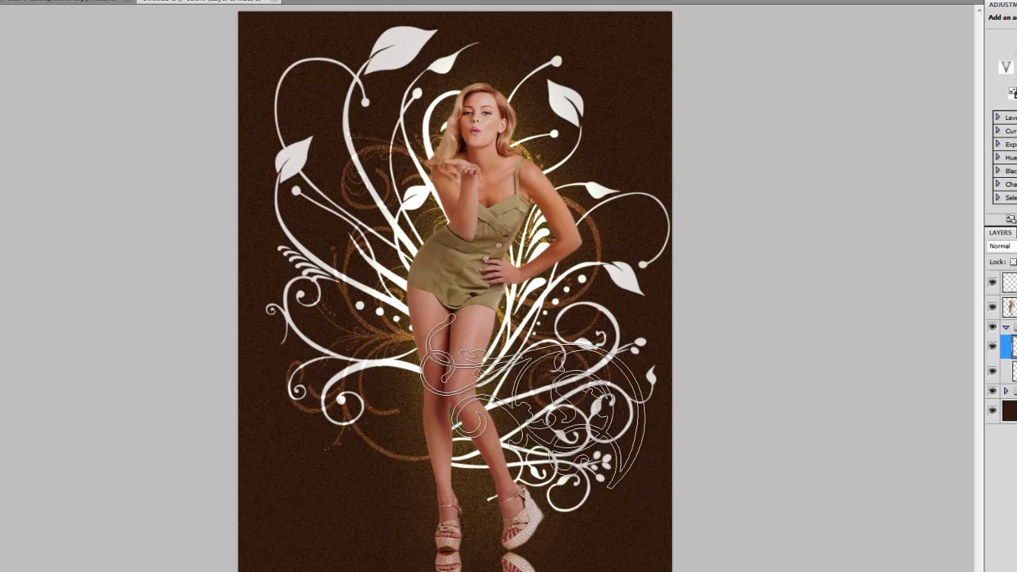
left_click(543, 406)
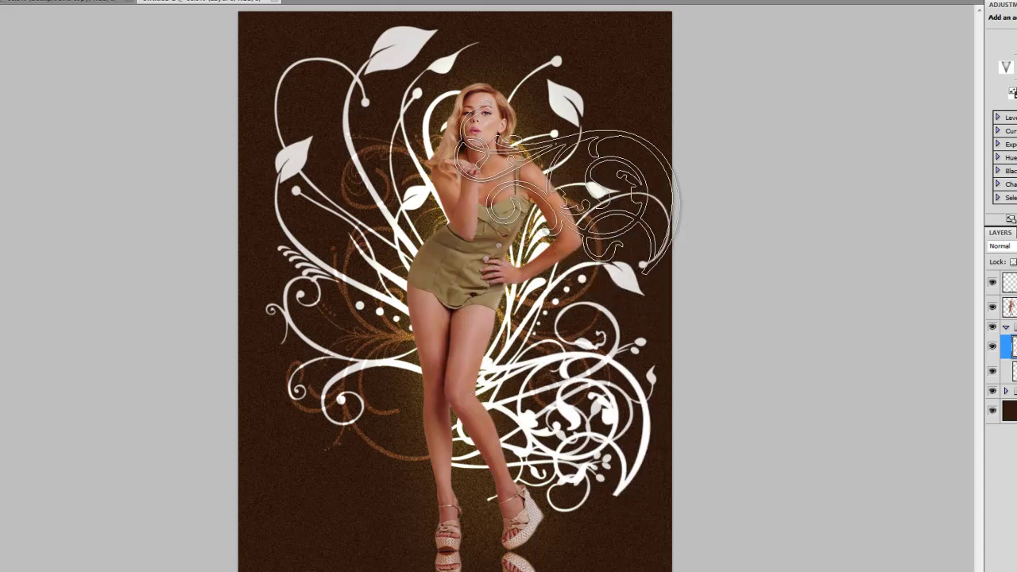
- Rotate the ornament clockwise, set Layer 5 to Overlay, and collapse the Floral Overlay group
key("v")
key("ctrl+t")
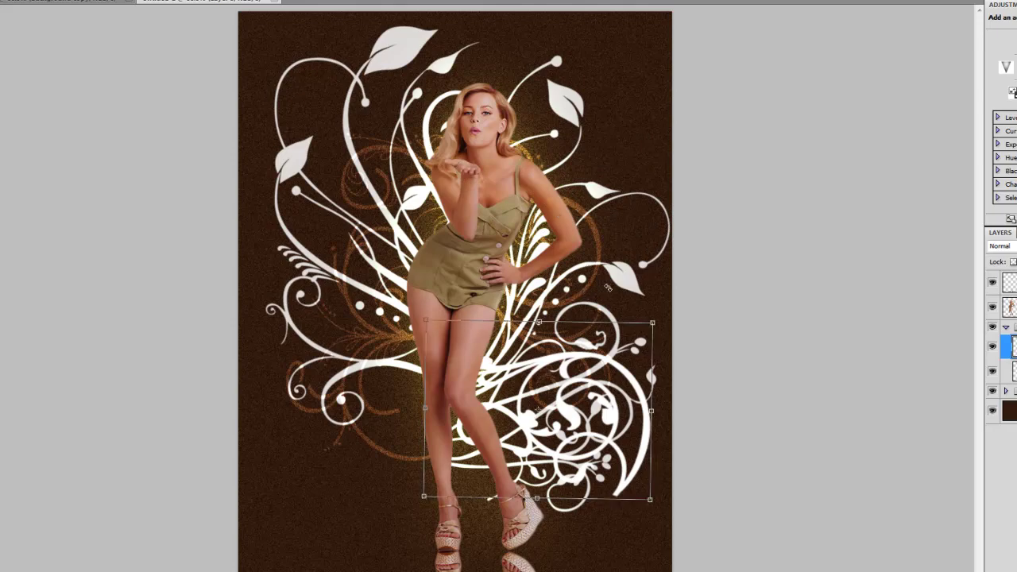
left_click_drag(610, 302, 606, 335)
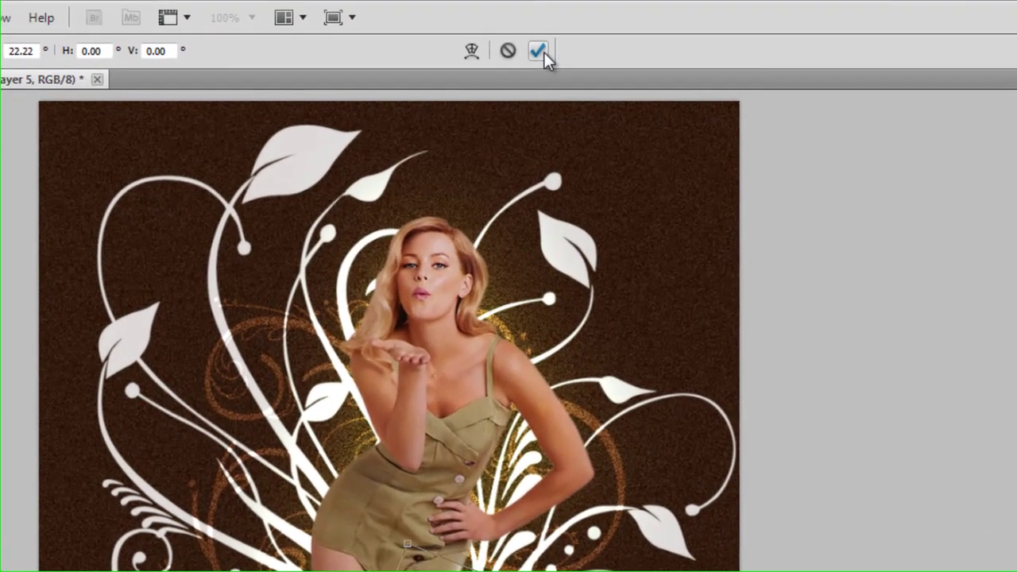
left_click(538, 52)
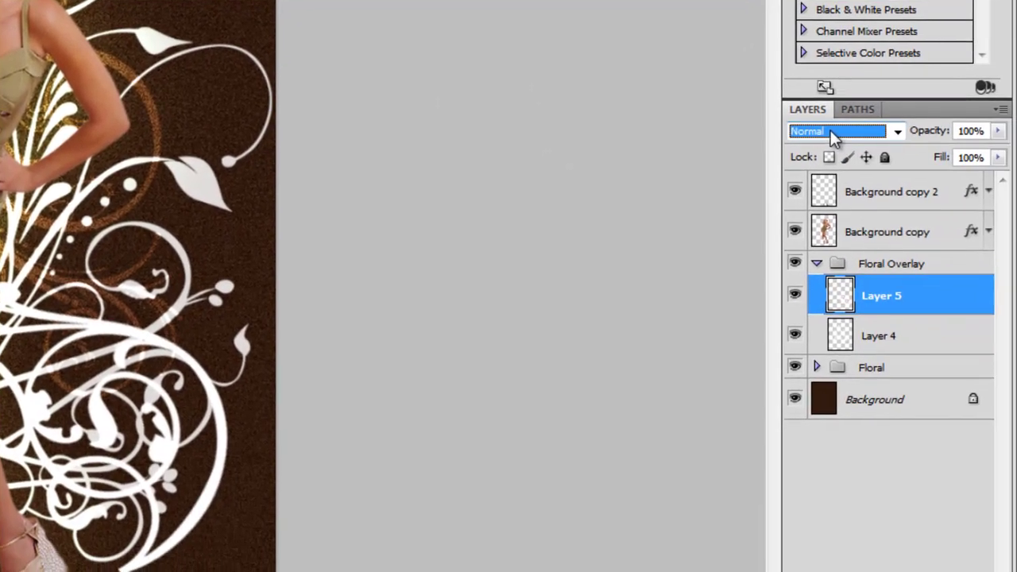
left_click(831, 130)
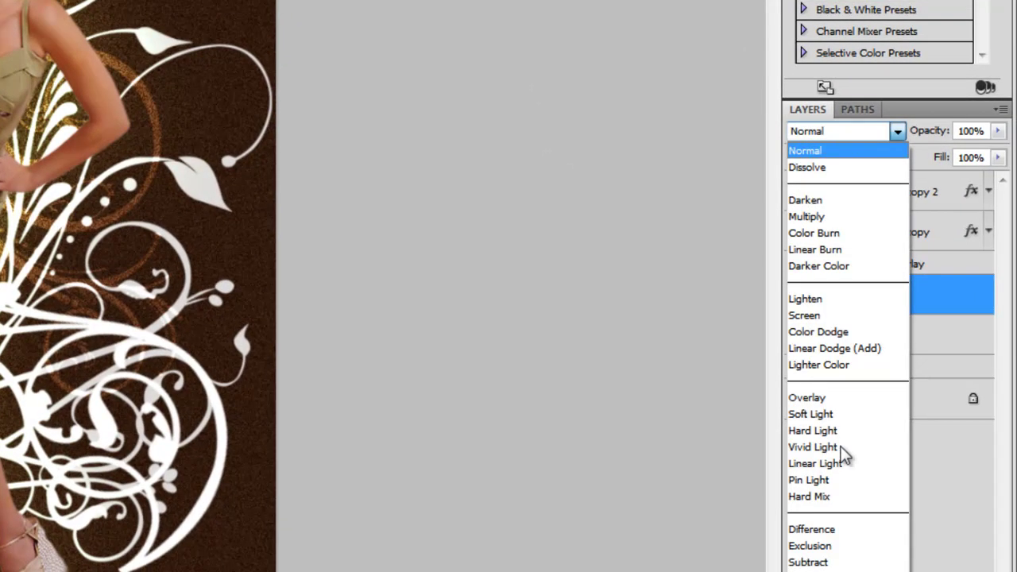
left_click(826, 398)
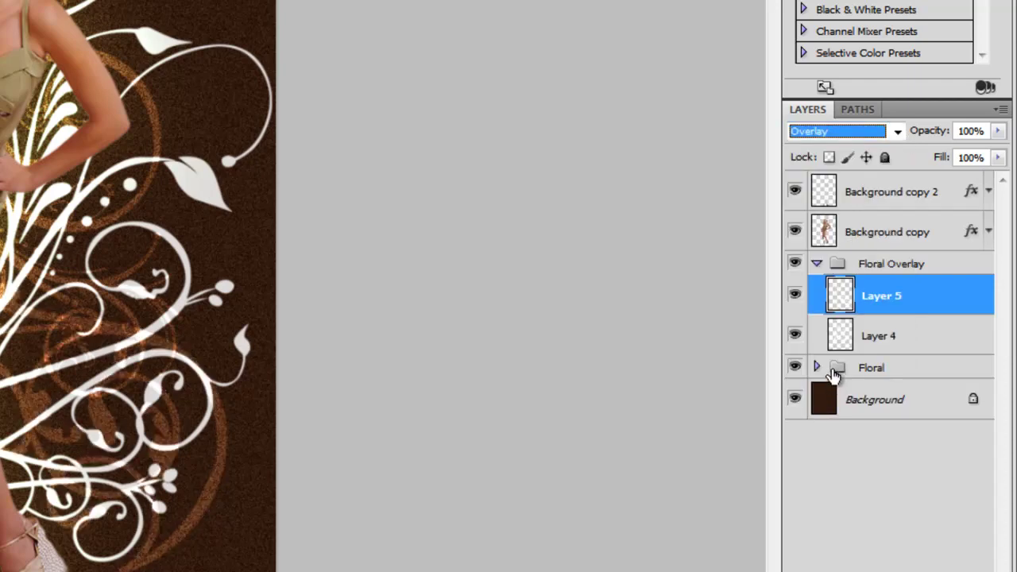
left_click(835, 267)
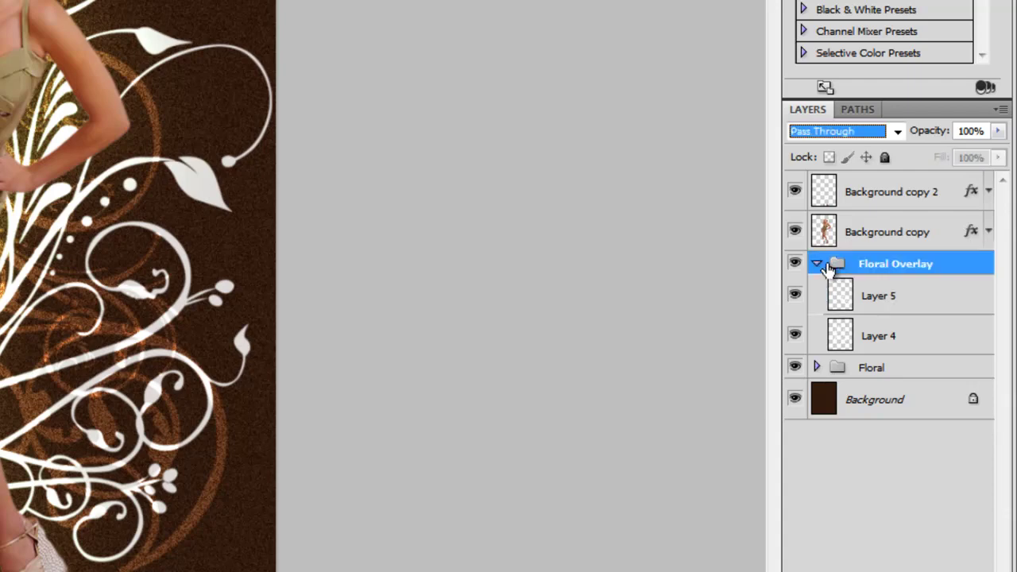
left_click(818, 265)
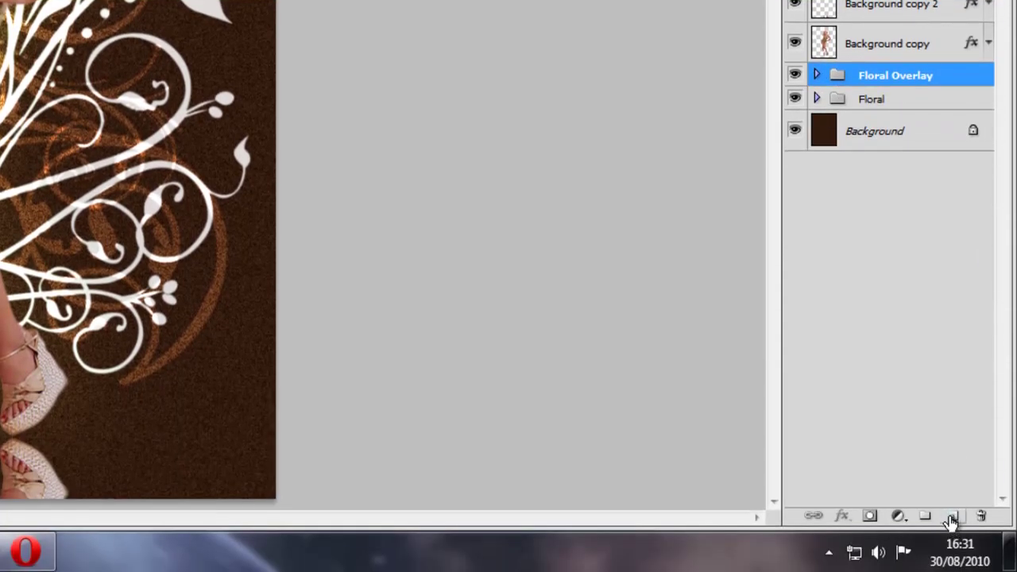
- Add Layer 6 above Floral Overlay and select the Brush tool
left_click(954, 517)
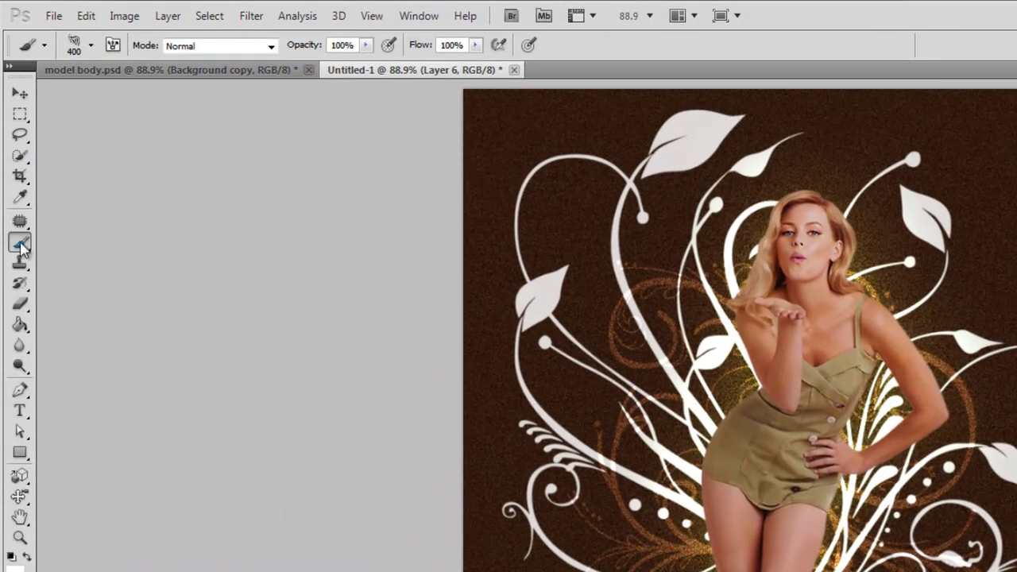
right_click(21, 249)
left_click(68, 240)
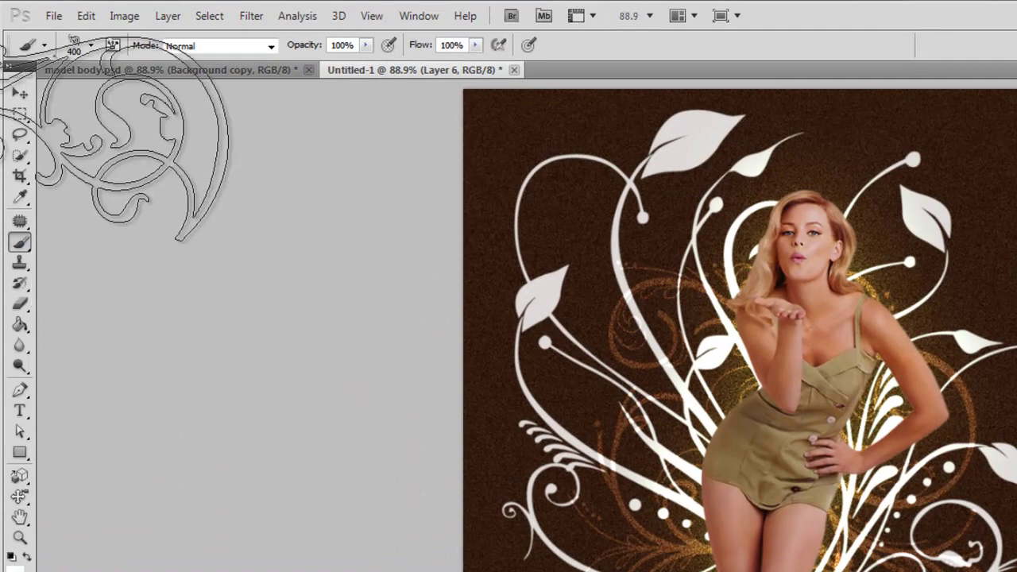
- Choose the 48 px soft round brush and select its opacity value for editing
left_click(91, 46)
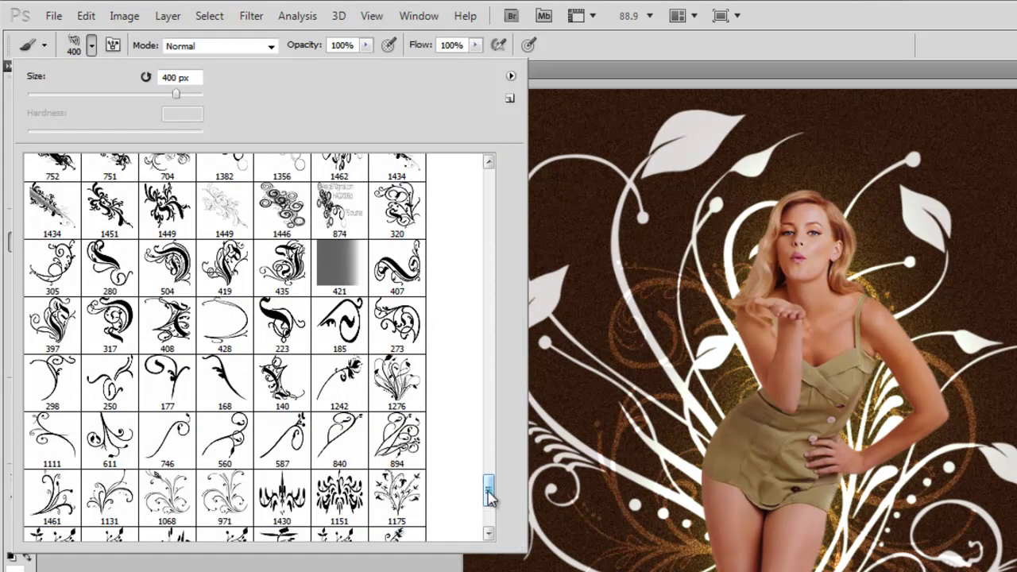
left_click_drag(491, 508, 492, 207)
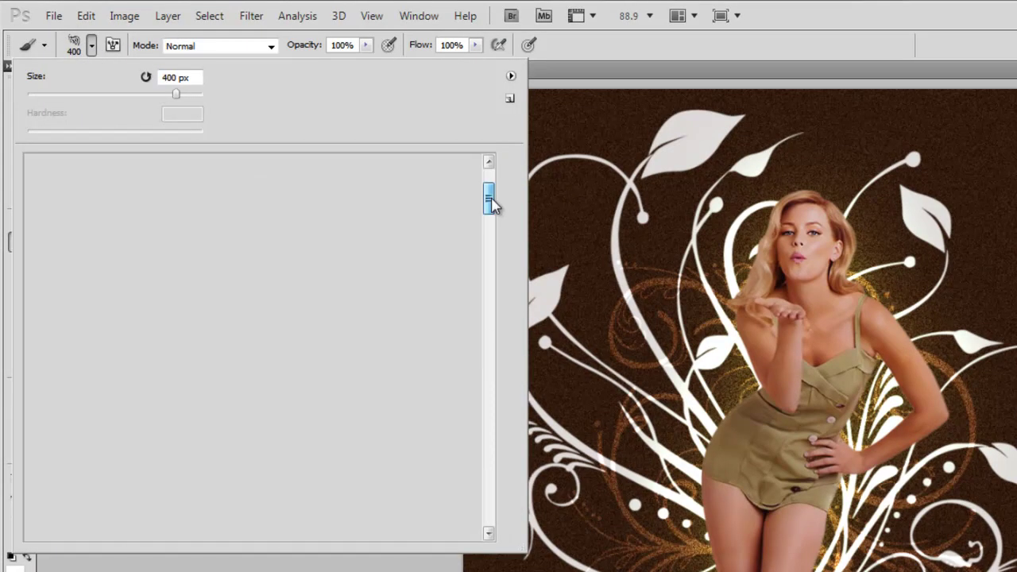
left_click(281, 333)
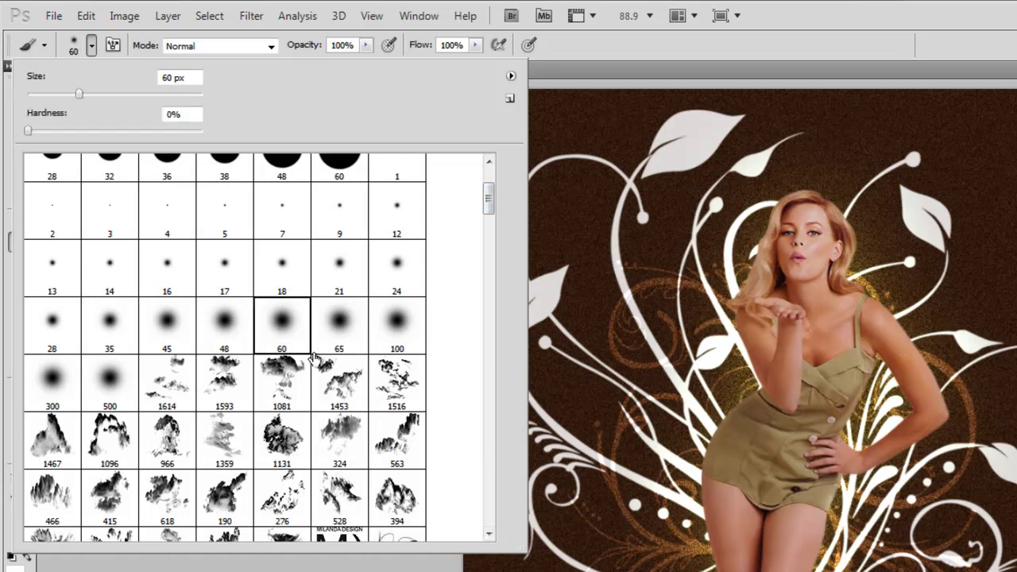
left_click(229, 328)
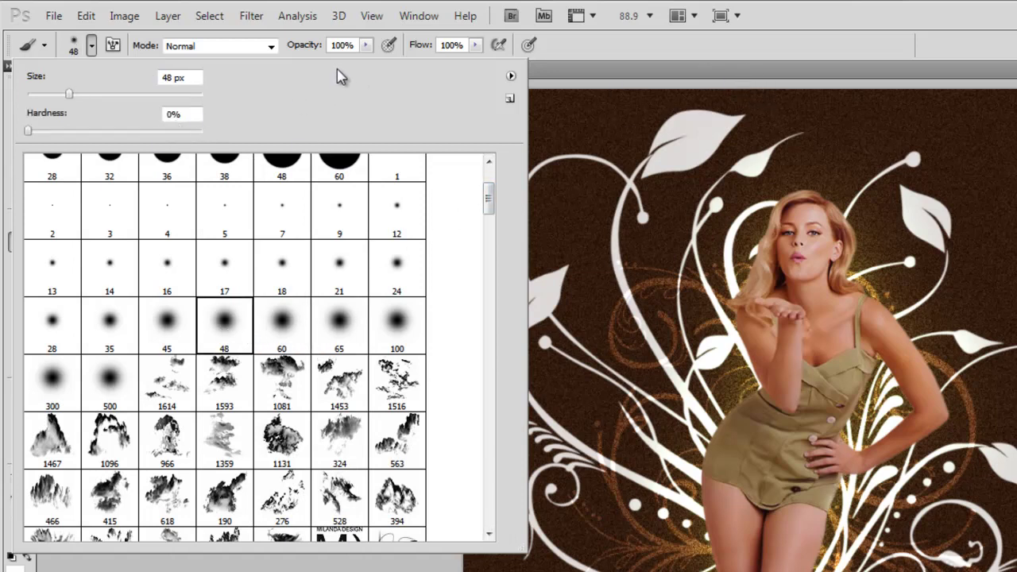
left_click(365, 46)
left_click(351, 48)
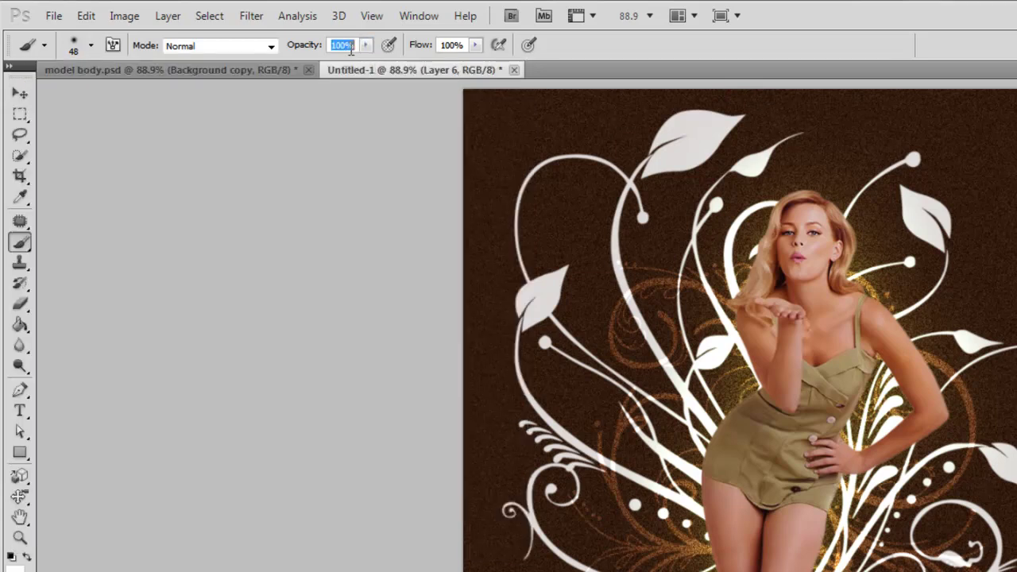
type("10")
- Paint a 10% opacity white glow around the model's right shoe, shoulder, arm, head and legs
key("Return")
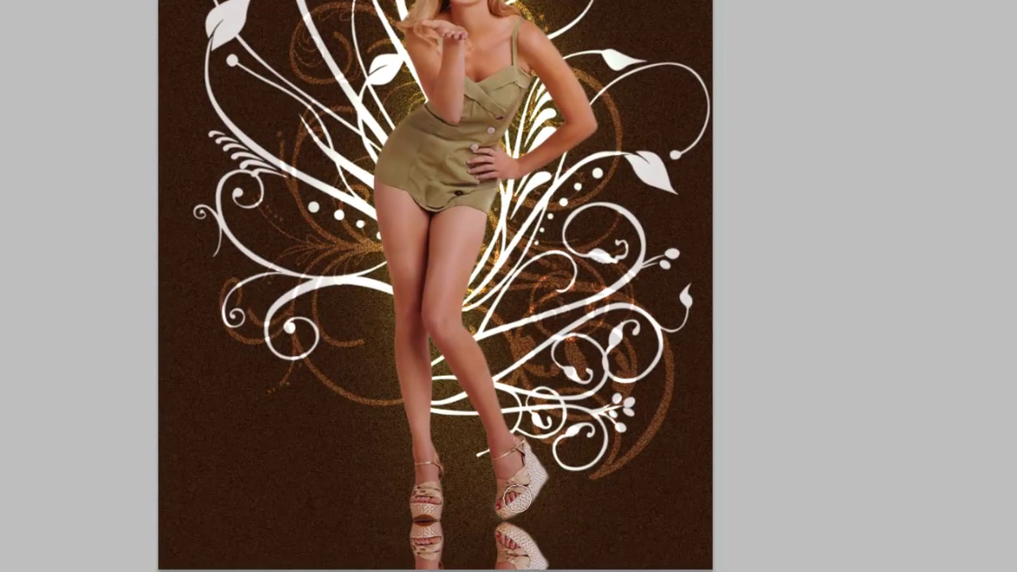
mouse_move(534, 471)
left_mouse_down()
mouse_move(515, 504)
mouse_move(521, 479)
mouse_move(453, 284)
mouse_move(523, 181)
mouse_move(509, 170)
mouse_move(586, 122)
left_mouse_up()
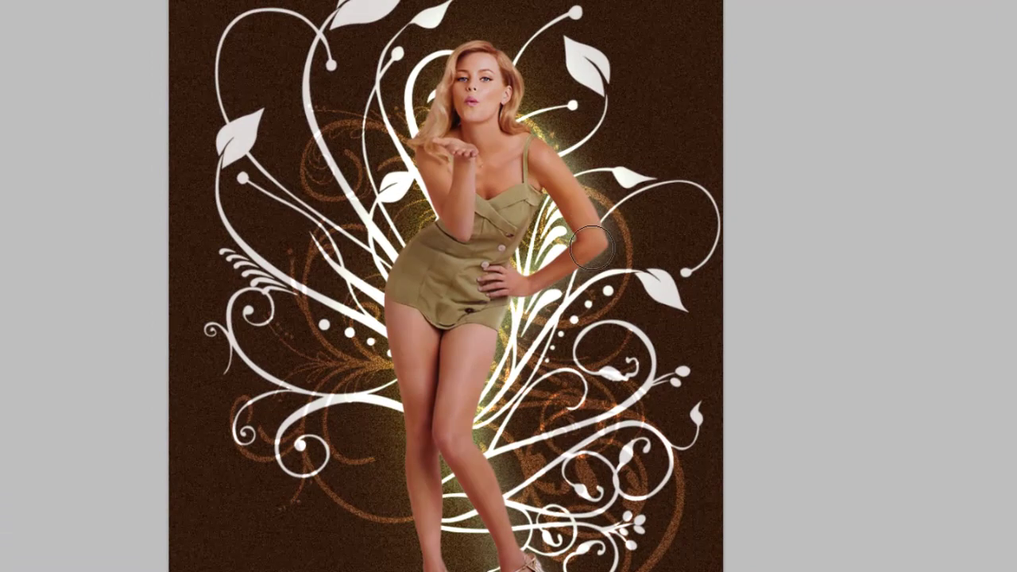
left_click_drag(543, 158, 480, 300)
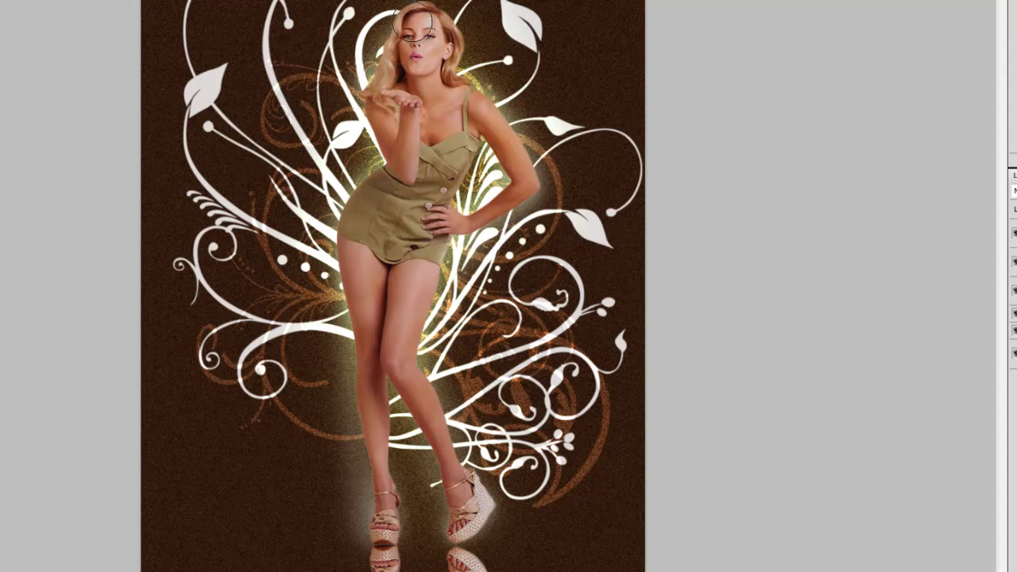
mouse_move(402, 20)
left_mouse_down()
mouse_move(437, 28)
mouse_move(464, 60)
mouse_move(475, 99)
left_mouse_up()
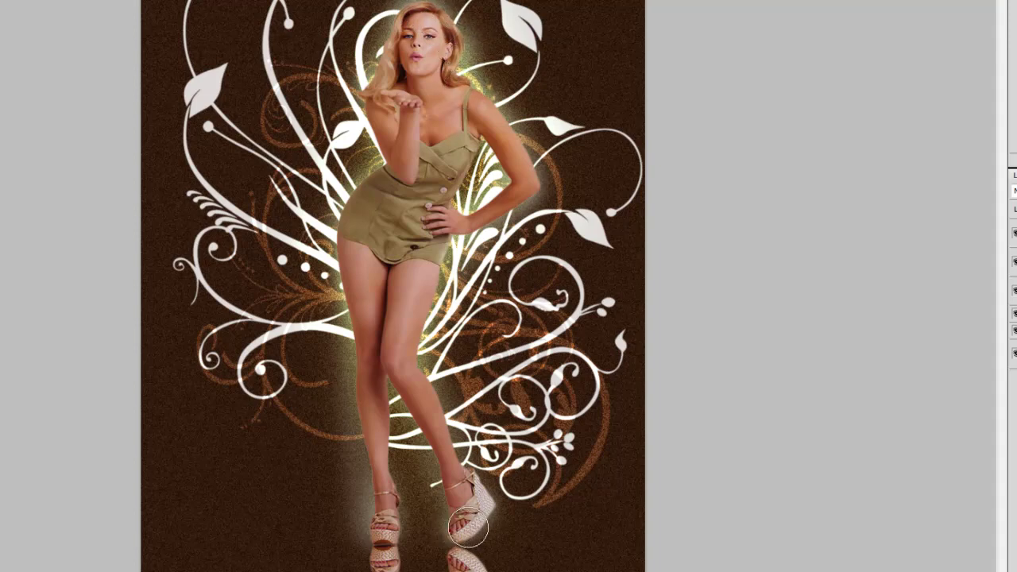
mouse_move(408, 358)
left_mouse_down()
mouse_move(443, 396)
mouse_move(458, 509)
mouse_move(390, 465)
left_mouse_up()
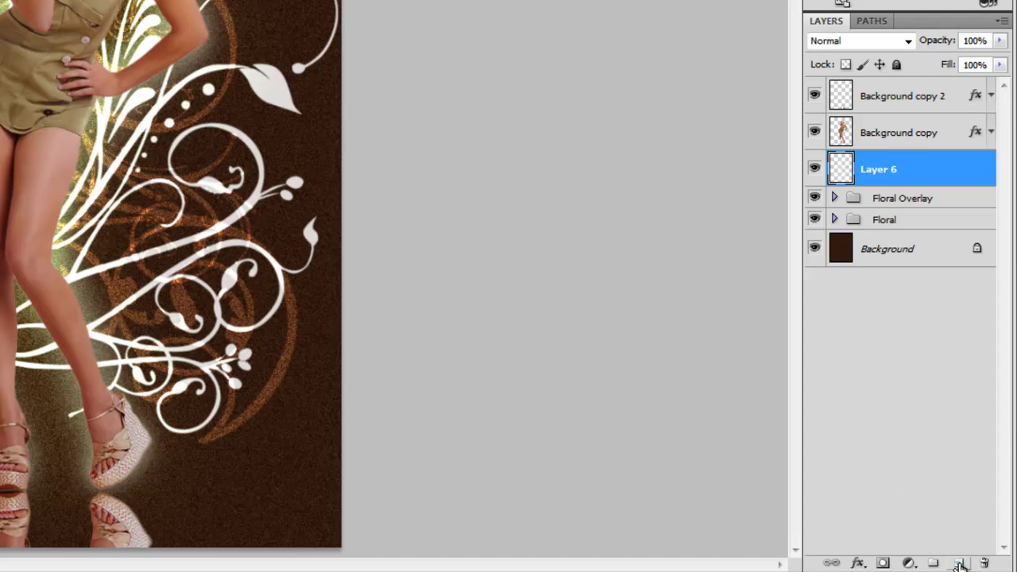
- Add Layer 7 and set the brush to the 407 px swirl preset at 98% opacity
left_click(960, 564)
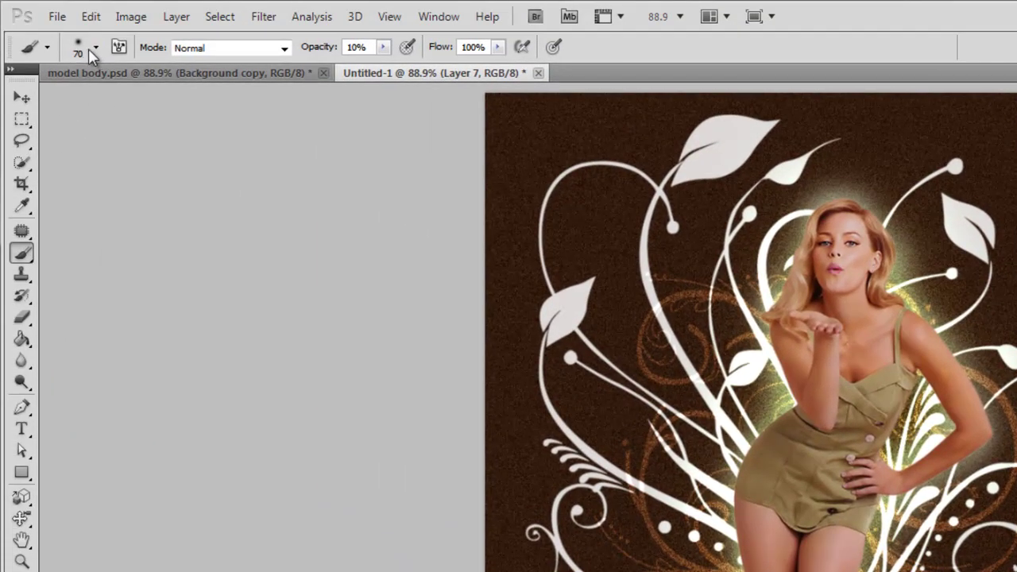
left_click(95, 49)
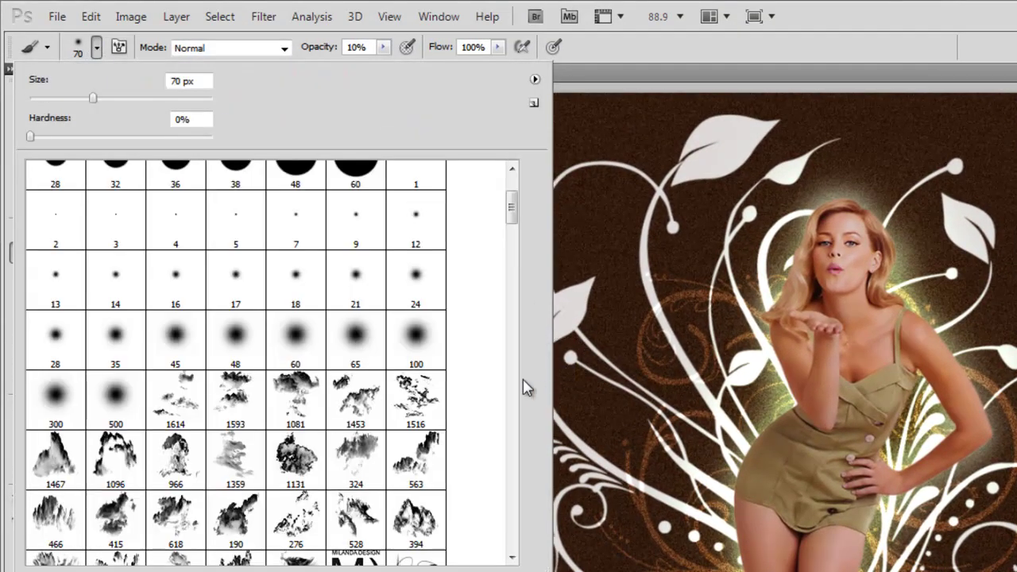
left_click_drag(509, 182, 488, 493)
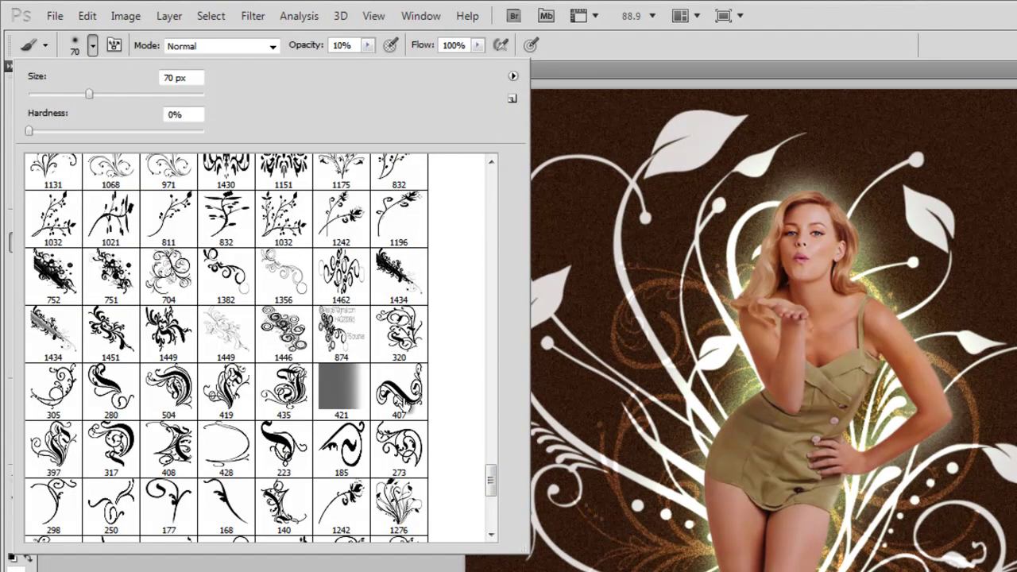
left_click(398, 413)
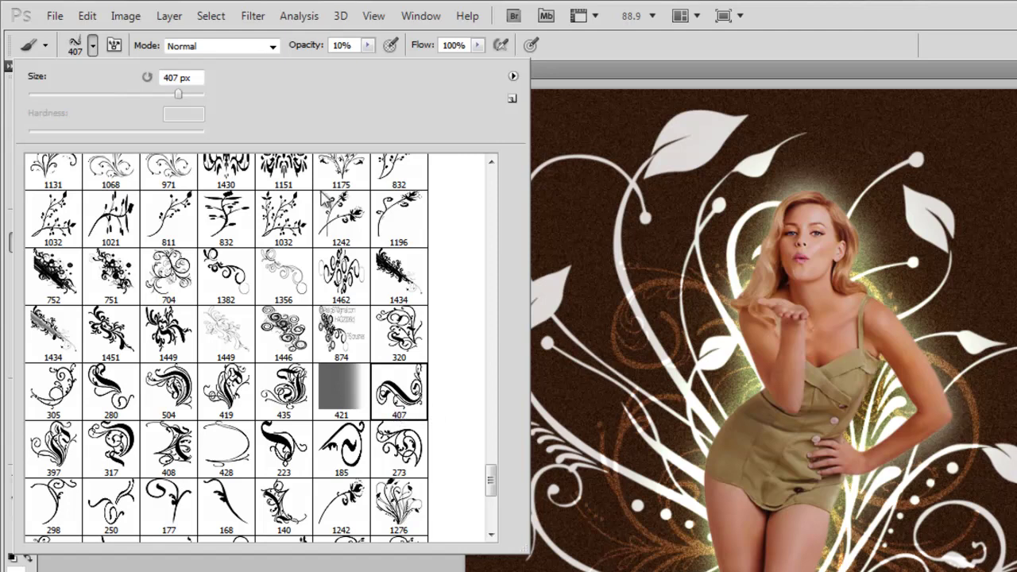
left_click(368, 46)
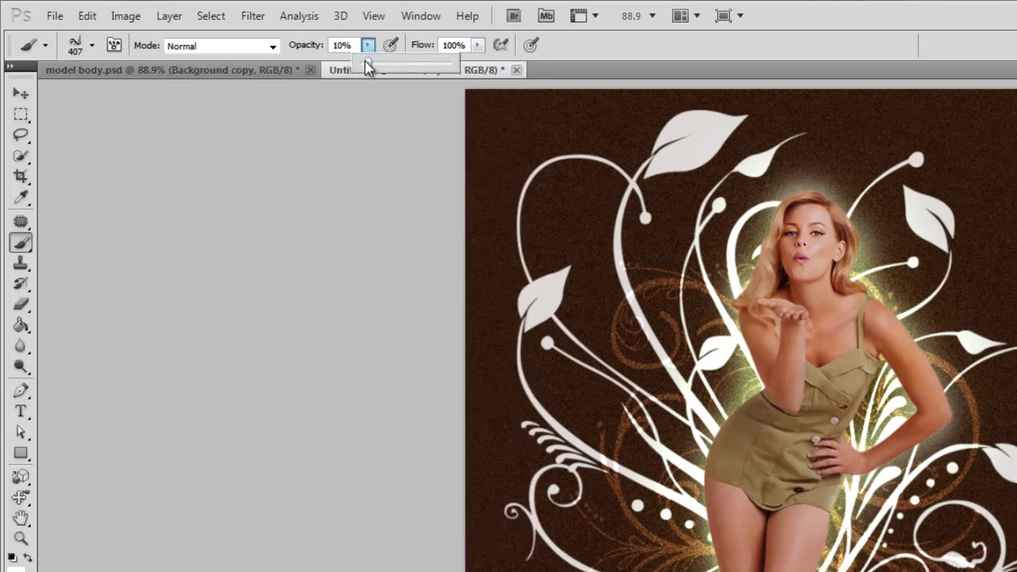
left_click_drag(367, 63, 447, 67)
left_click(644, 49)
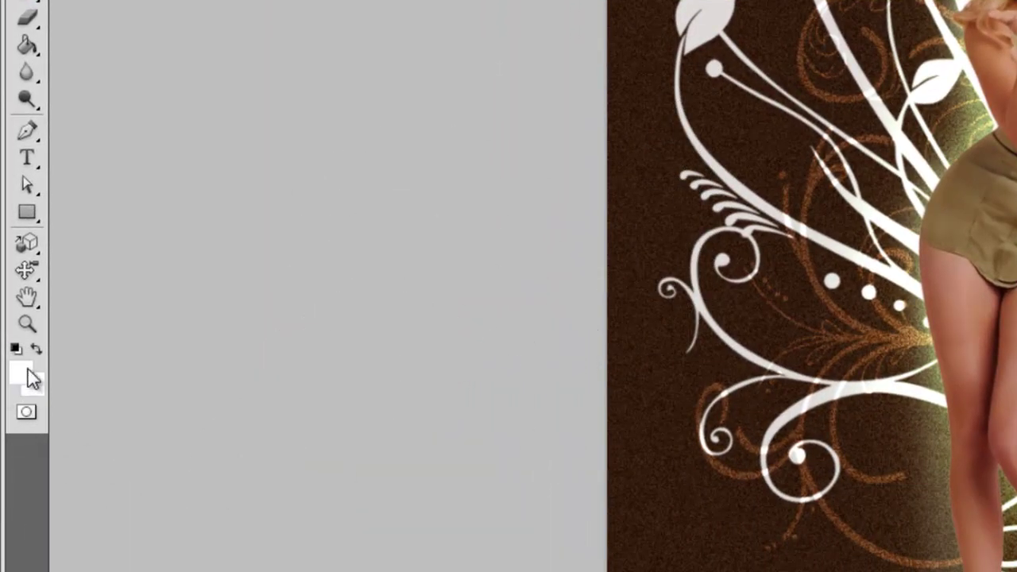
- Set the foreground colour to a dark green
left_click(26, 372)
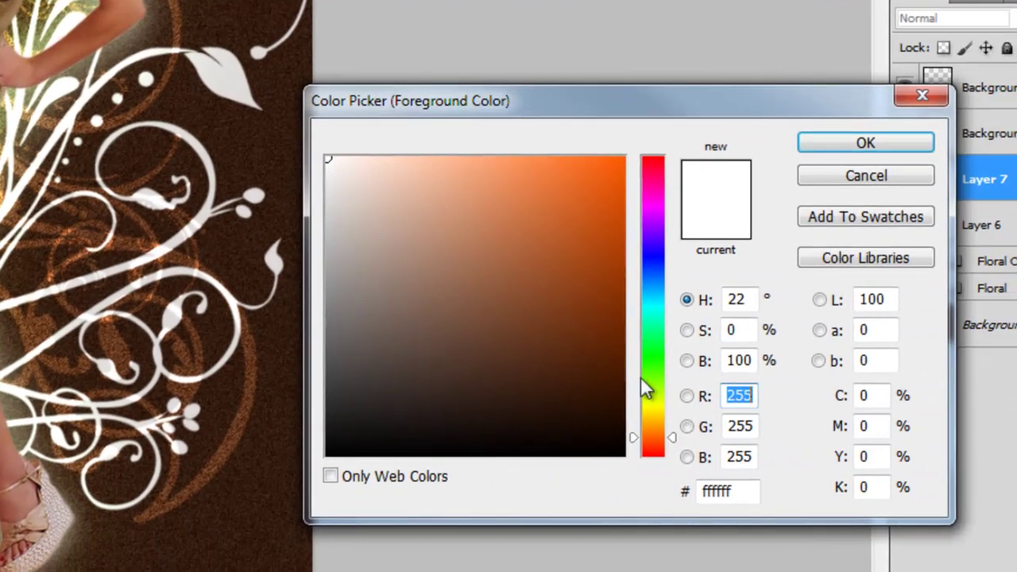
left_click_drag(642, 378, 653, 348)
left_click(511, 320)
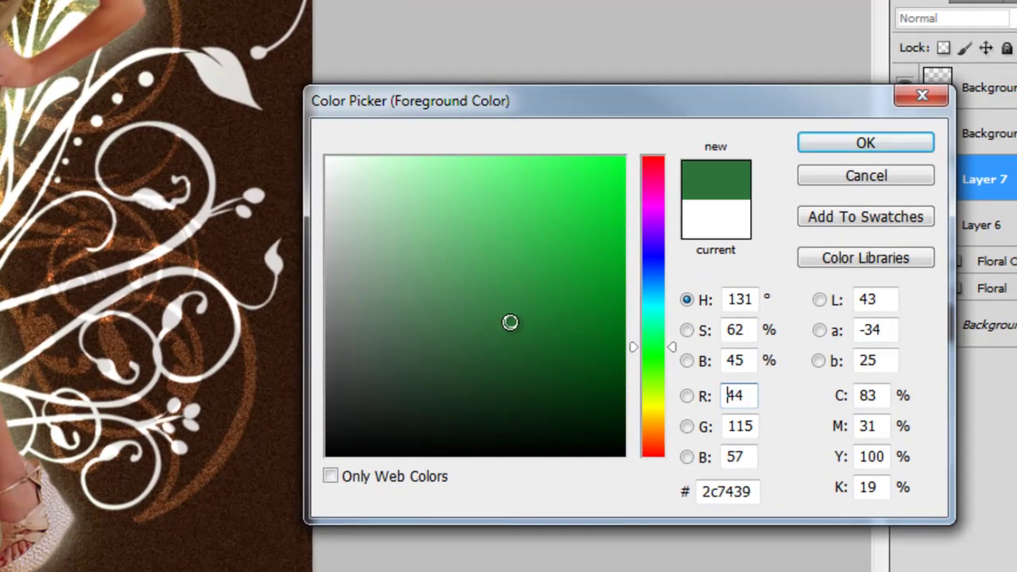
left_click(476, 320)
mouse_move(453, 309)
left_mouse_down()
mouse_move(519, 265)
mouse_move(514, 280)
mouse_move(533, 256)
left_mouse_up()
left_click(519, 278)
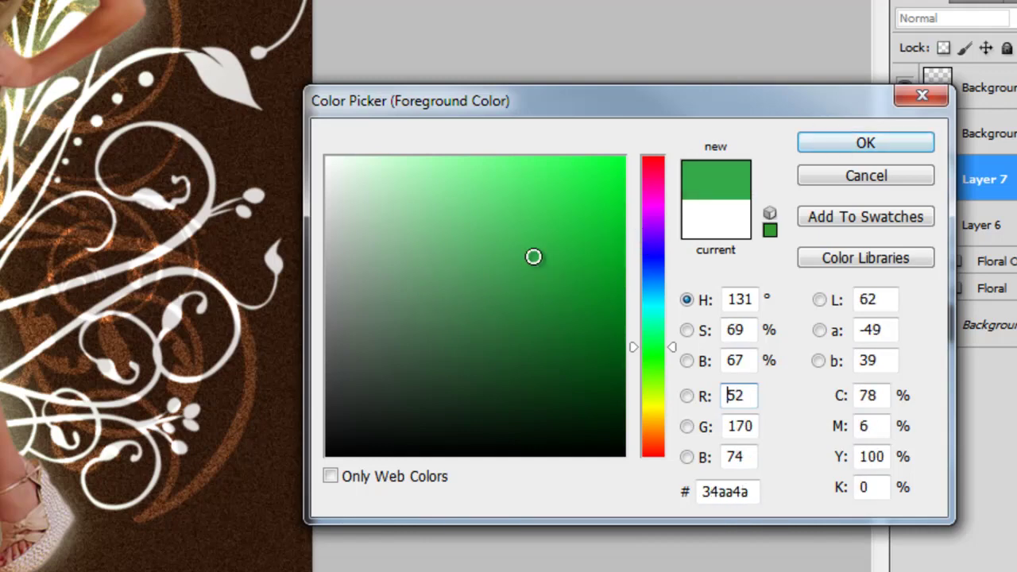
left_click(849, 145)
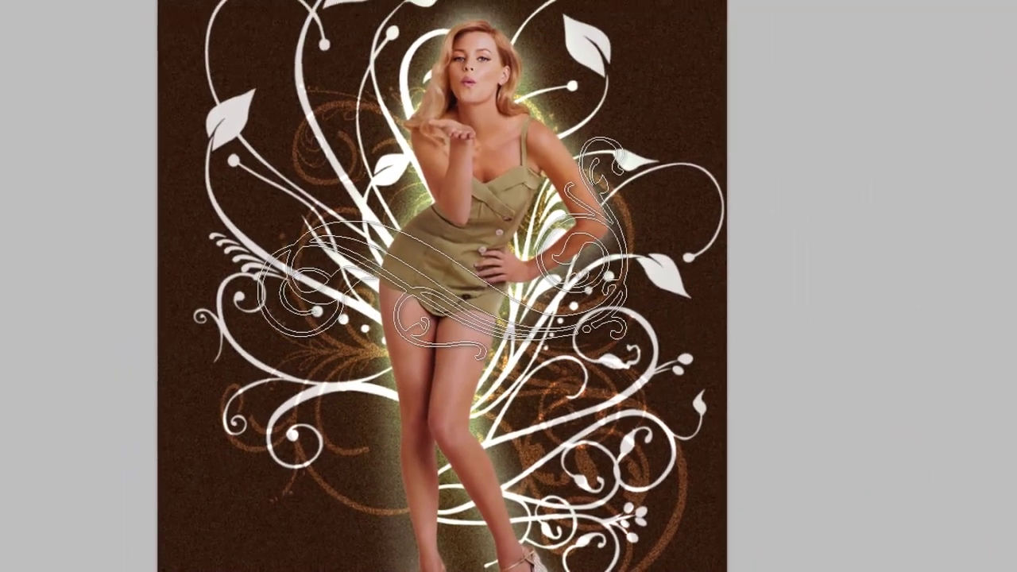
- Stamp the green swirl across the model's hips and set Layer 7 to Hue blending
left_click(441, 245)
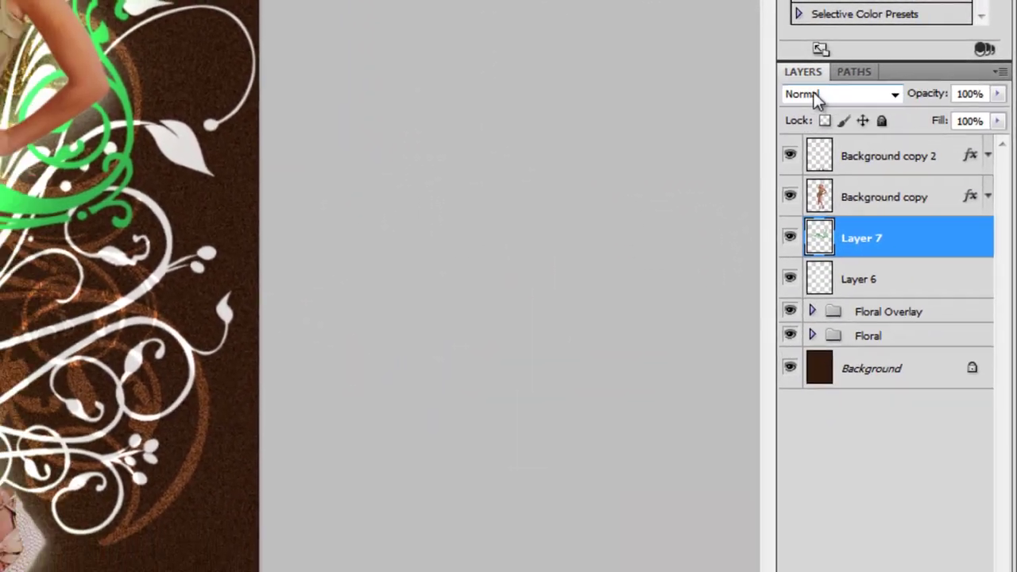
left_click(805, 98)
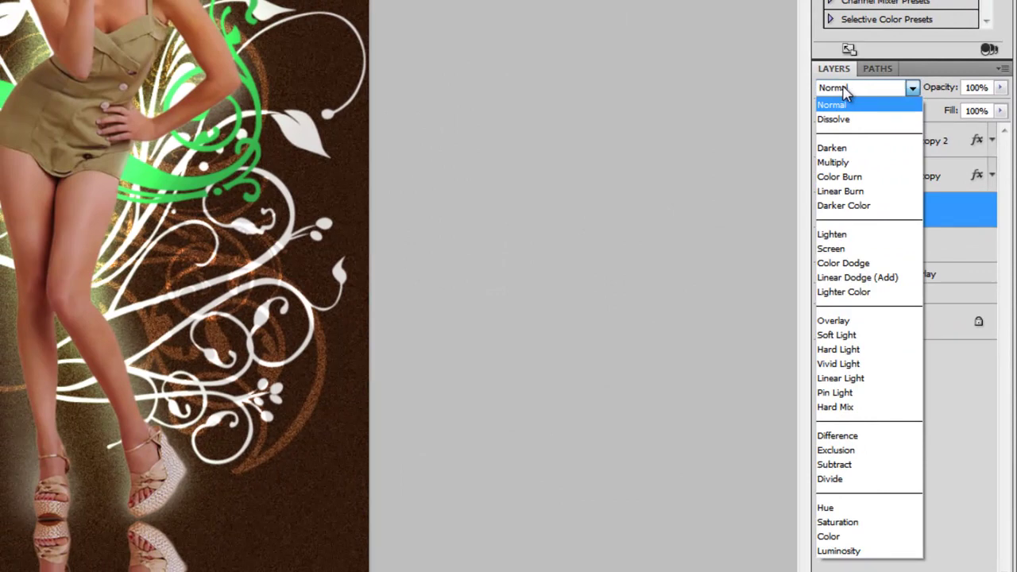
left_click(846, 511)
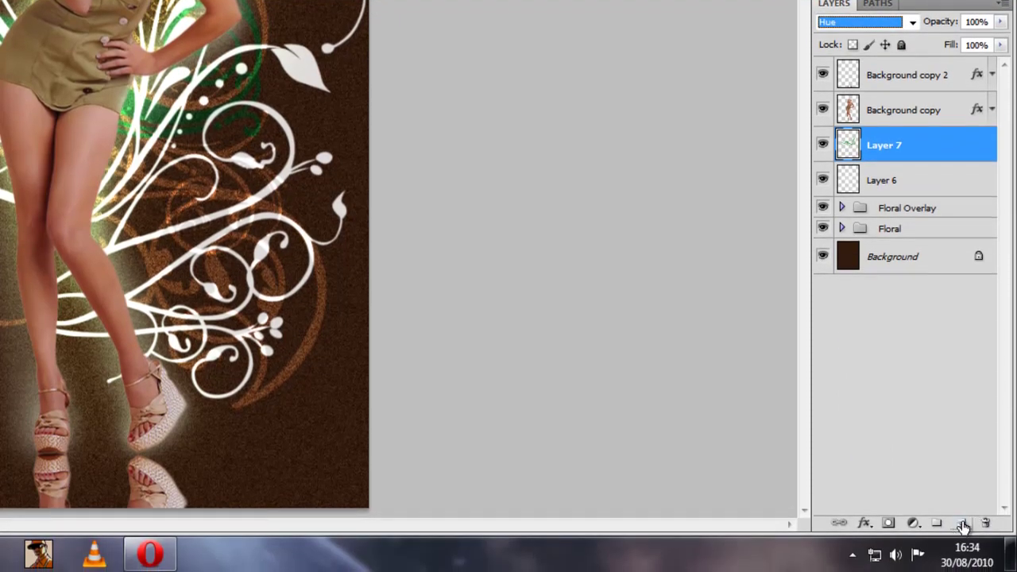
- Add a new empty layer and load the 223 px swirl brush
left_click(962, 525)
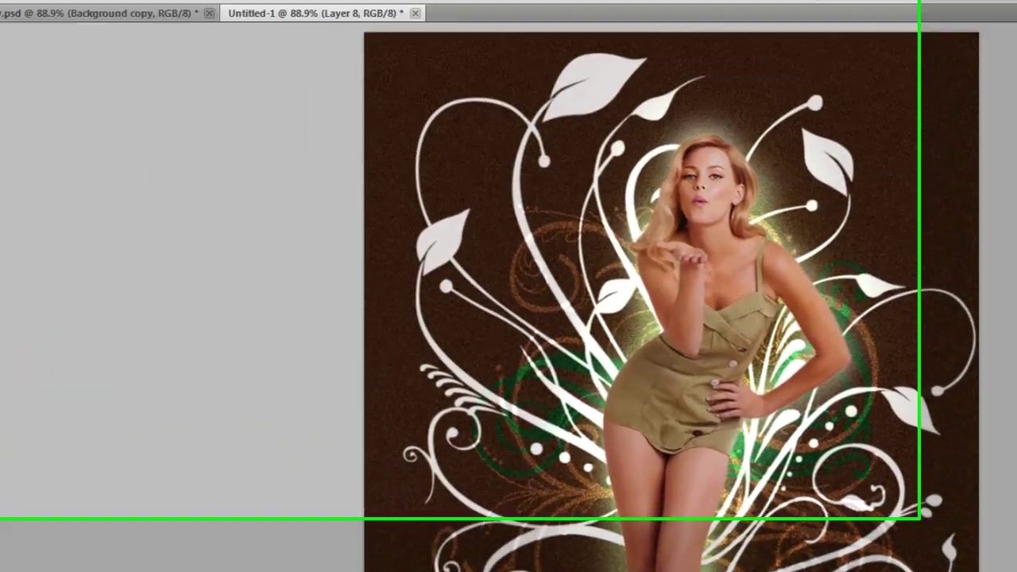
left_click(93, 45)
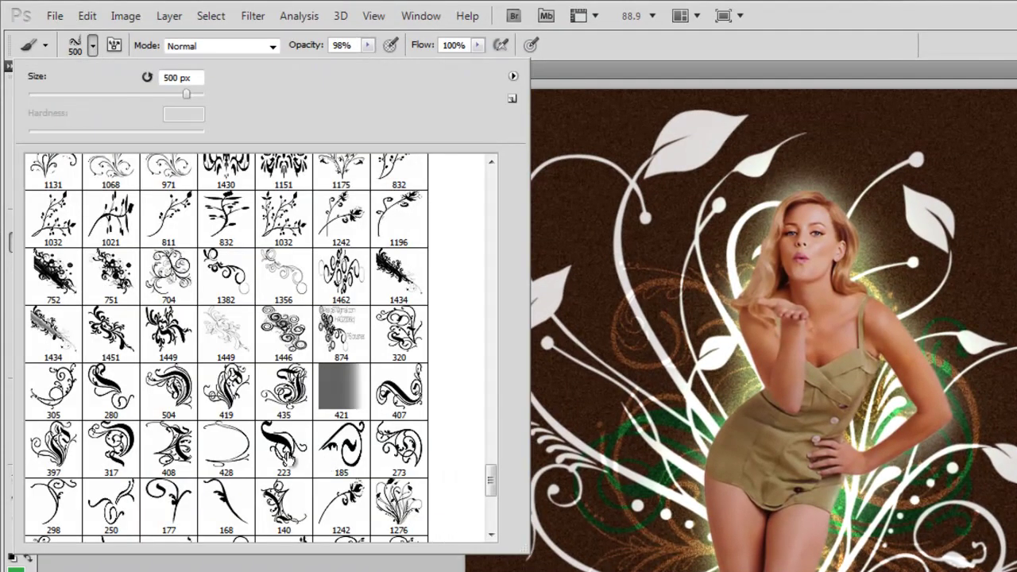
left_click(289, 457)
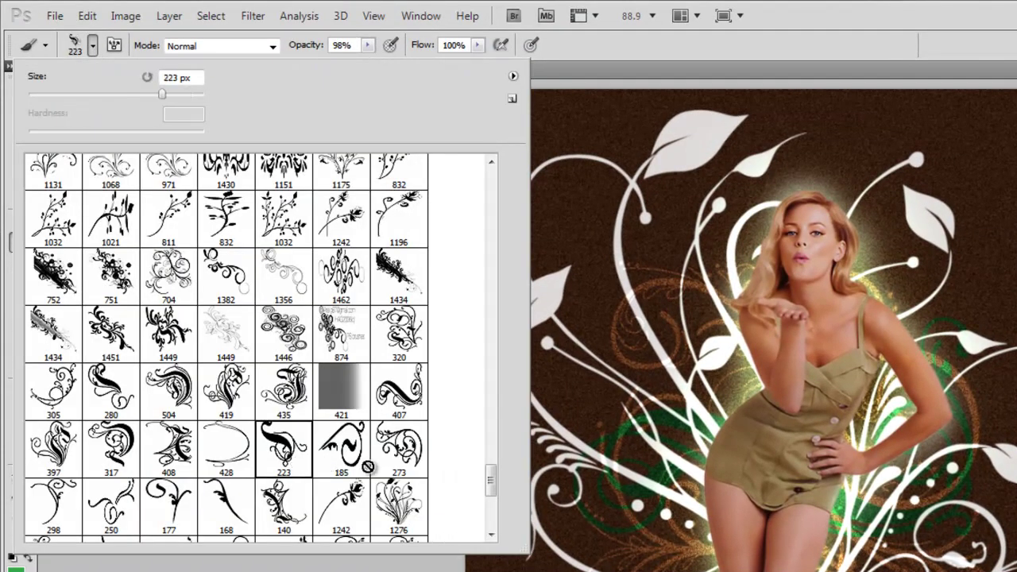
left_click(854, 50)
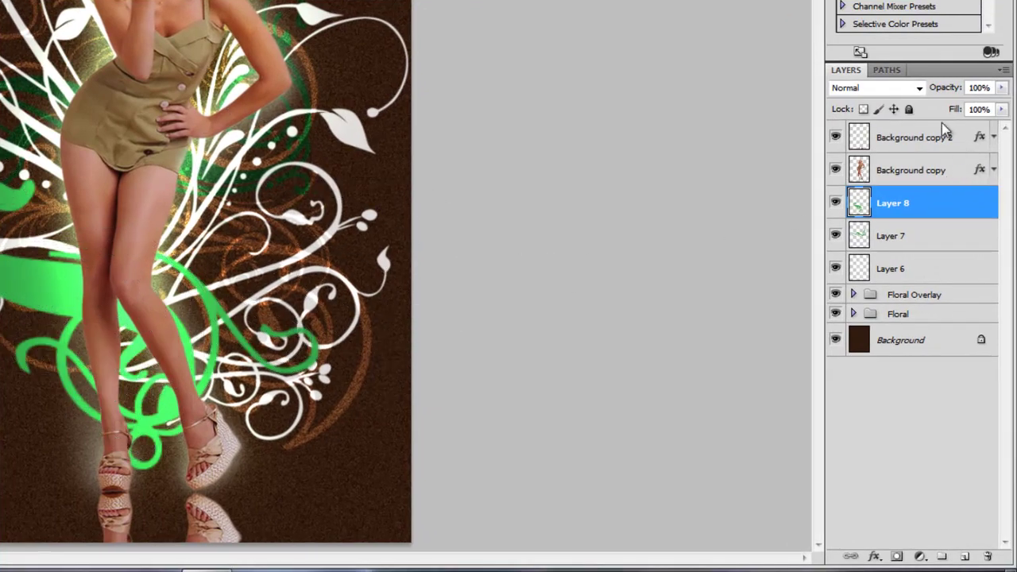
- Set the green swirl layer to Hue blend mode and shift it slightly left
left_click(871, 88)
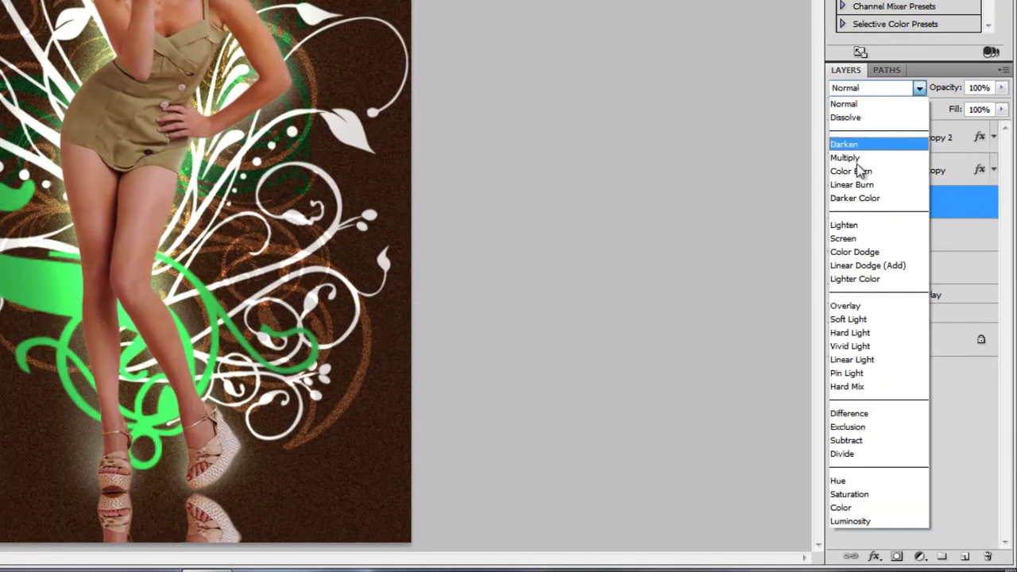
left_click(856, 481)
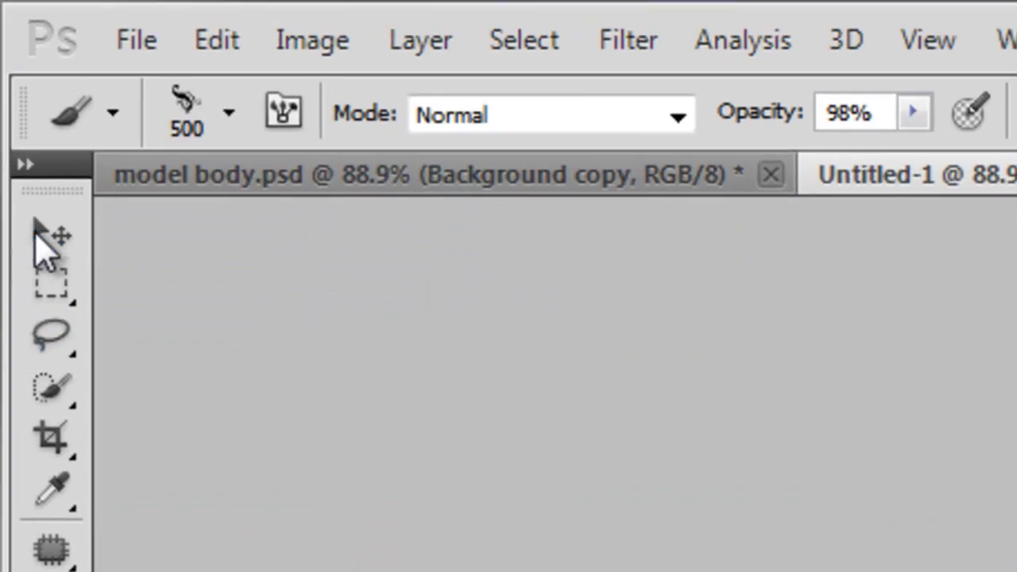
left_click(44, 243)
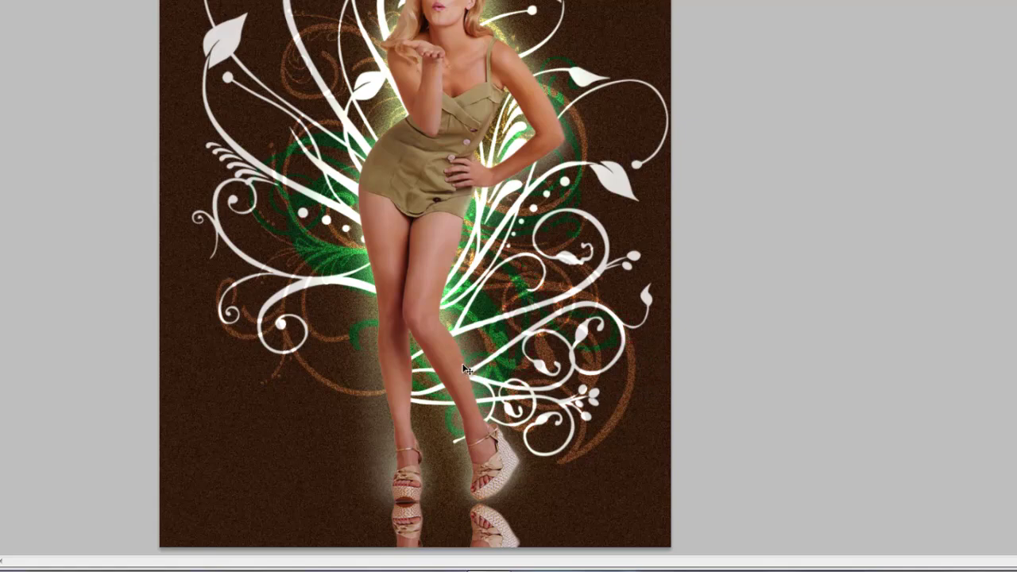
left_click_drag(460, 364, 584, 366)
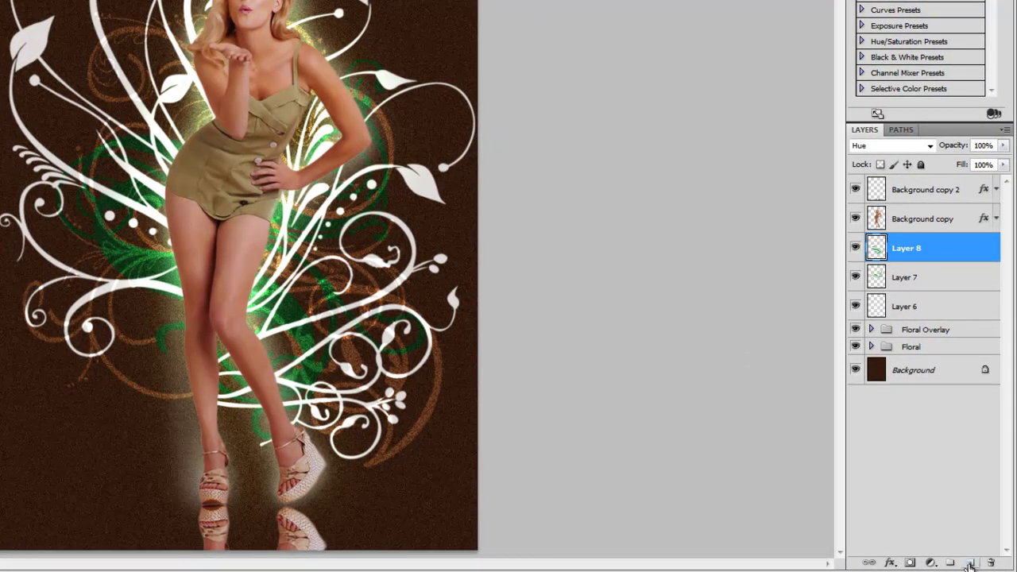
- Add Layer 9 higher in the layer stack and switch to the standard Brush tool
left_click(969, 563)
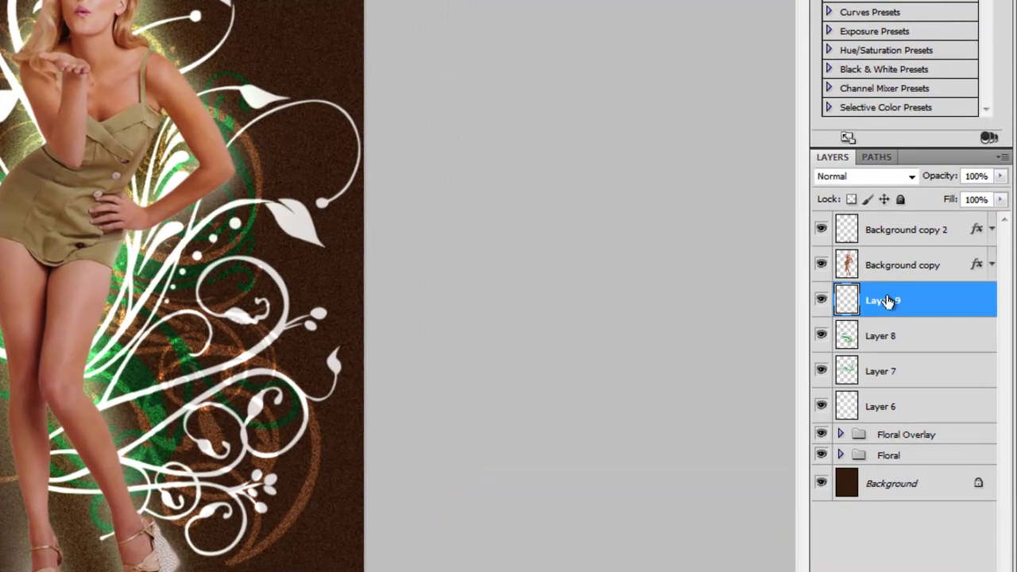
left_click_drag(887, 293, 888, 254)
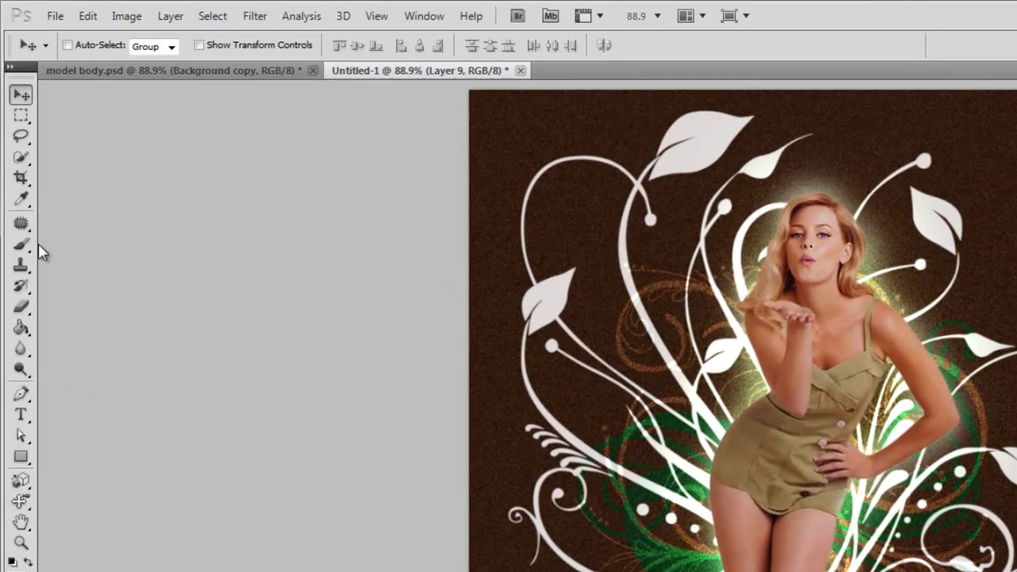
left_click(24, 246)
right_click(26, 249)
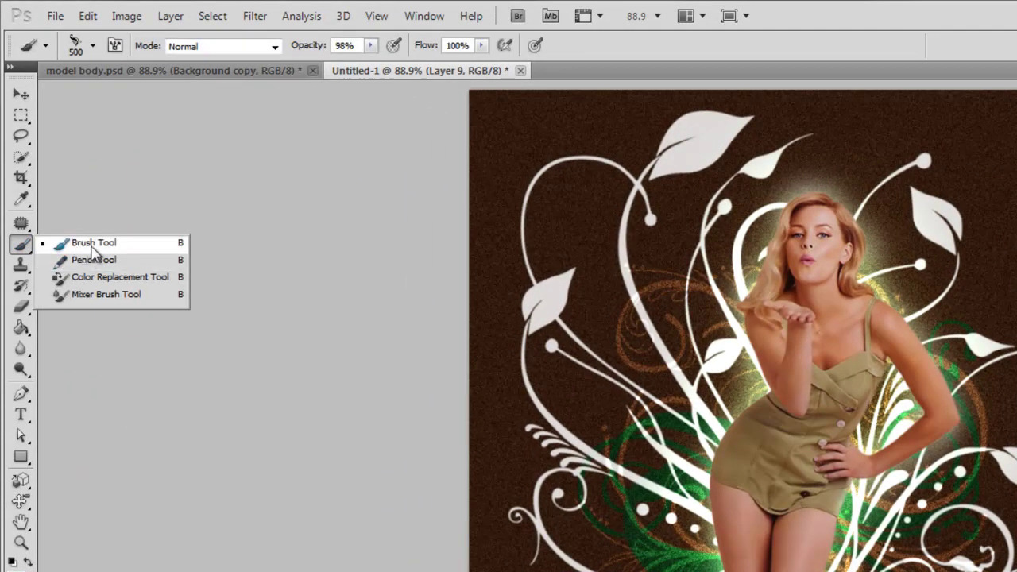
left_click(86, 245)
- Load swirl brush preset 1446 and shrink it to 1000 px
left_click(93, 46)
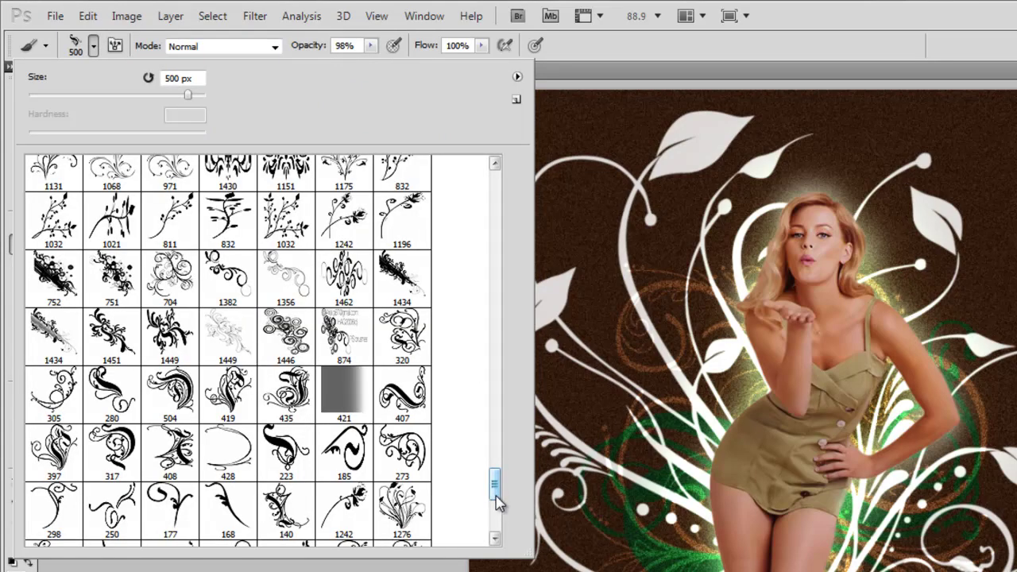
scroll(495, 501, "down", 3)
scroll(495, 501, "down", 2)
scroll(496, 494, "down", 2)
scroll(498, 489, "down", 2)
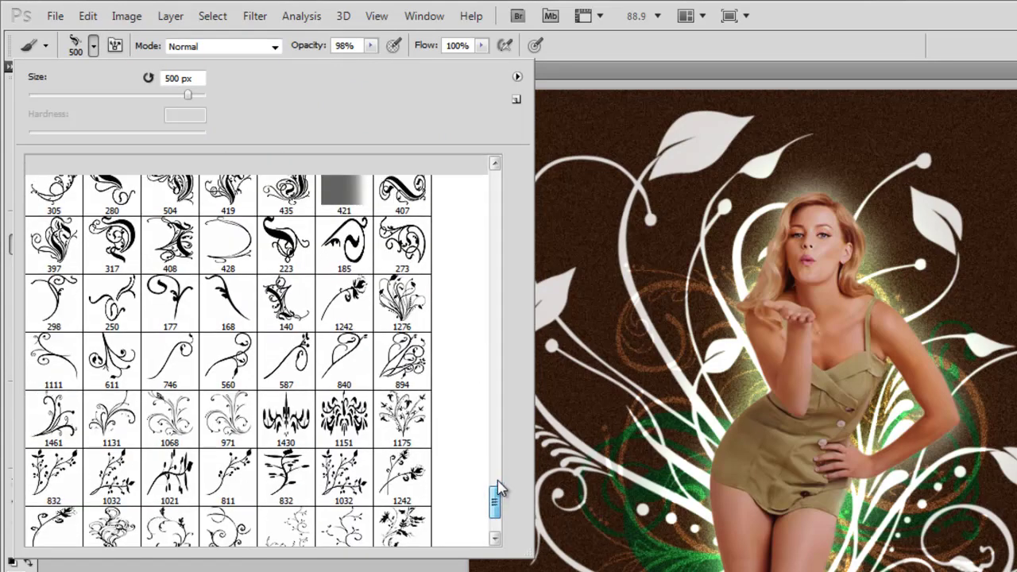
scroll(498, 485, "up", 3)
scroll(497, 473, "up", 2)
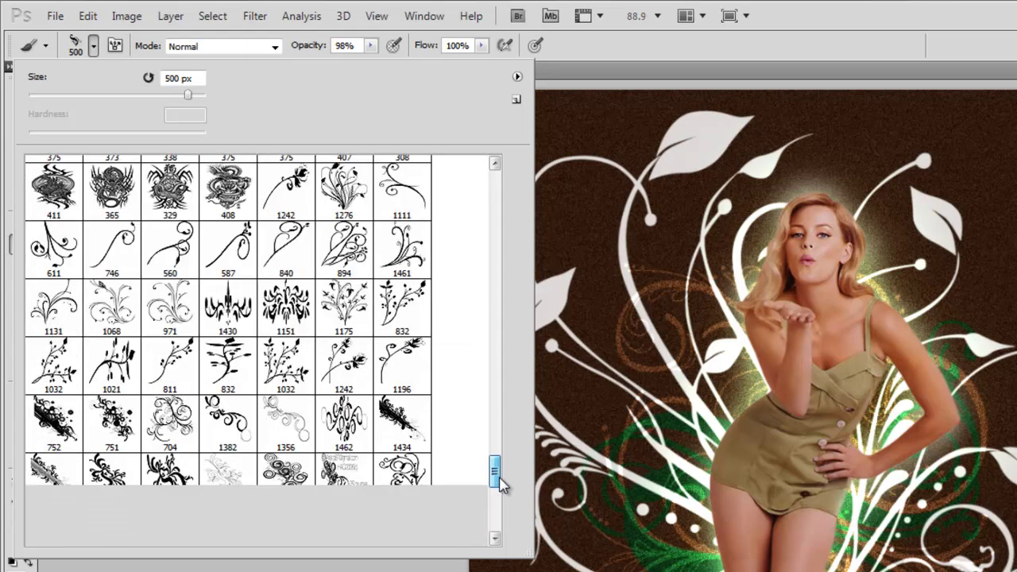
scroll(495, 470, "down", 1)
left_click(299, 462)
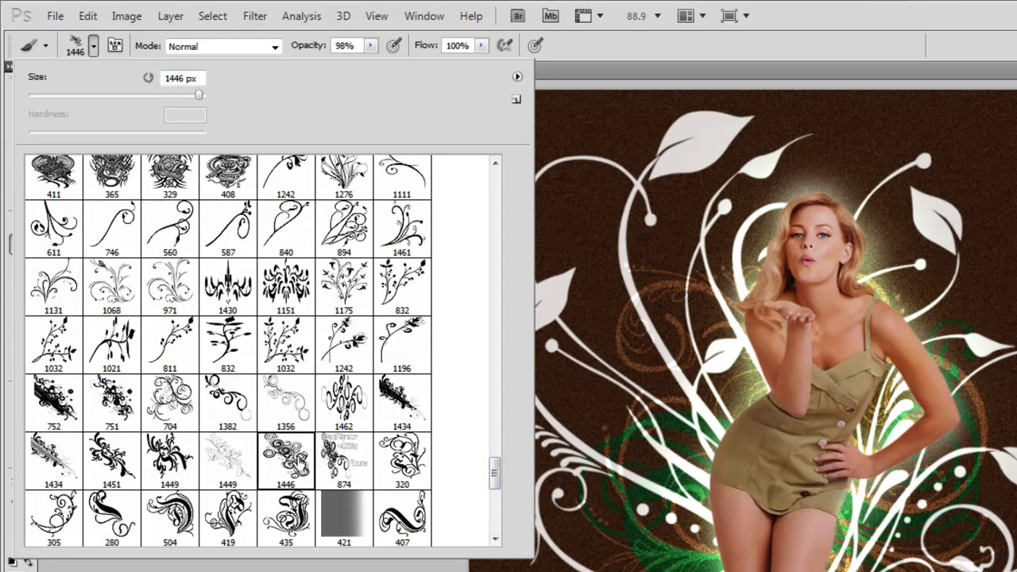
left_click(801, 86)
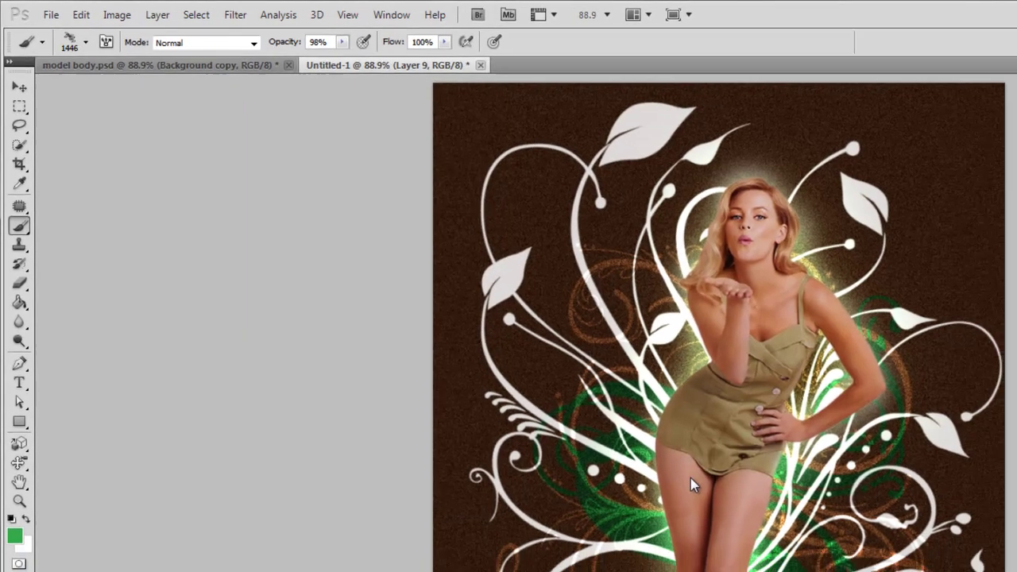
key("bracketleft")
key("bracketleft")
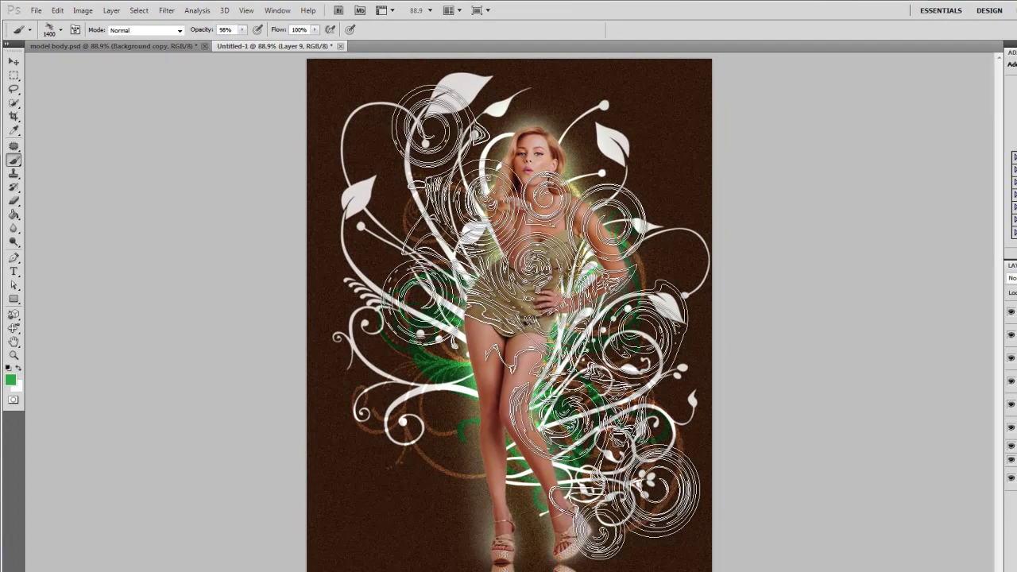
key("bracketleft")
key("bracketleft")
key("bracketleft")
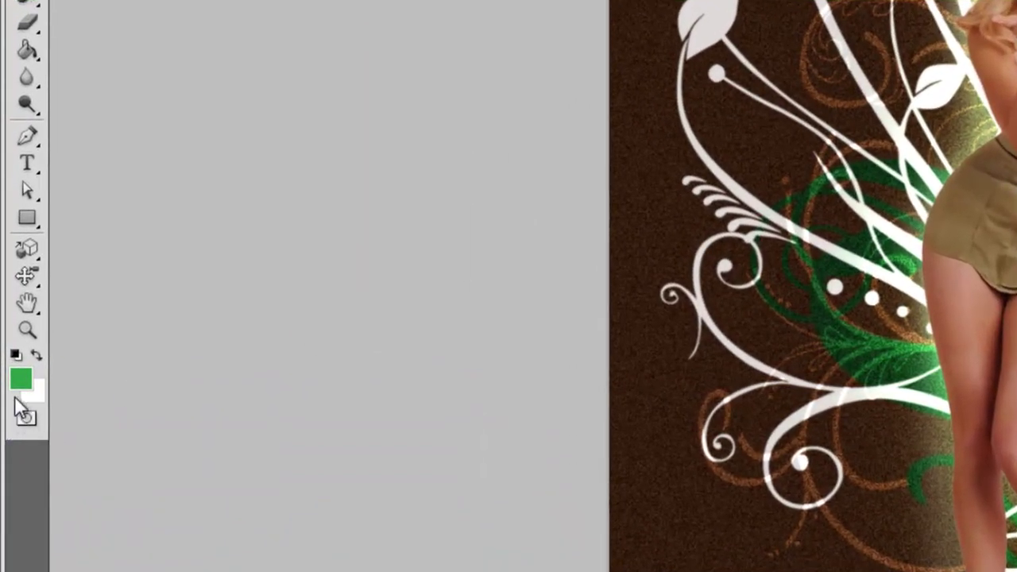
- Set the foreground colour to olive brown 695823
left_click(28, 385)
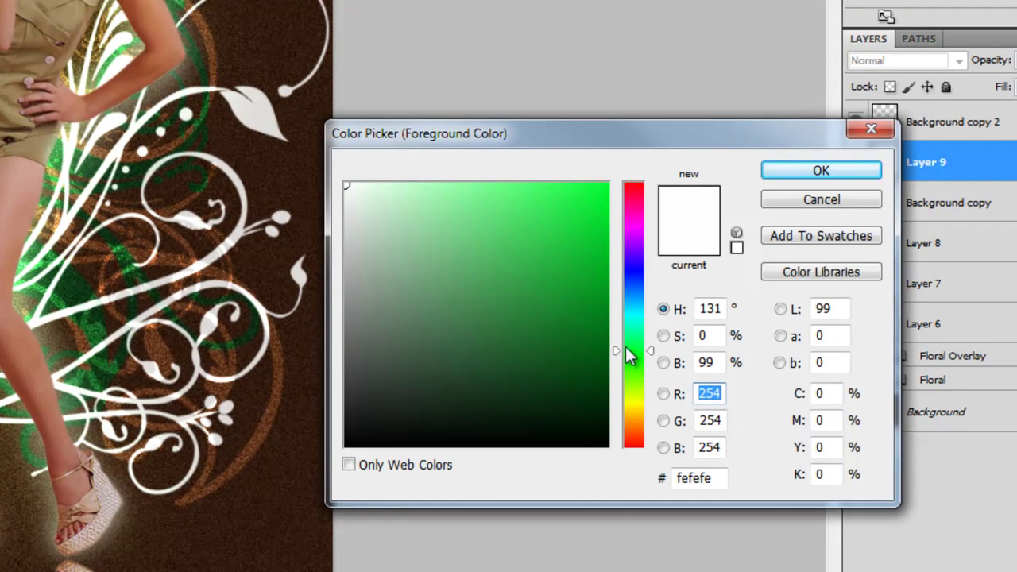
left_click_drag(628, 355, 634, 414)
left_click(554, 335)
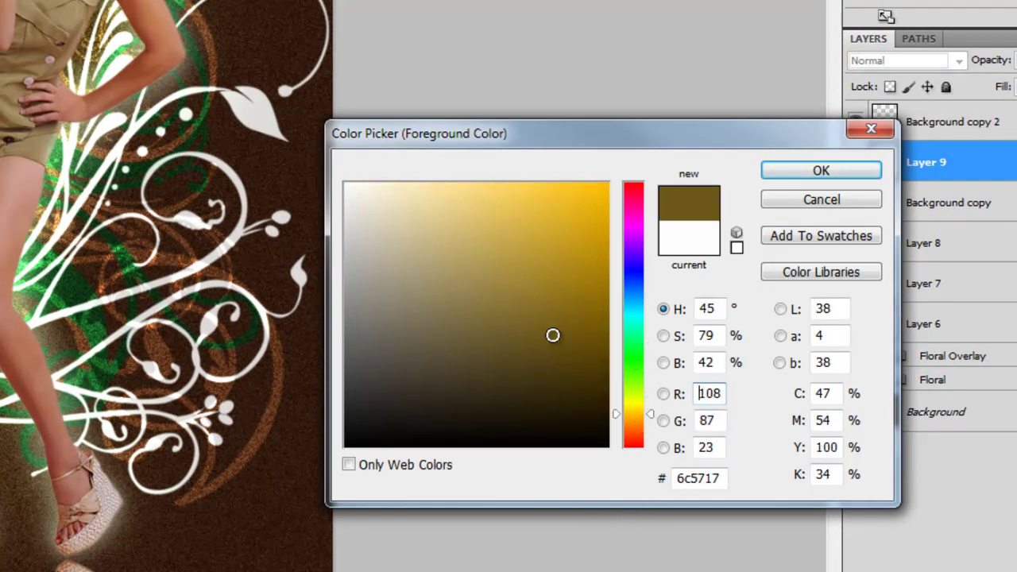
mouse_move(553, 335)
left_mouse_down()
mouse_move(527, 329)
mouse_move(522, 346)
left_mouse_up()
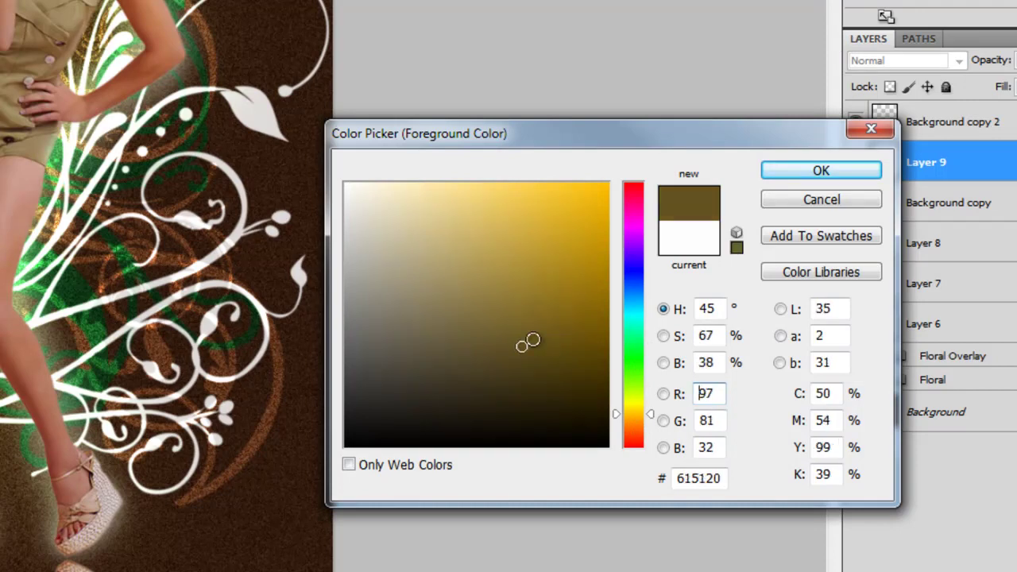
left_click_drag(520, 346, 521, 336)
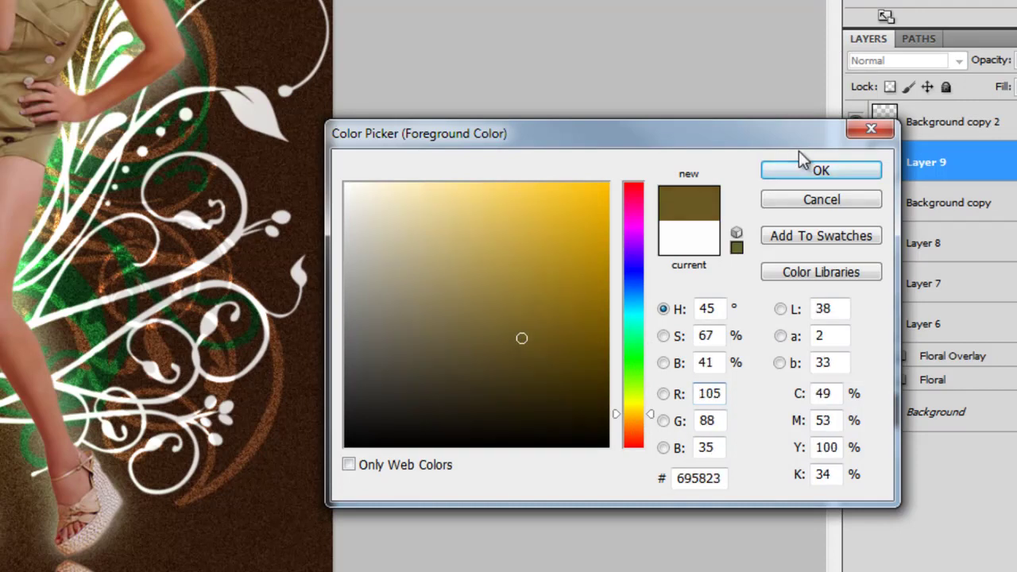
left_click(802, 171)
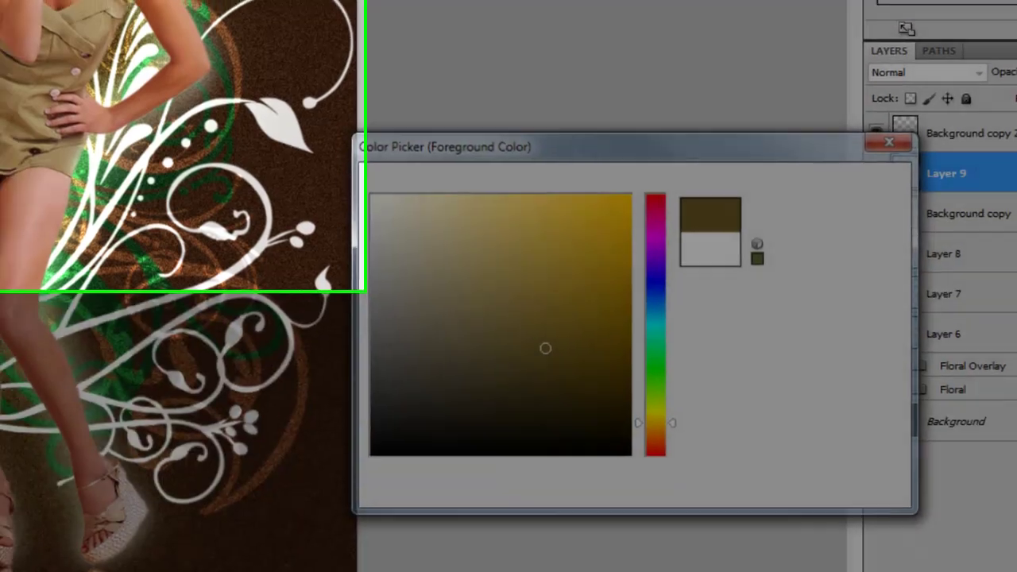
- Reload the 1446 swirl brush preset at its full 1446 px
left_click(87, 44)
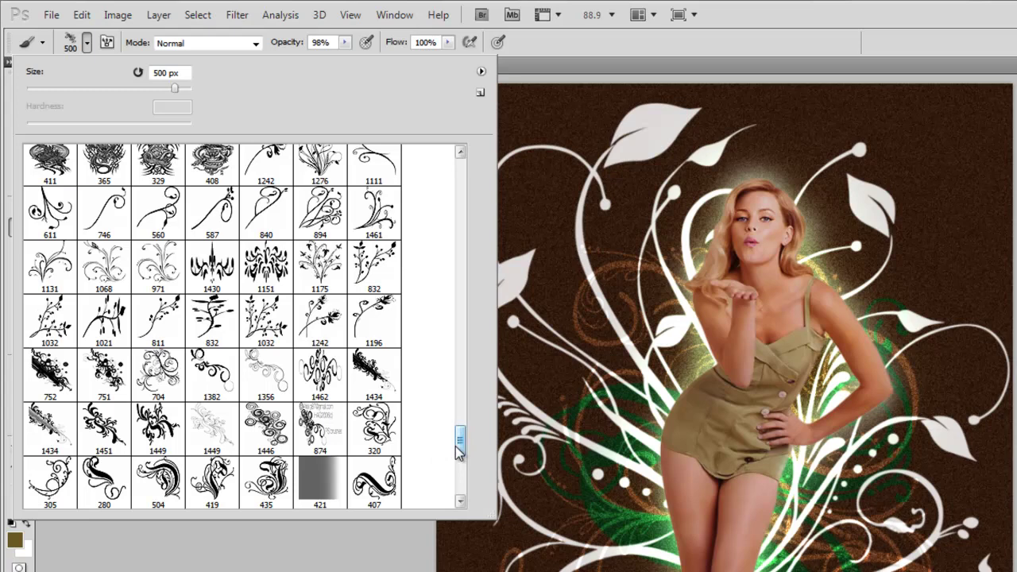
scroll(458, 451, "down", 1)
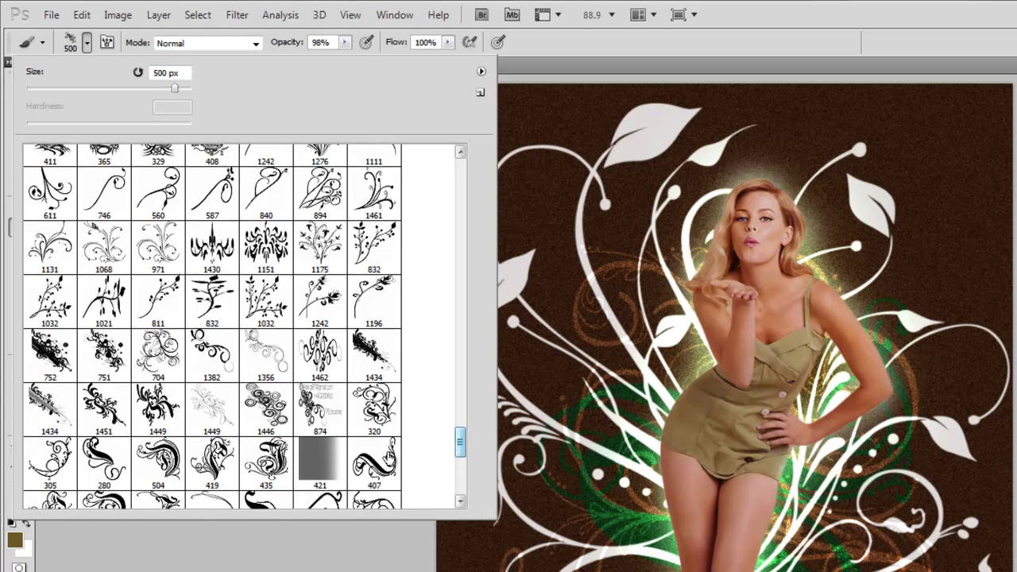
left_click(263, 417)
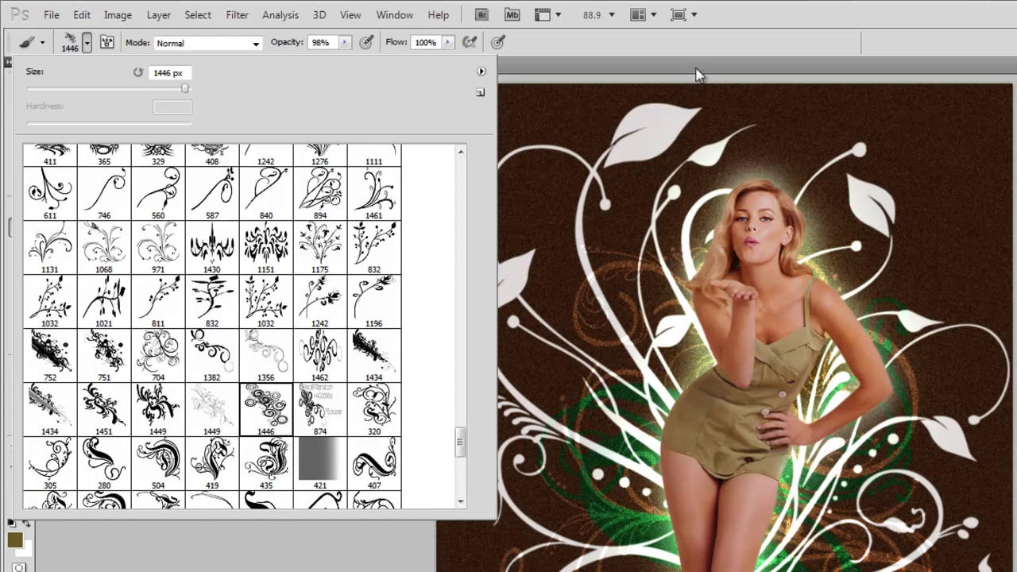
- Resize the 1446 swirl brush and stamp olive-brown swirls over the model's torso, hips and thighs
left_click(345, 43)
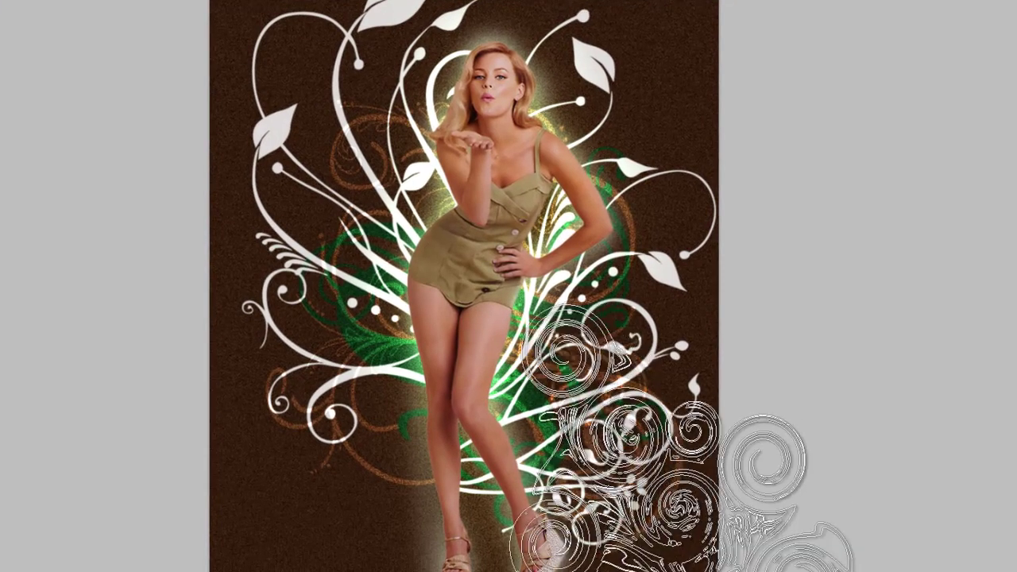
key("bracketleft")
key("bracketleft")
key("bracketleft")
key("bracketleft")
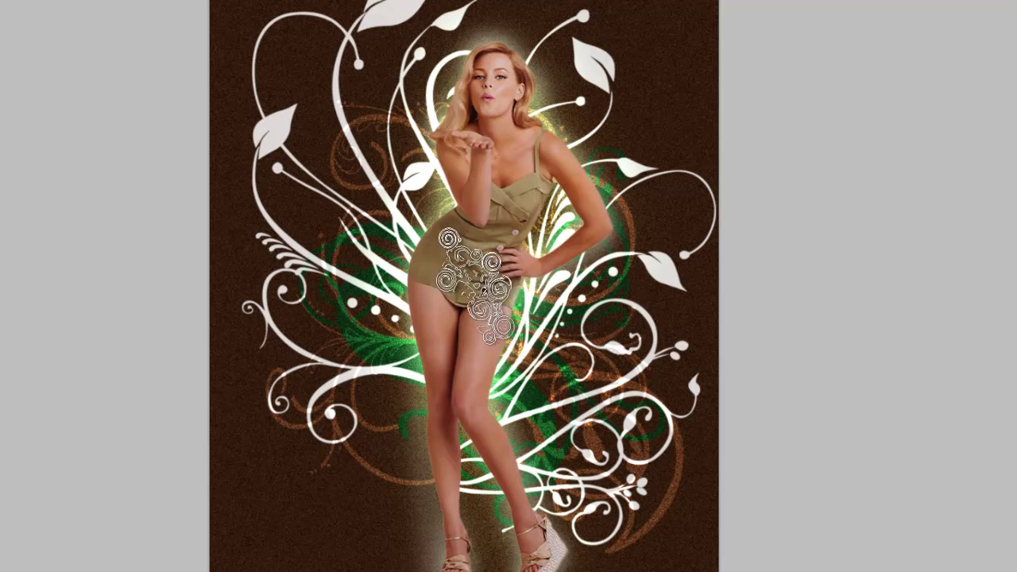
key("bracketright")
key("bracketright")
key("bracketright")
key("bracketright")
key("bracketright")
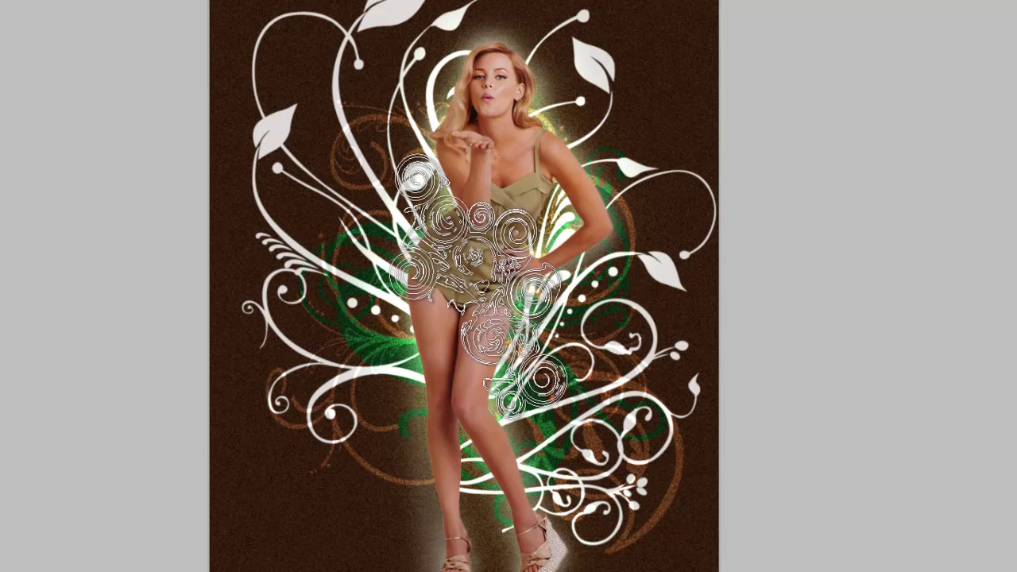
key("bracketright")
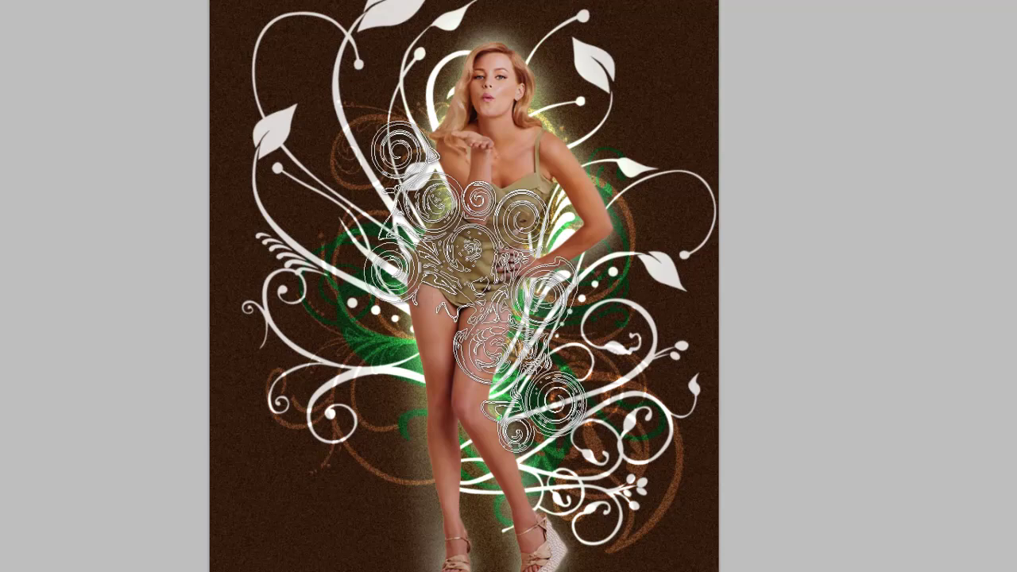
left_click(475, 288)
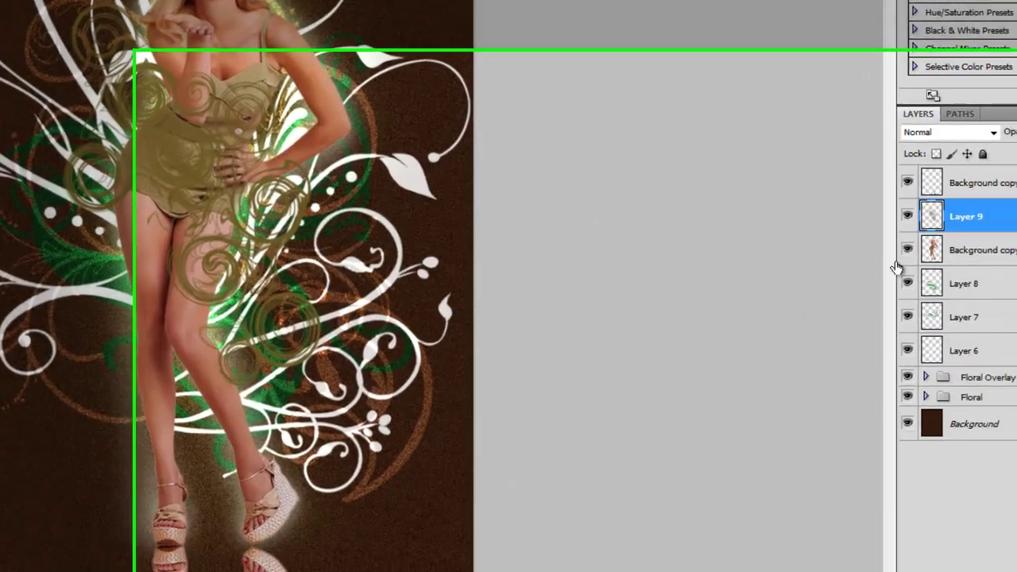
- Blend Layer 9 in Overlay mode, then select the Floral Overlay group
left_click(842, 86)
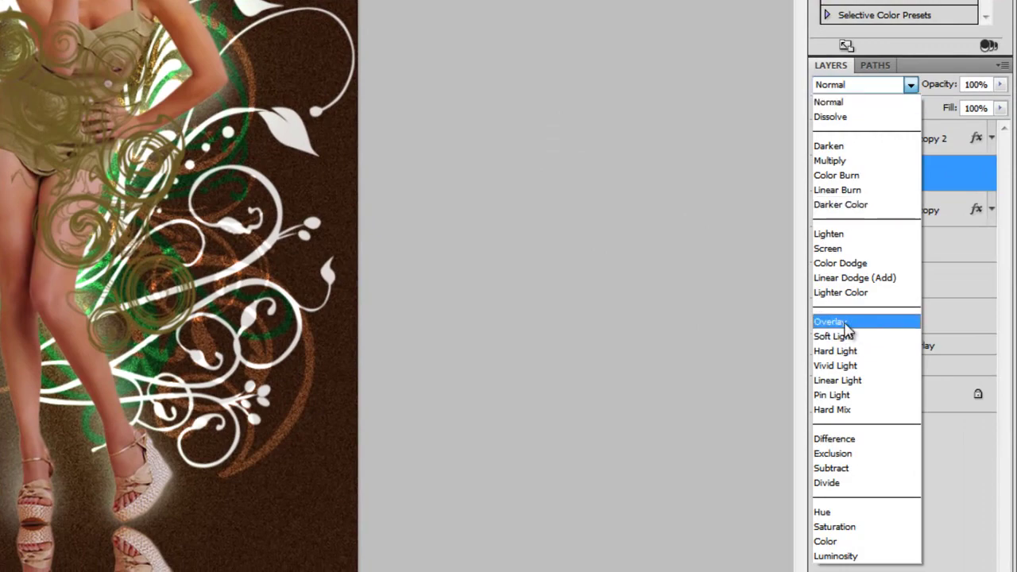
left_click(846, 324)
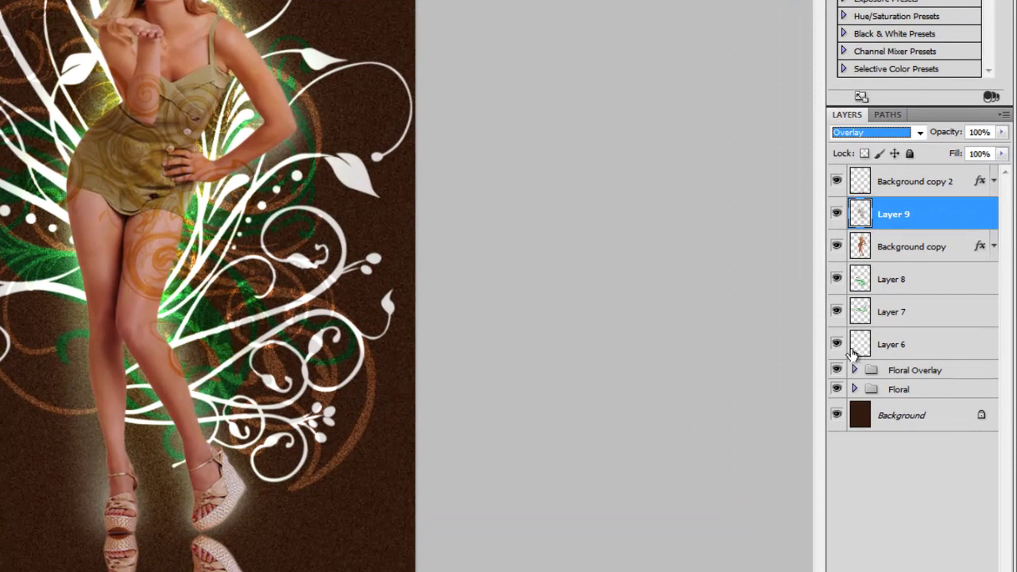
left_click(932, 370)
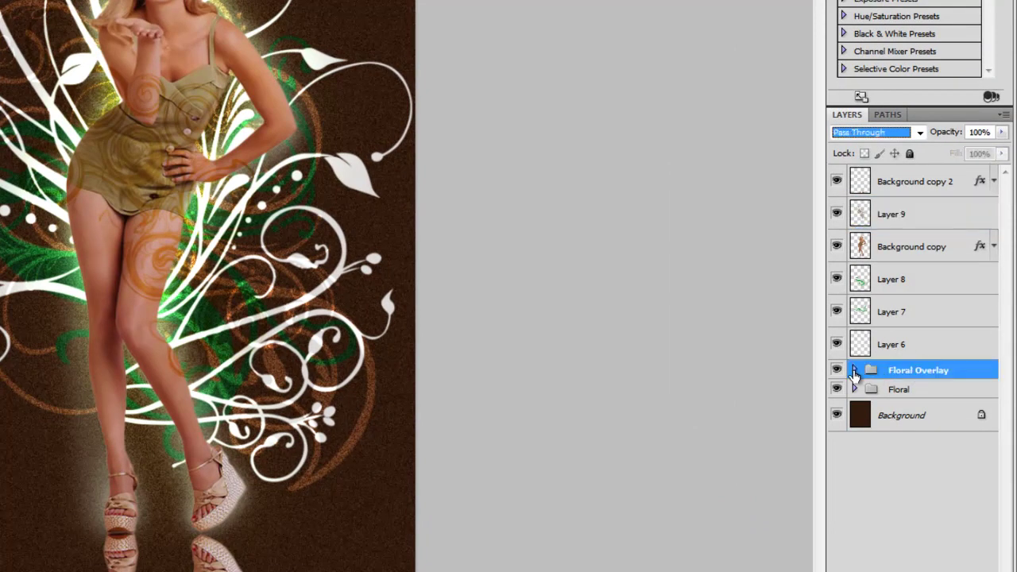
- Set the Floral Overlay group to Overlay and add a new layer above Layer 5
left_click(854, 370)
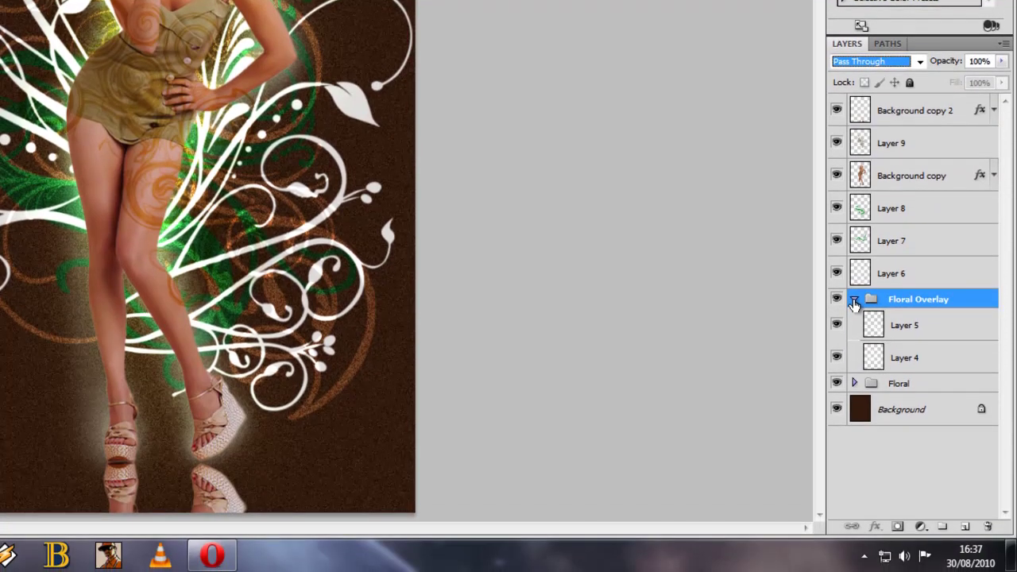
key("shift+alt+o")
left_click(904, 357)
left_click(898, 327)
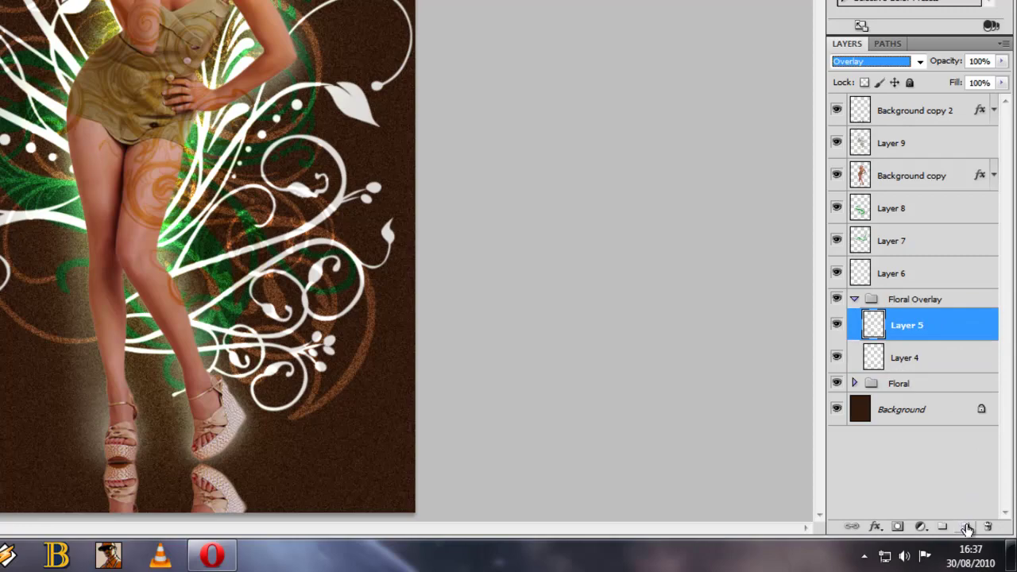
left_click(966, 527)
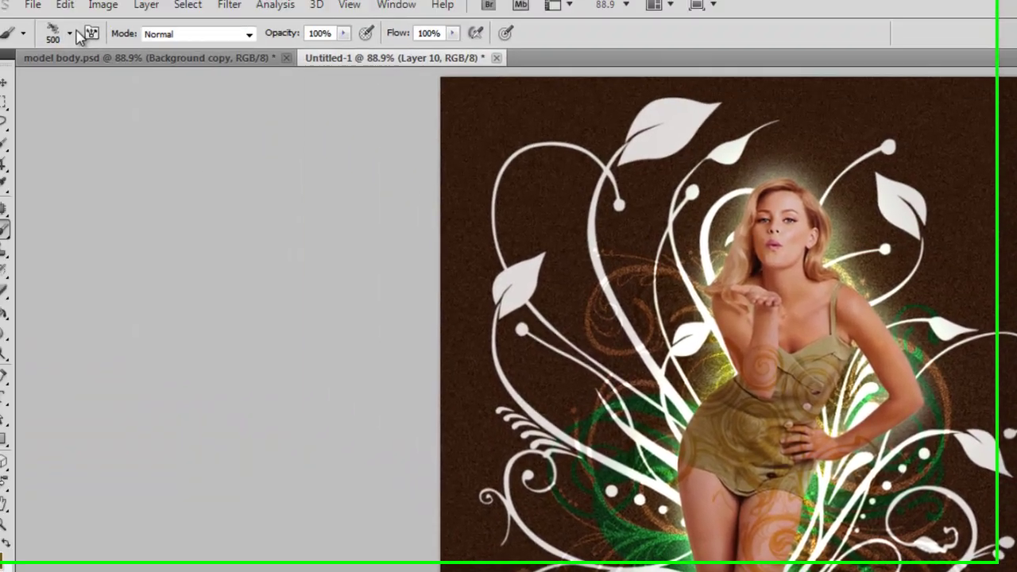
- Try floral brush tip 971, then settle on the 1359 floral preset
left_click(91, 45)
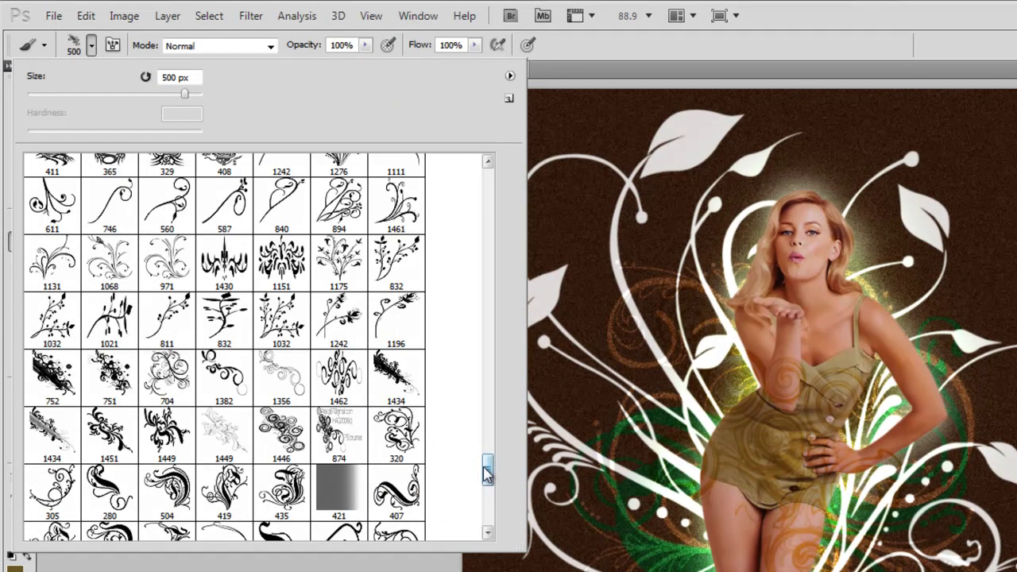
left_click_drag(487, 469, 488, 500)
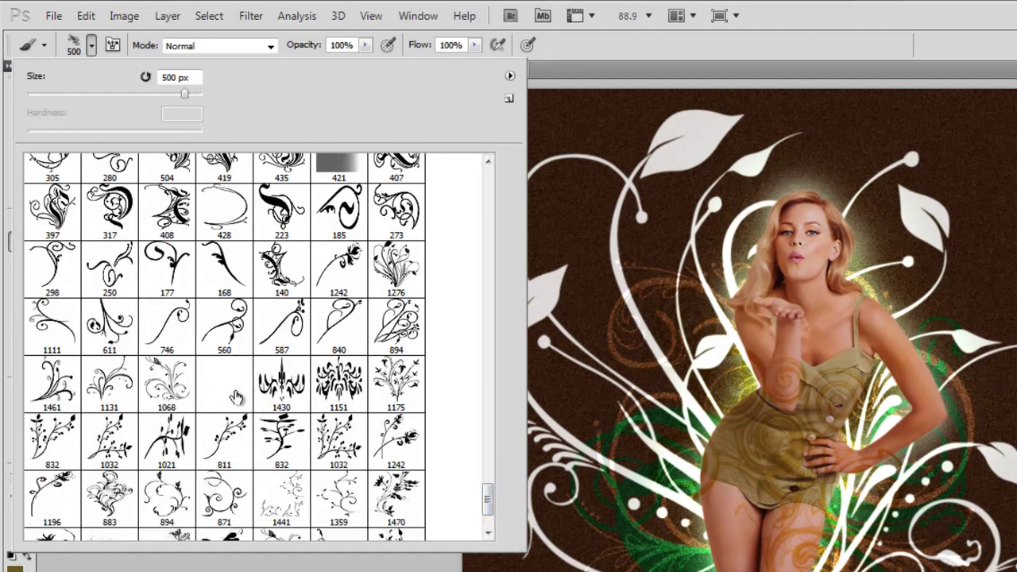
left_click(234, 389)
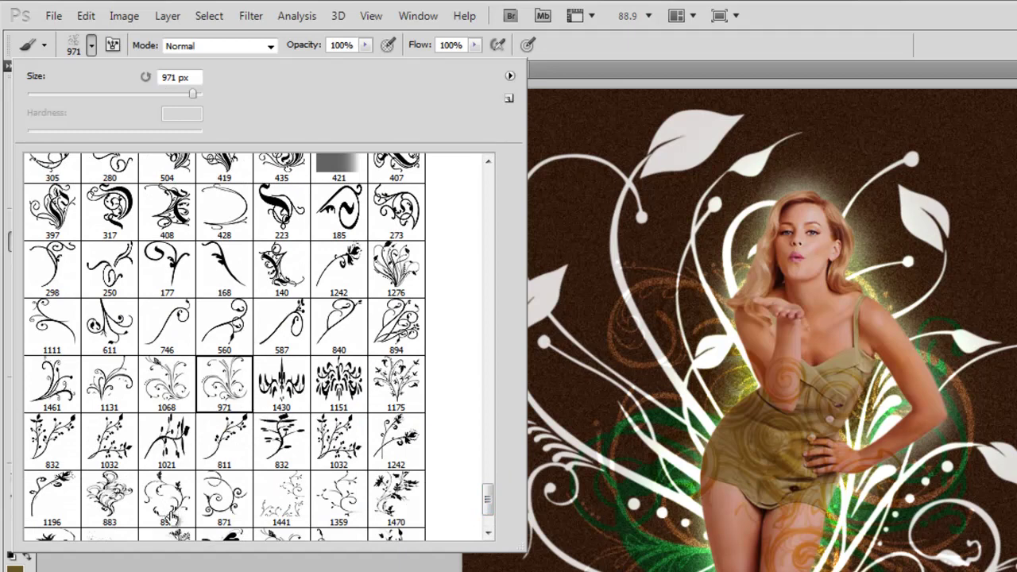
left_click(343, 506)
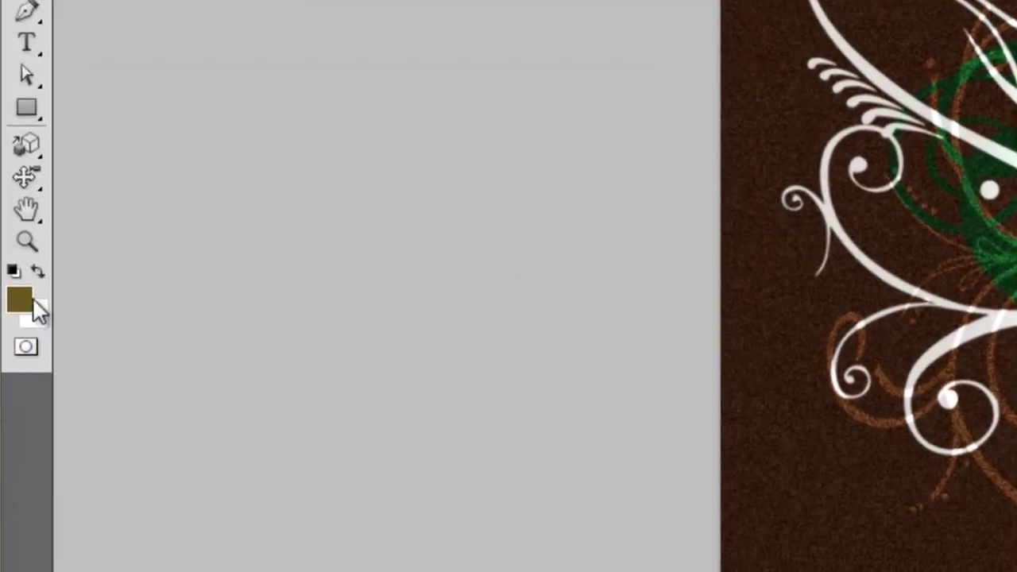
- Switch the painting colour to white and stamp a white floral vine beside the legs at lower left
left_click(20, 300)
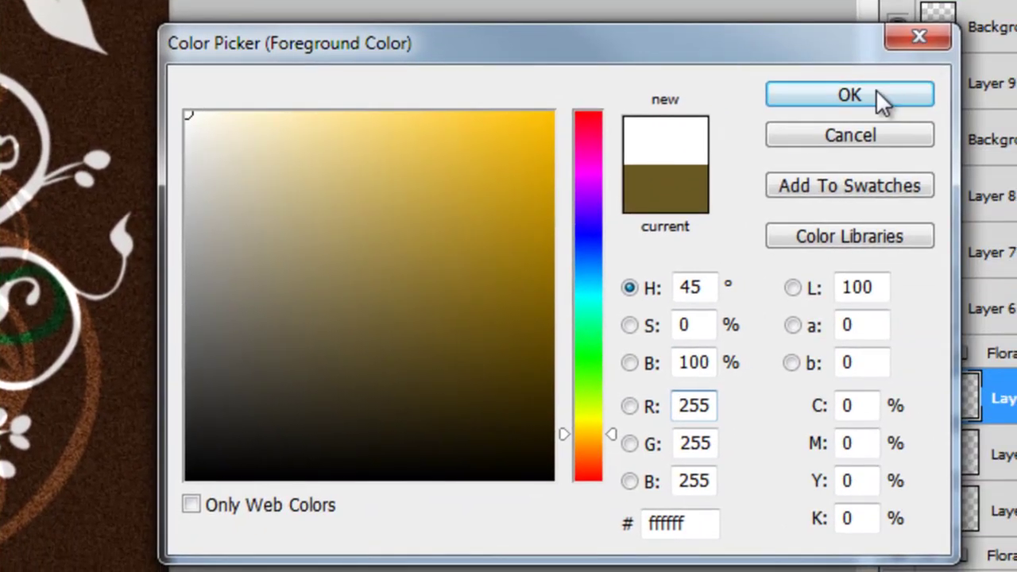
left_click(878, 94)
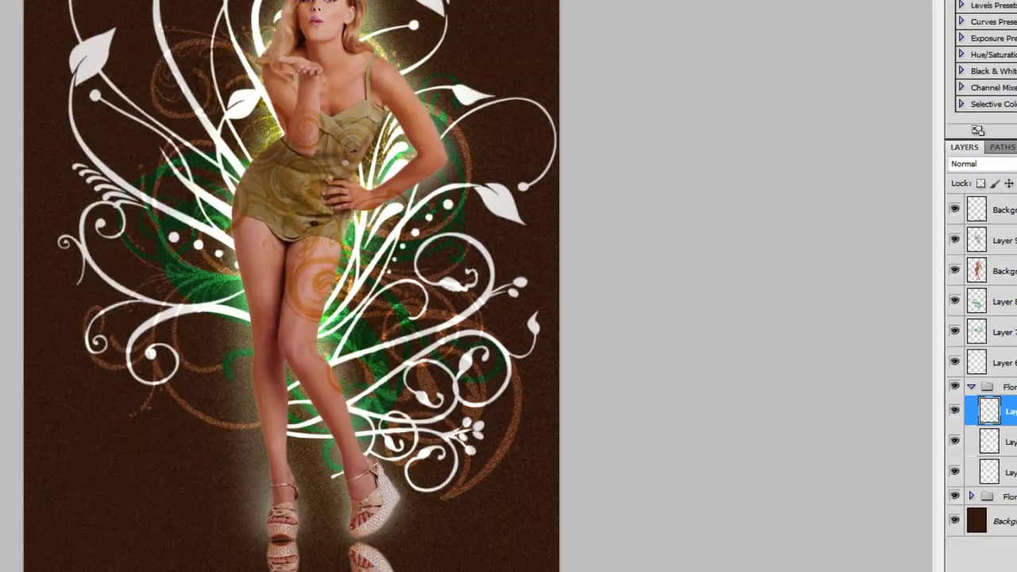
key("bracketleft")
key("bracketleft")
key("bracketleft")
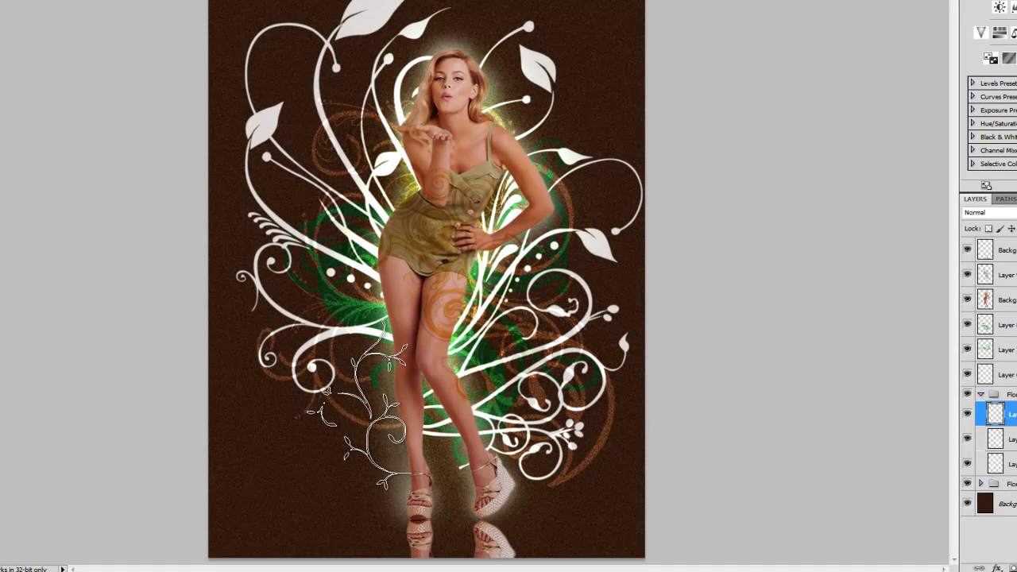
key("bracketright")
key("bracketright")
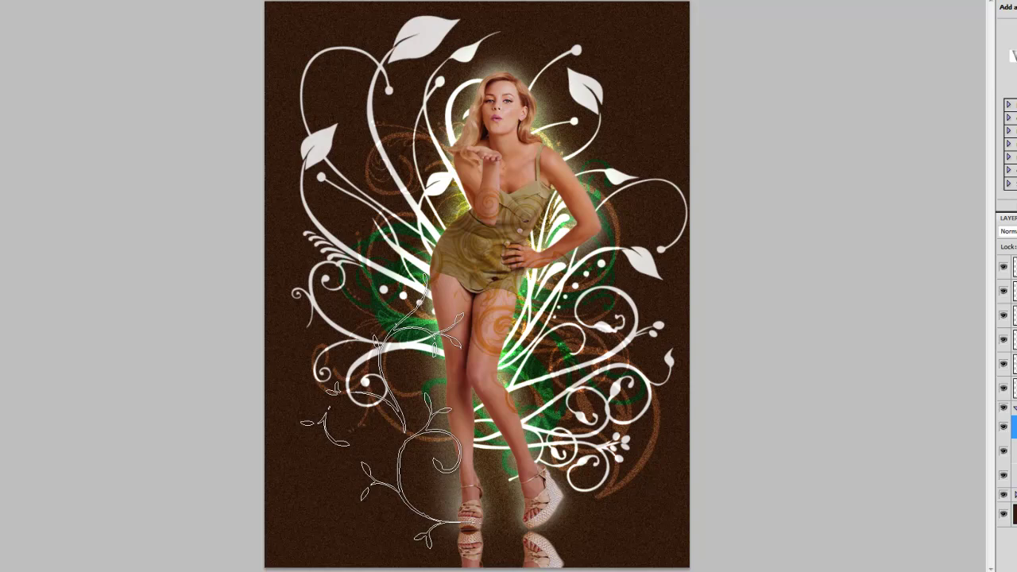
left_click(381, 429)
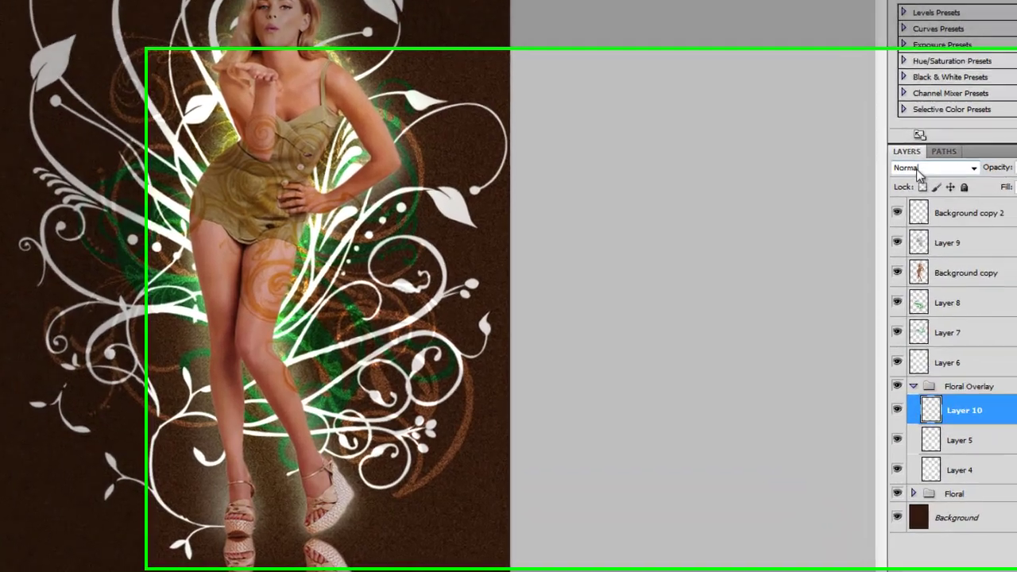
left_click(855, 132)
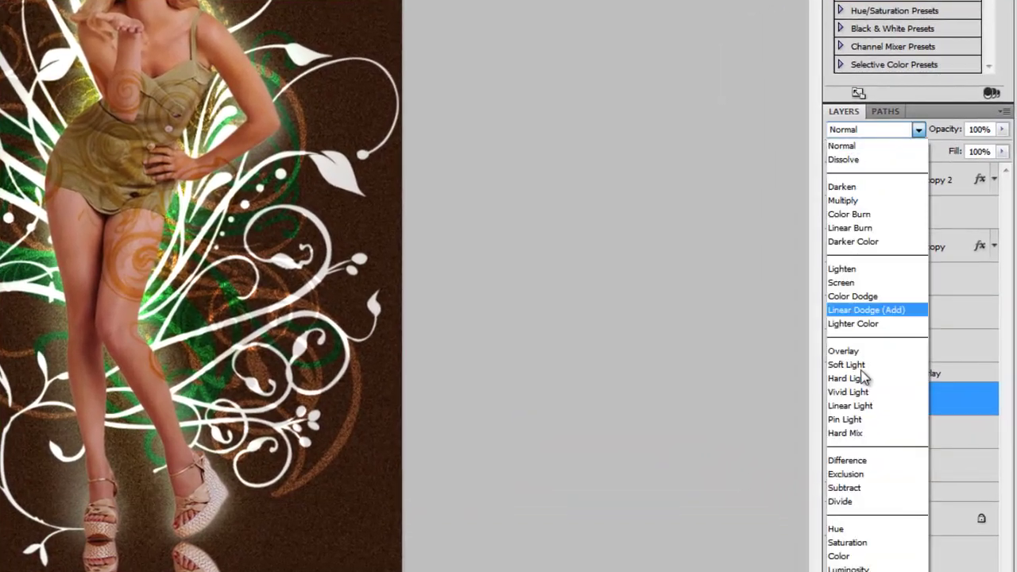
- Set Layer 10 to Overlay blend mode and collapse the Floral Overlay group
left_click(844, 353)
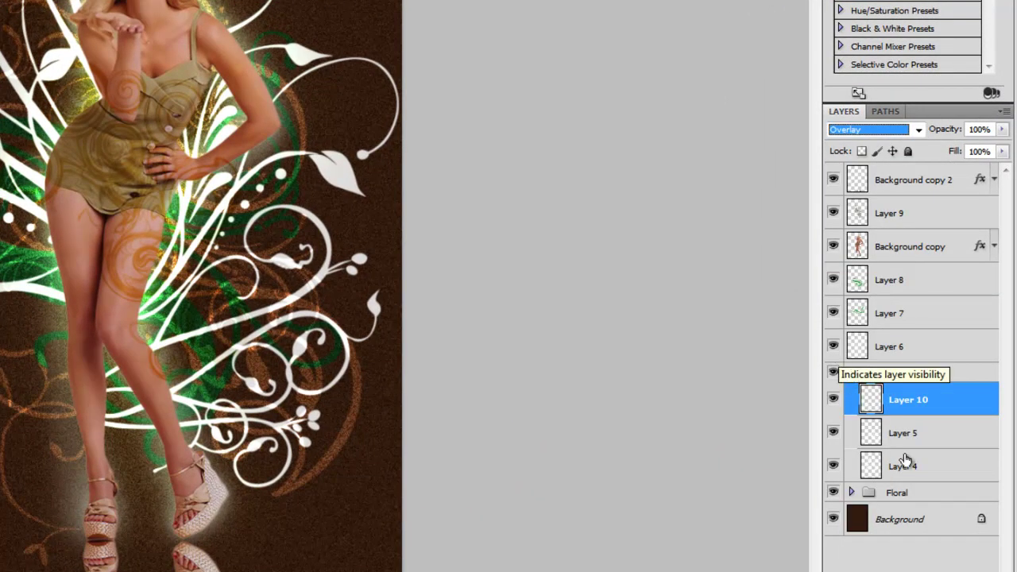
left_click(876, 375)
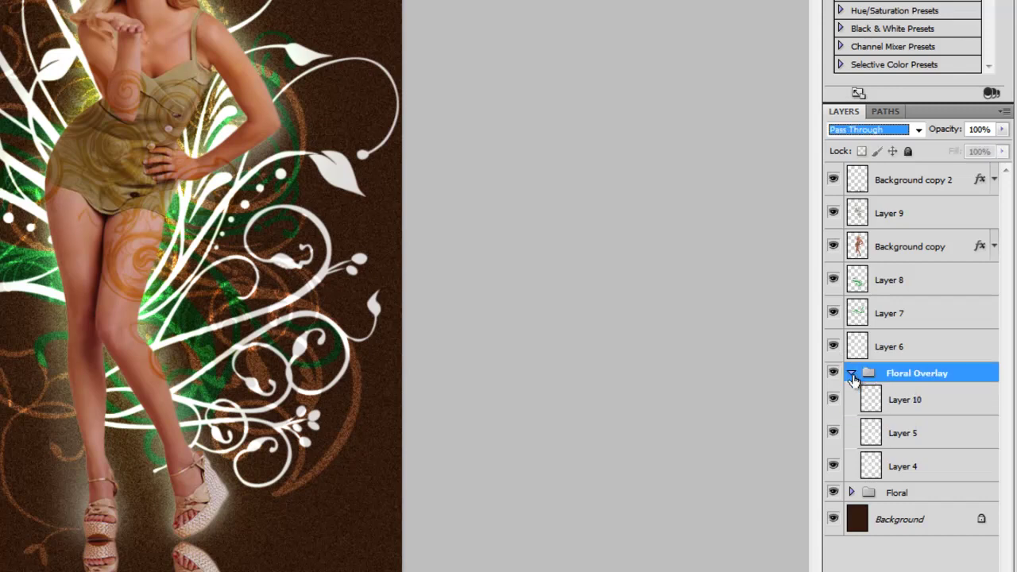
left_click(851, 373)
- Add a new empty Layer 11 above Layer 3 inside the Floral group
left_click(869, 394)
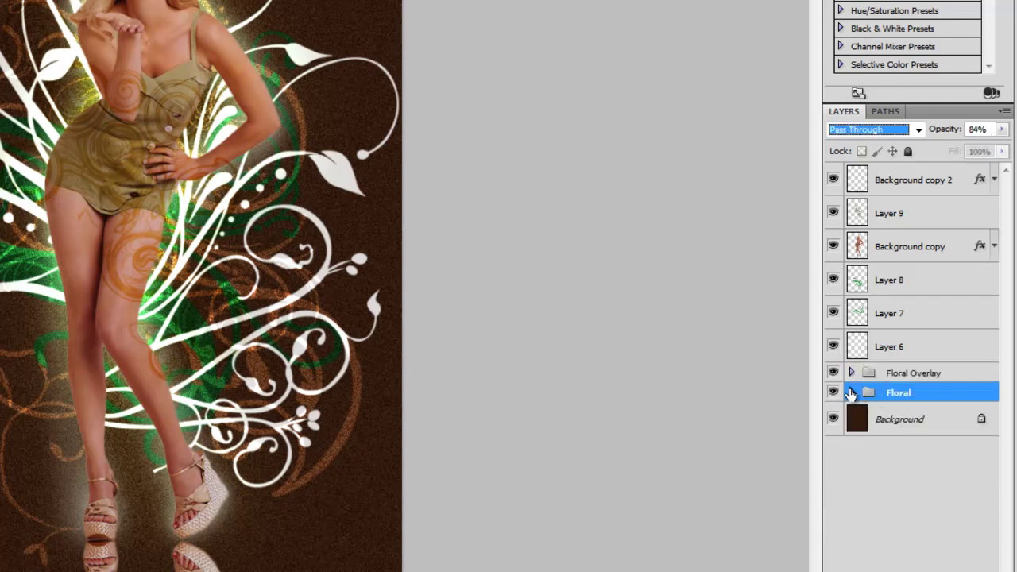
left_click(851, 393)
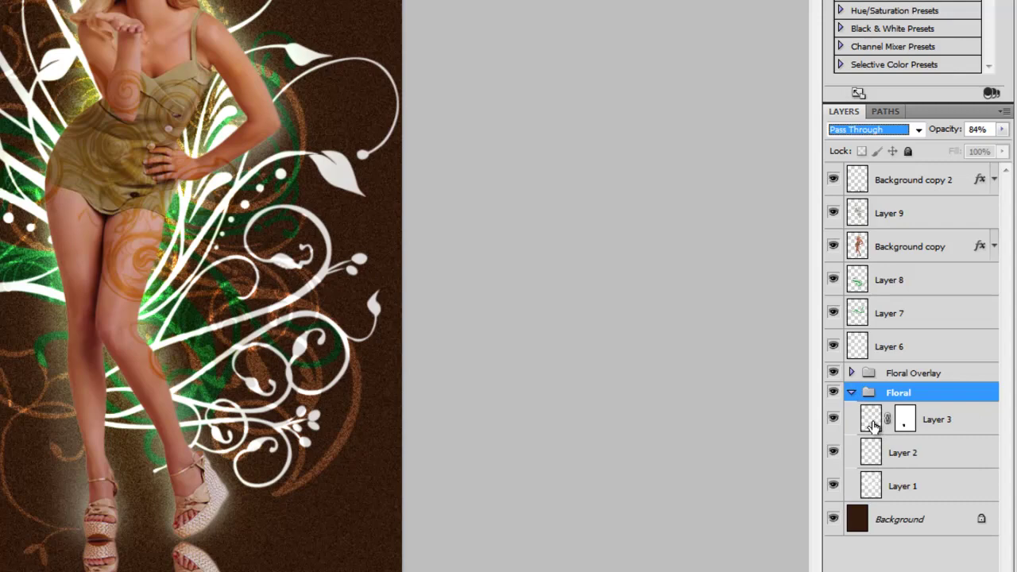
left_click(873, 427)
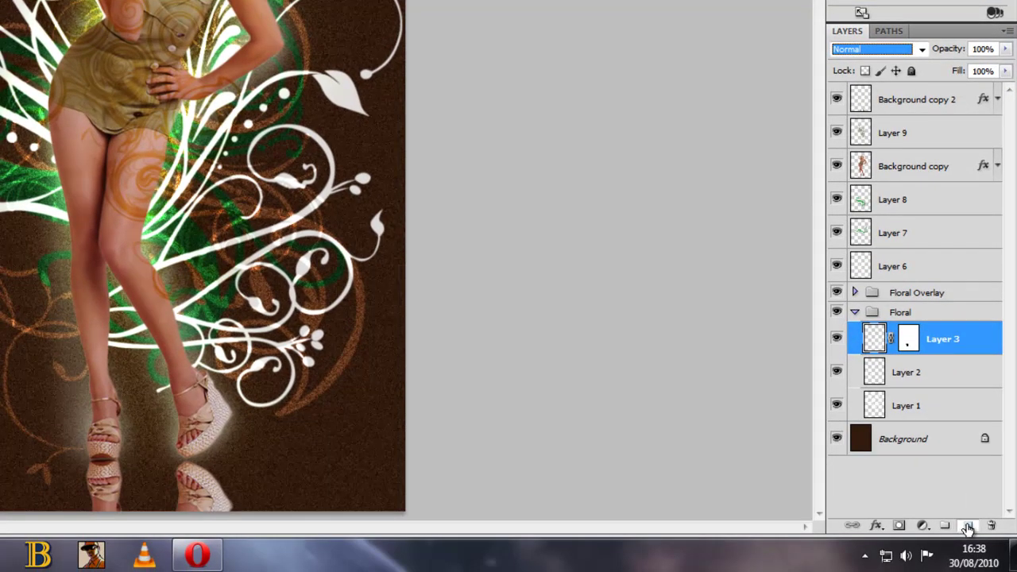
left_click(968, 528)
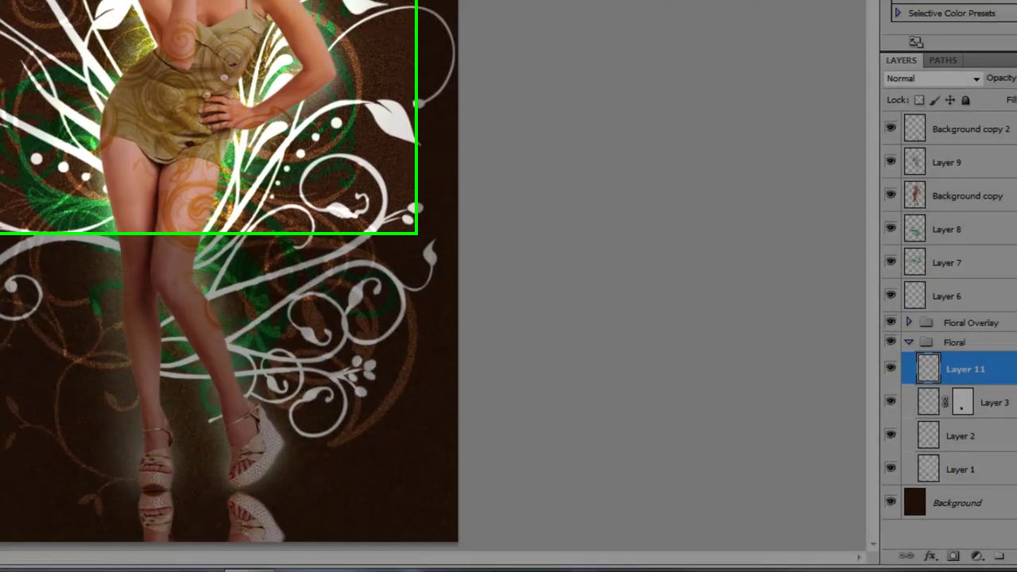
left_click(91, 45)
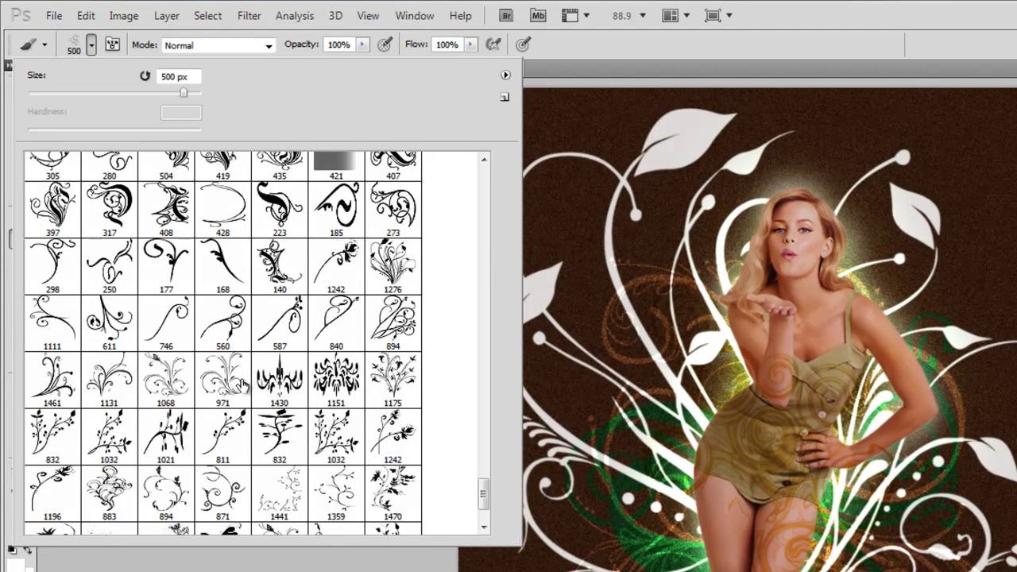
- Try floral brush tips 1068, 894 and 256, then settle on the 1470 leafy preset
left_click(173, 386)
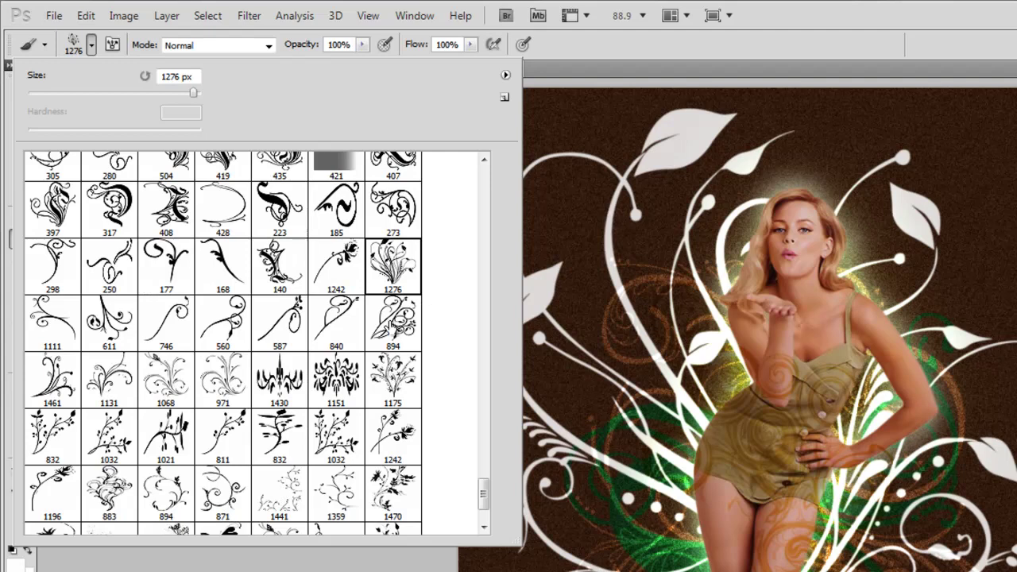
left_click(390, 329)
scroll(326, 451, "down", 1)
scroll(308, 455, "down", 1)
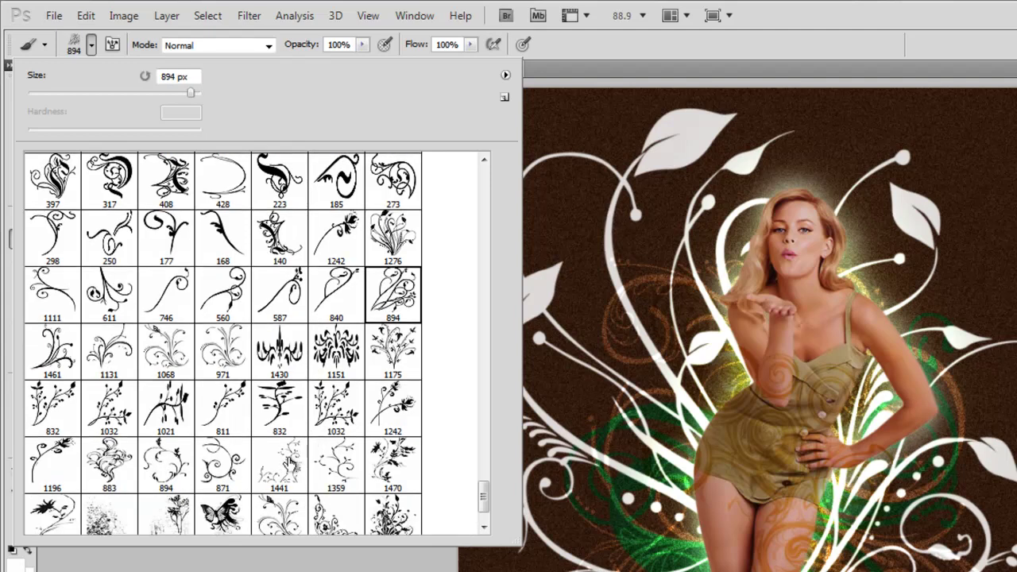
scroll(318, 405, "down", 2)
scroll(293, 469, "down", 1)
left_click(332, 458)
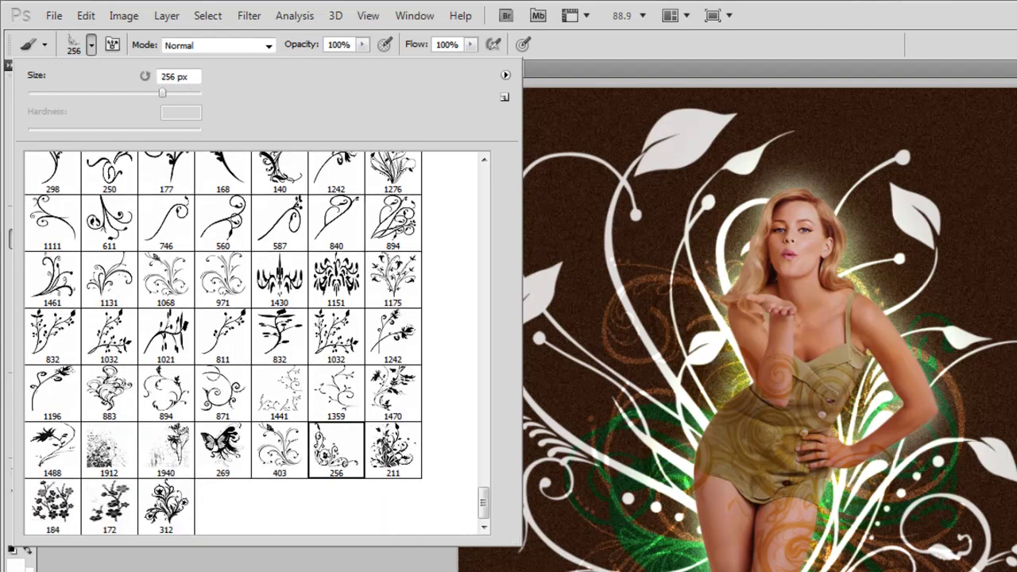
left_click(394, 397)
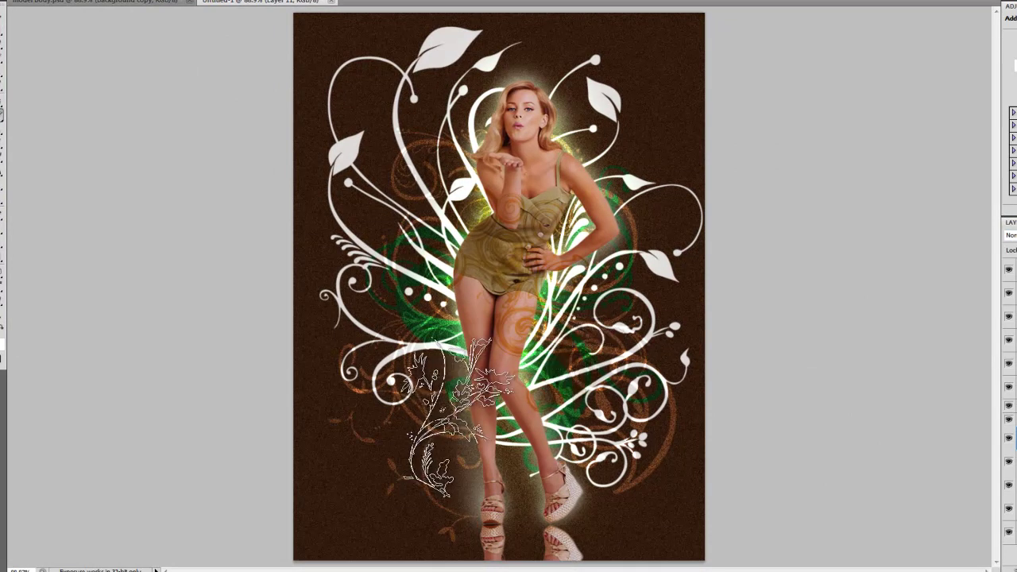
- Stamp a large white leafy floral at lower left, rotated -34.10° and positioned beside the legs
key("bracketright")
key("bracketright")
key("bracketright")
key("bracketright")
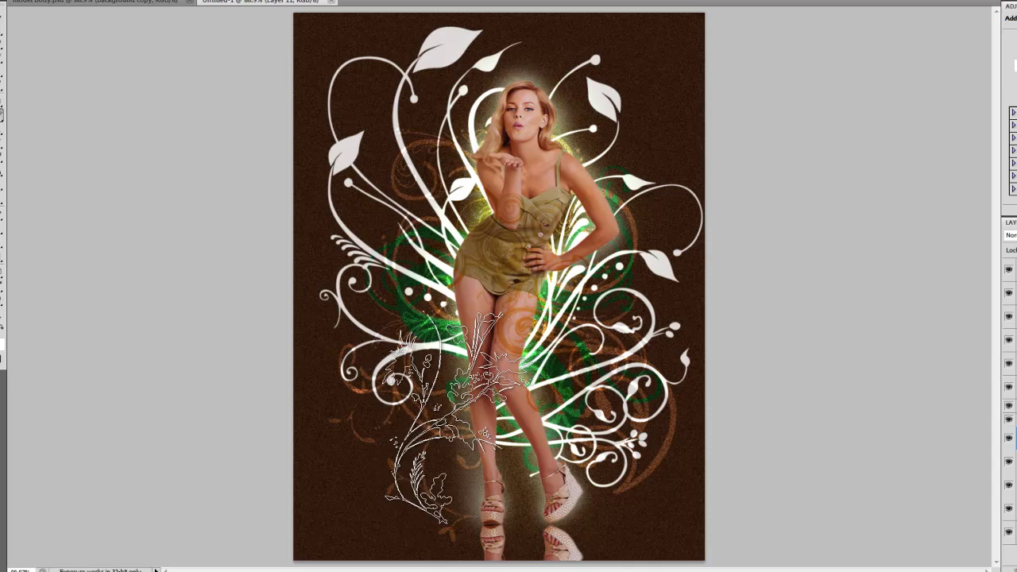
left_click(455, 419)
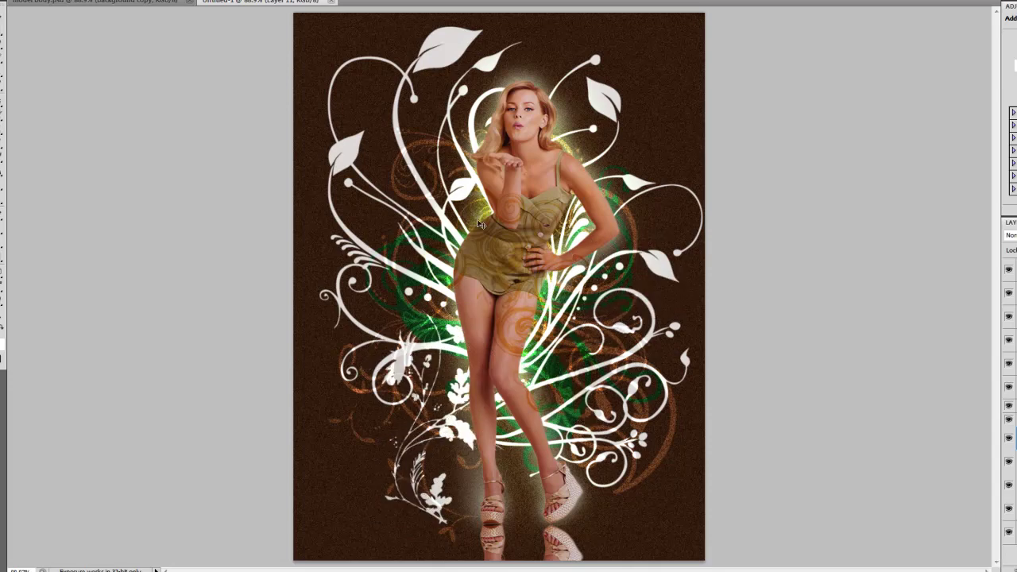
key("ctrl+t")
left_click_drag(382, 413, 359, 203)
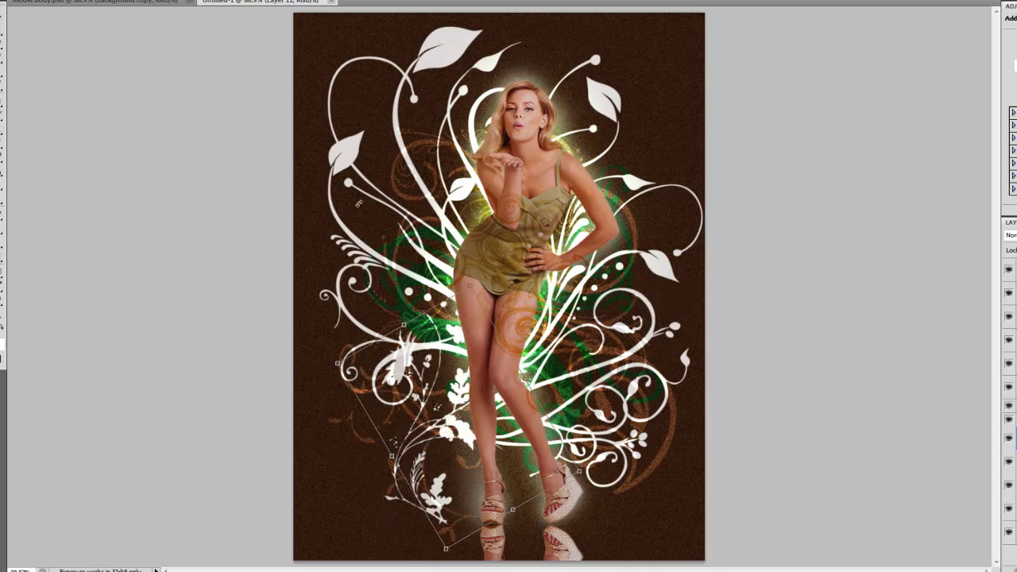
mouse_move(434, 326)
left_mouse_down()
mouse_move(432, 365)
mouse_move(431, 310)
mouse_move(401, 277)
left_mouse_up()
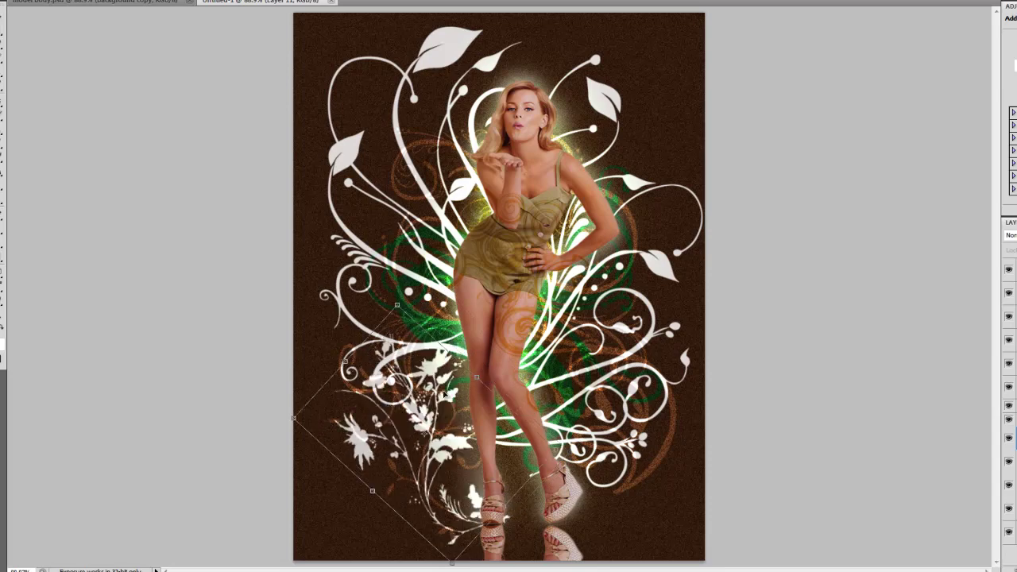
mouse_move(455, 393)
left_mouse_down()
mouse_move(447, 387)
mouse_move(464, 444)
left_mouse_up()
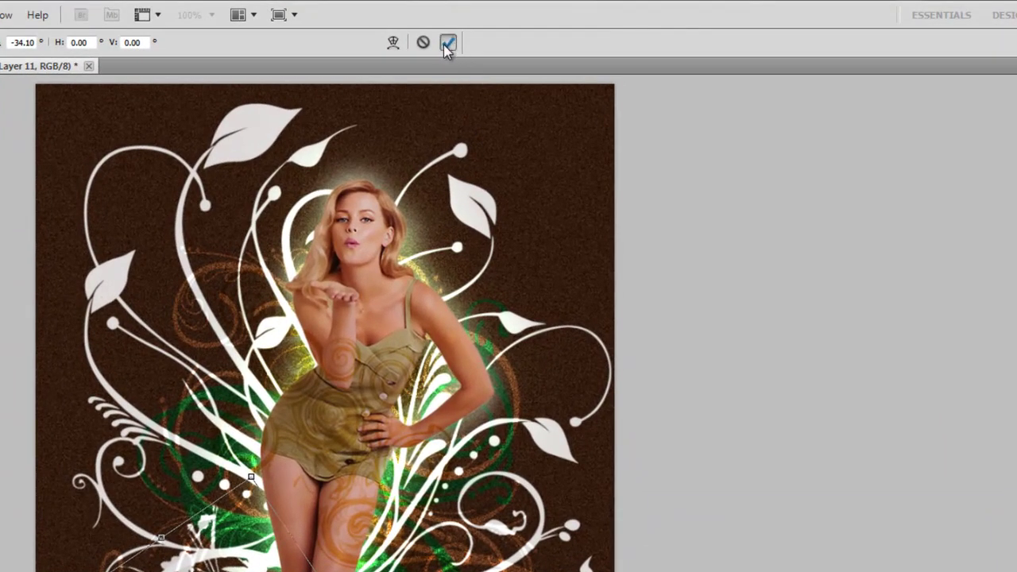
left_click(448, 43)
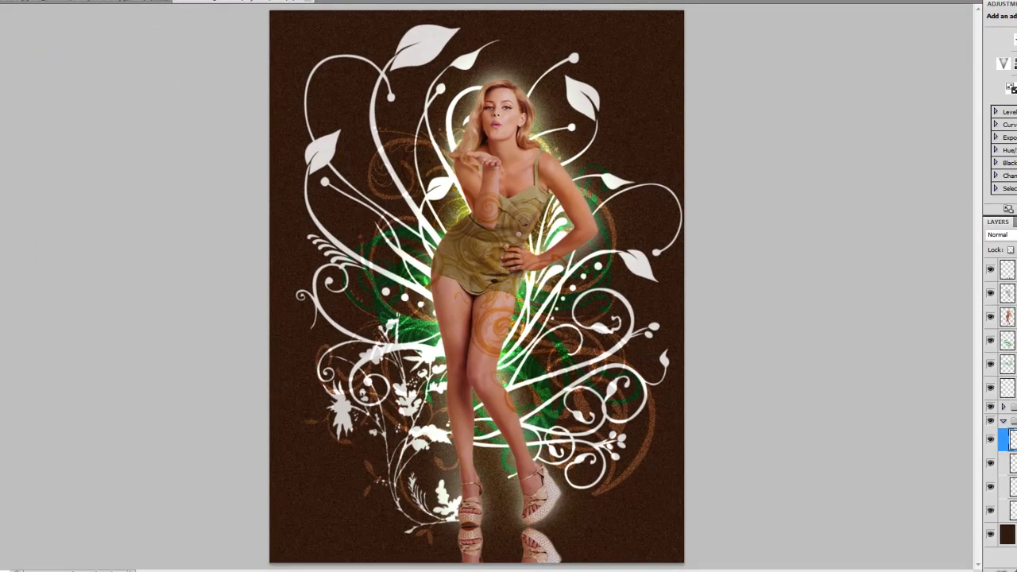